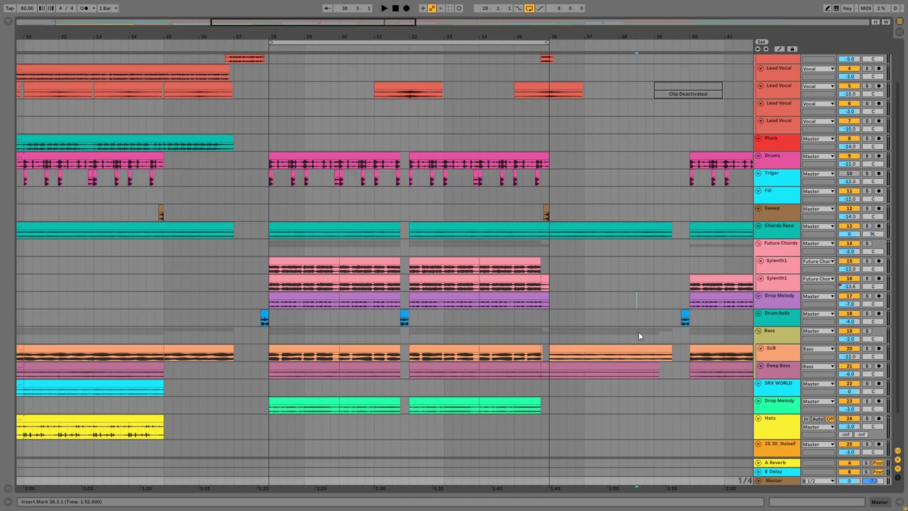
Look over the arrangement's tracks, from the vocal group down to the hats and KSHMR effects.
{"action": "scroll", "coordinate": [547, 319], "scroll_direction": "up", "scroll_amount": 3}
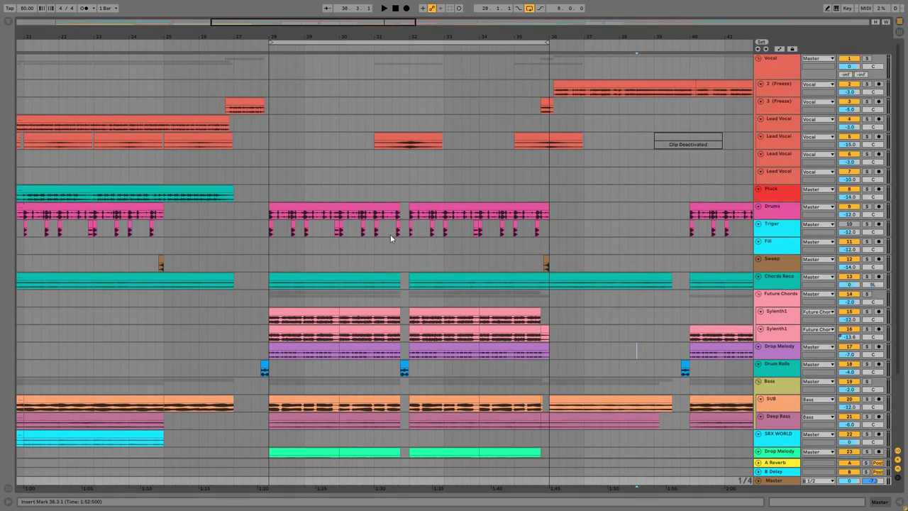
{"action": "scroll", "coordinate": [383, 238], "scroll_direction": "down", "scroll_amount": 5}
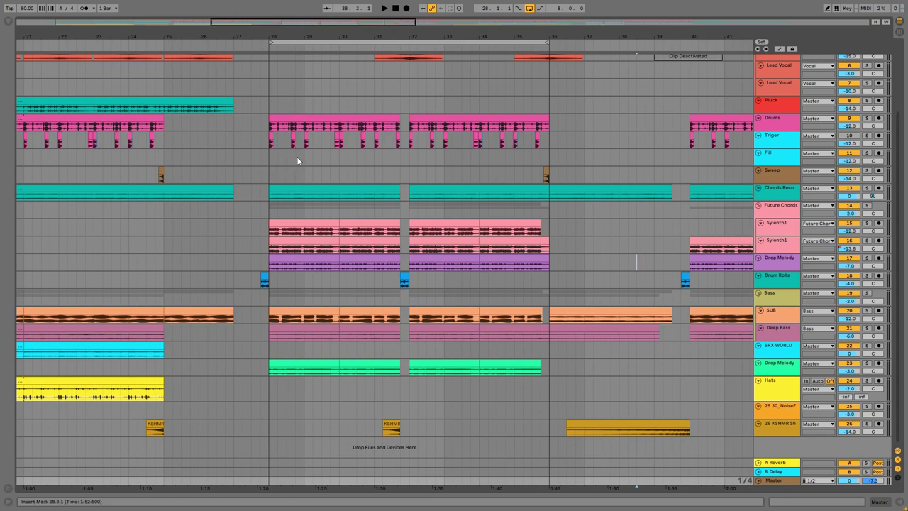
{"action": "scroll", "coordinate": [372, 138], "scroll_direction": "up", "scroll_amount": 3}
{"action": "scroll", "coordinate": [371, 217], "scroll_direction": "down", "scroll_amount": 3}
{"action": "scroll", "coordinate": [331, 206], "scroll_direction": "up", "scroll_amount": 3}
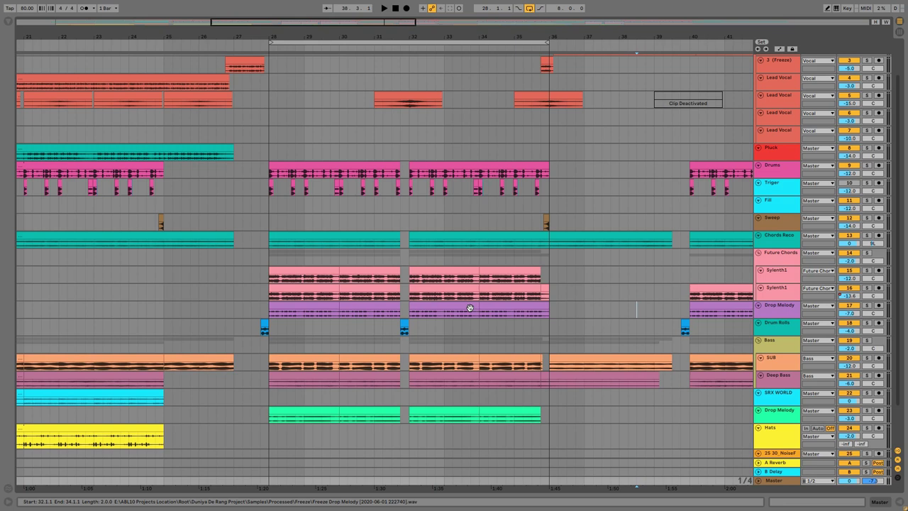
{"action": "scroll", "coordinate": [557, 364], "scroll_direction": "down", "scroll_amount": 3}
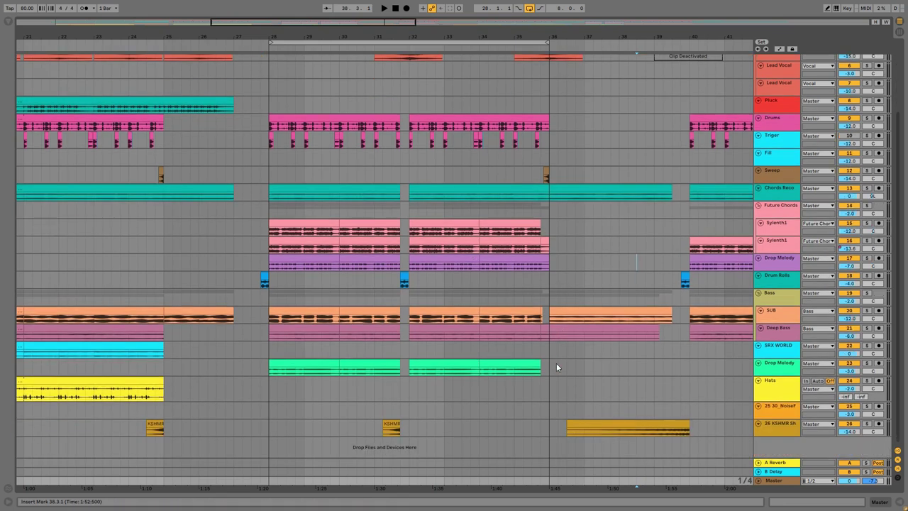
{"action": "scroll", "coordinate": [556, 367], "scroll_direction": "up", "scroll_amount": 4}
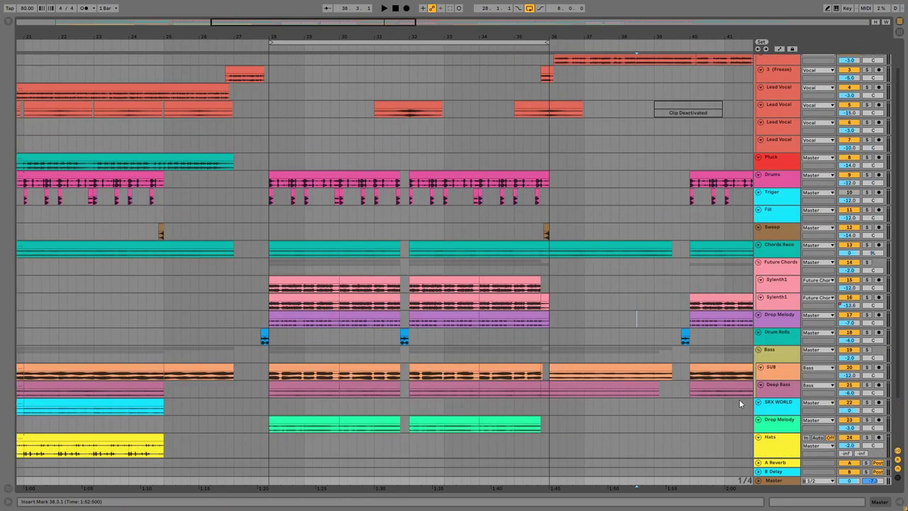
Show the Master track's effects chain and add a Limiter from the audio effects.
{"action": "double_click", "coordinate": [777, 481]}
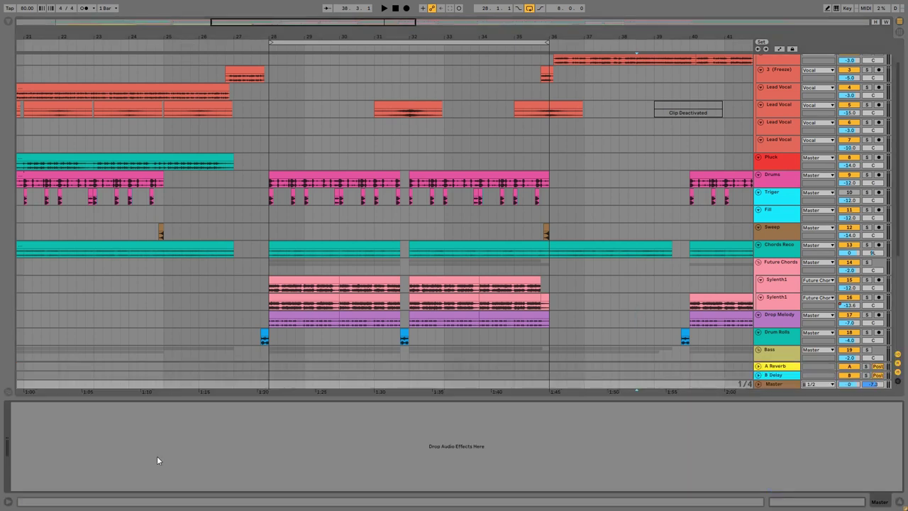
{"action": "left_click", "coordinate": [6, 27]}
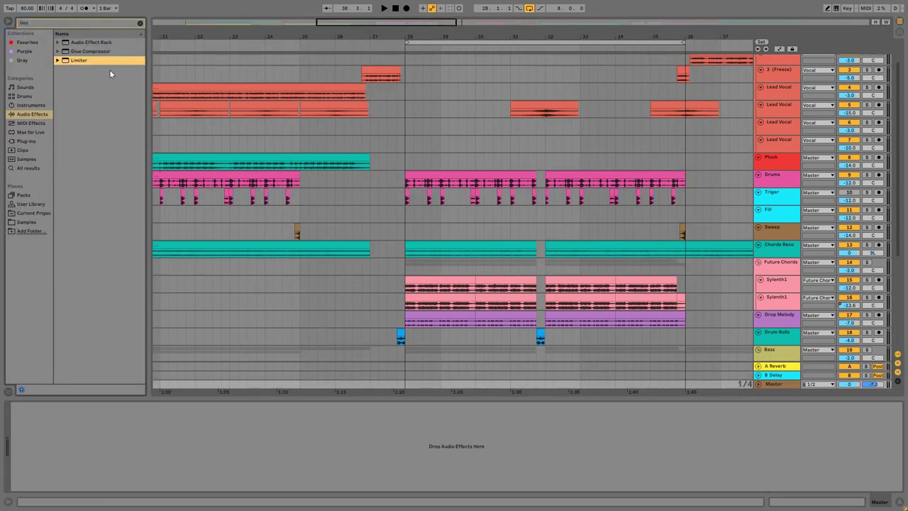
{"action": "left_click_drag", "start_coordinate": [80, 63], "coordinate": [192, 427]}
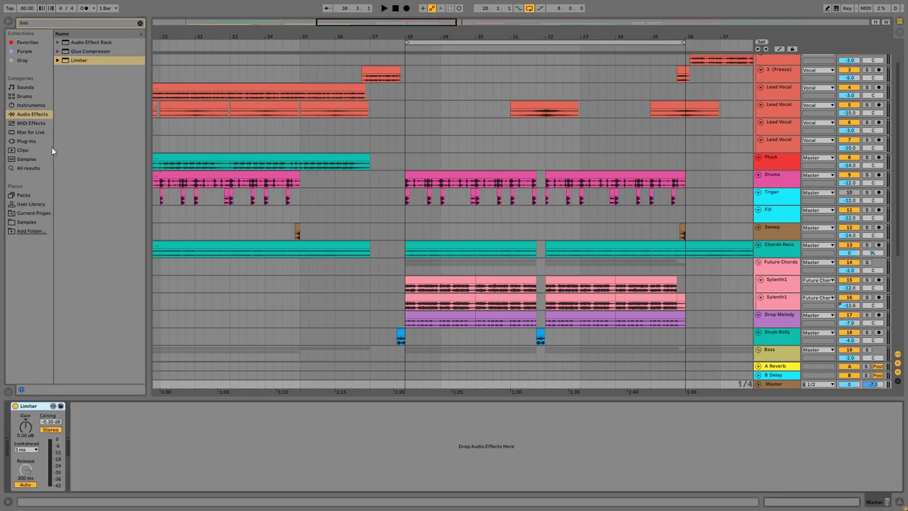
Search the audio effects for "uti" and place a Utility before the Limiter on the Master track.
{"action": "left_click", "coordinate": [51, 23]}
{"action": "double_click", "coordinate": [45, 24]}
{"action": "type", "text": "uti"}
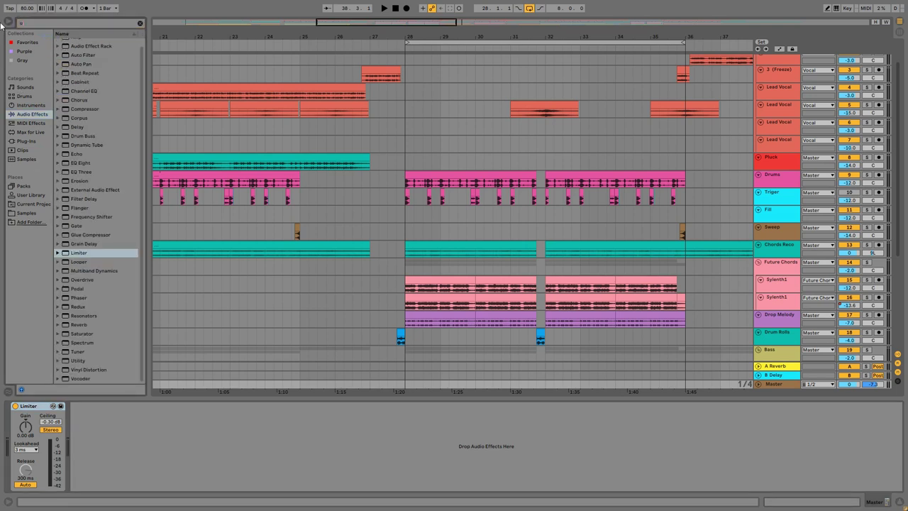
{"action": "left_click_drag", "start_coordinate": [78, 43], "coordinate": [13, 452]}
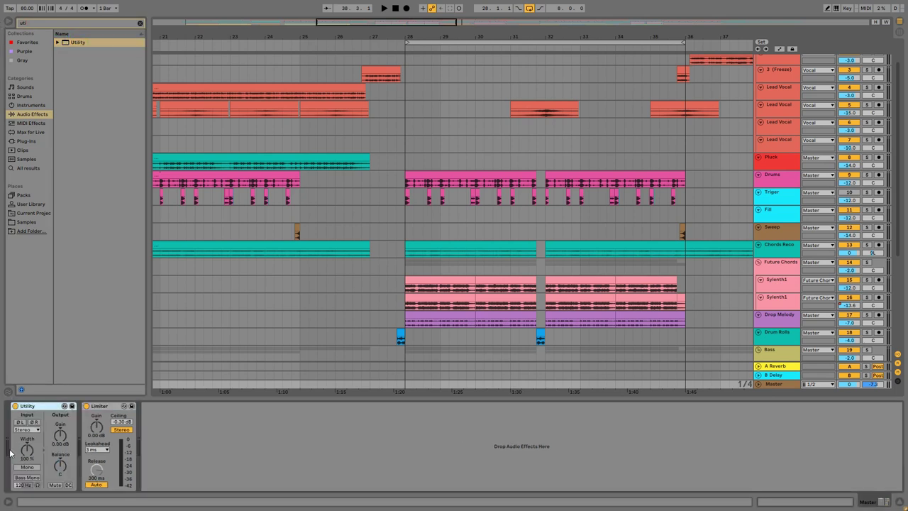
Search the plug-ins for "span", add Voxengo SPAN after the Limiter on the Master, and close its window and the browser.
{"action": "left_click", "coordinate": [35, 142]}
{"action": "key", "text": "ctrl+f"}
{"action": "type", "text": "pan"}
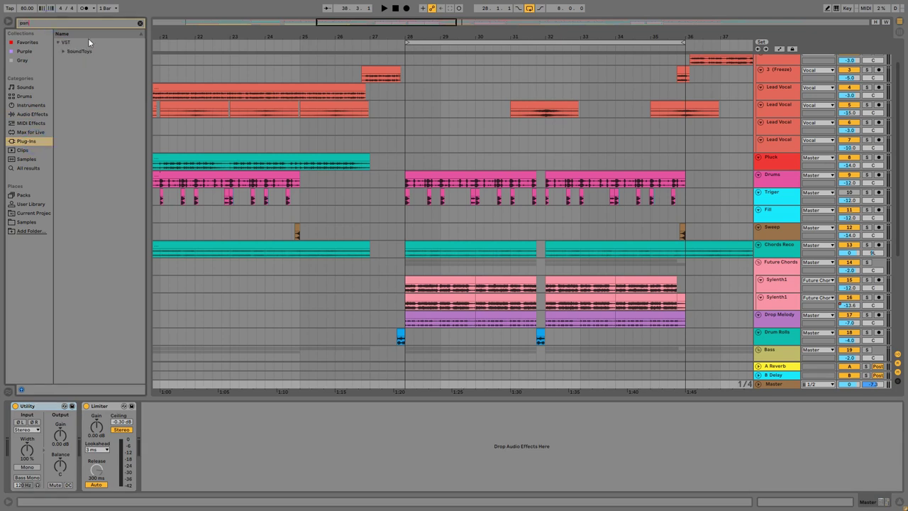
{"action": "left_click", "coordinate": [65, 52]}
{"action": "left_click", "coordinate": [72, 60]}
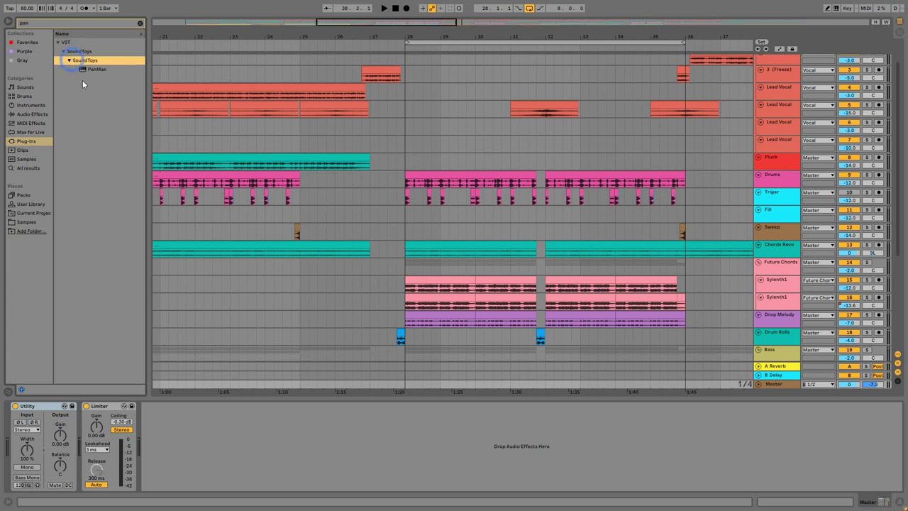
{"action": "left_click", "coordinate": [49, 22]}
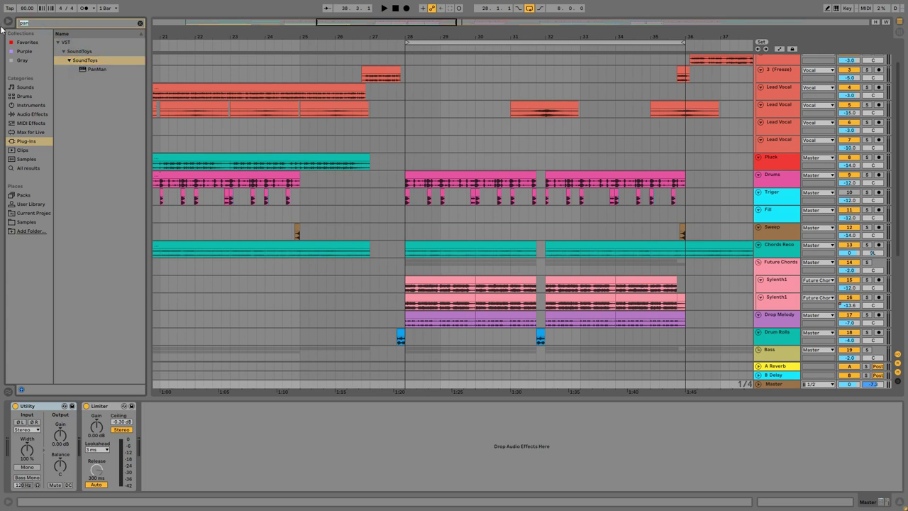
{"action": "type", "text": "span"}
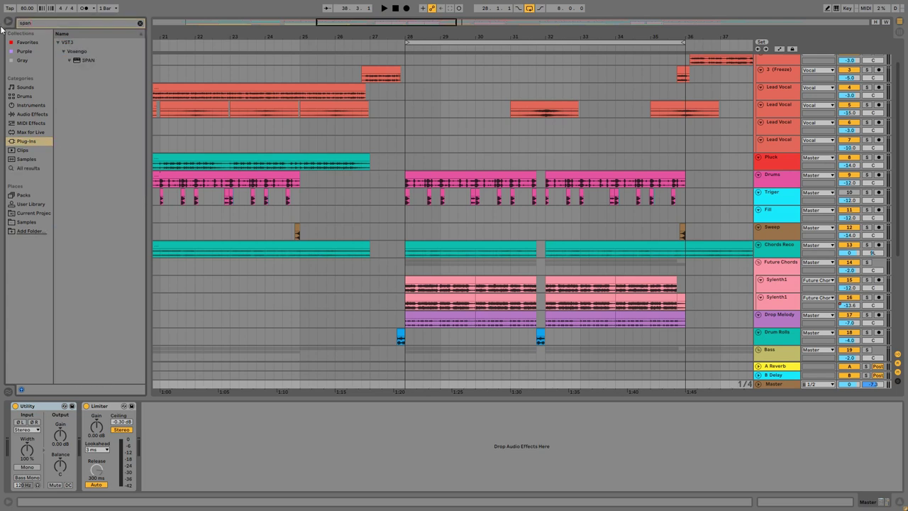
{"action": "left_click_drag", "start_coordinate": [89, 63], "coordinate": [193, 430]}
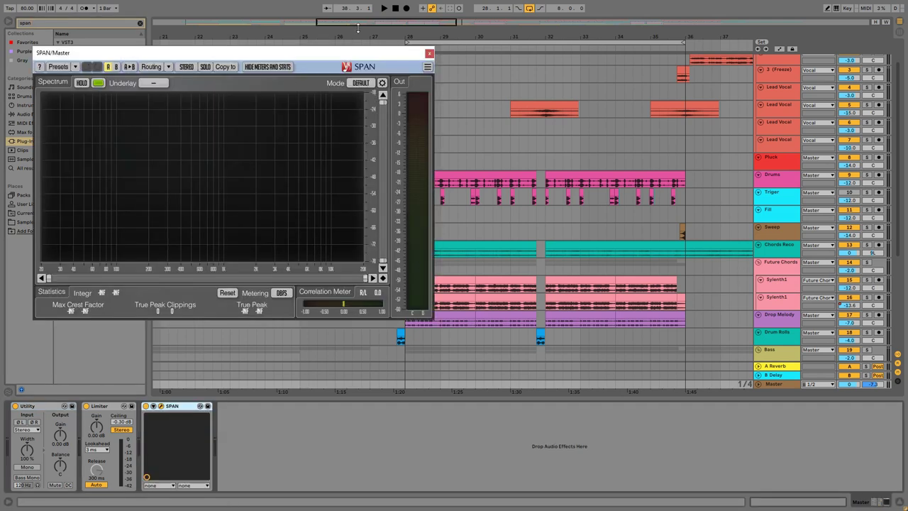
{"action": "left_click", "coordinate": [430, 53]}
{"action": "left_click", "coordinate": [9, 23]}
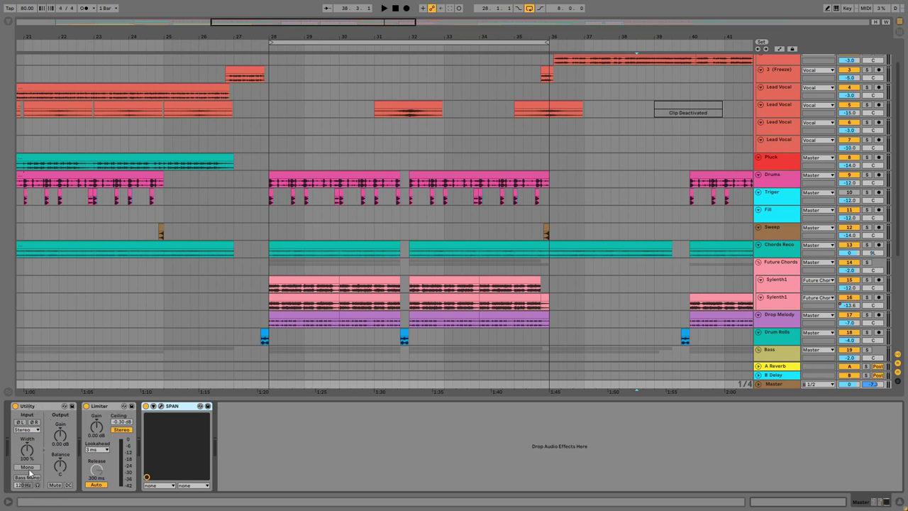
Map the Mono switch of the Master's Utility to the computer key N and leave key mapping mode.
{"action": "left_click", "coordinate": [31, 469]}
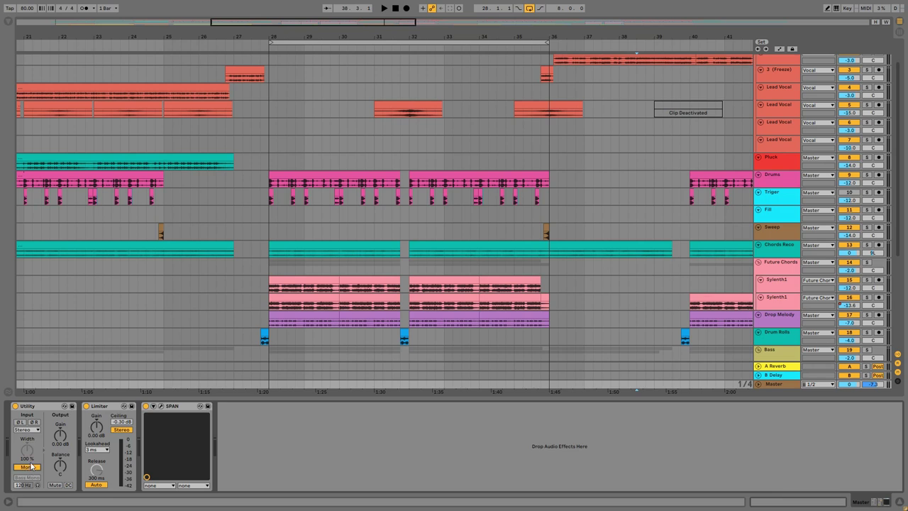
{"action": "left_click", "coordinate": [28, 468]}
{"action": "right_click", "coordinate": [31, 470]}
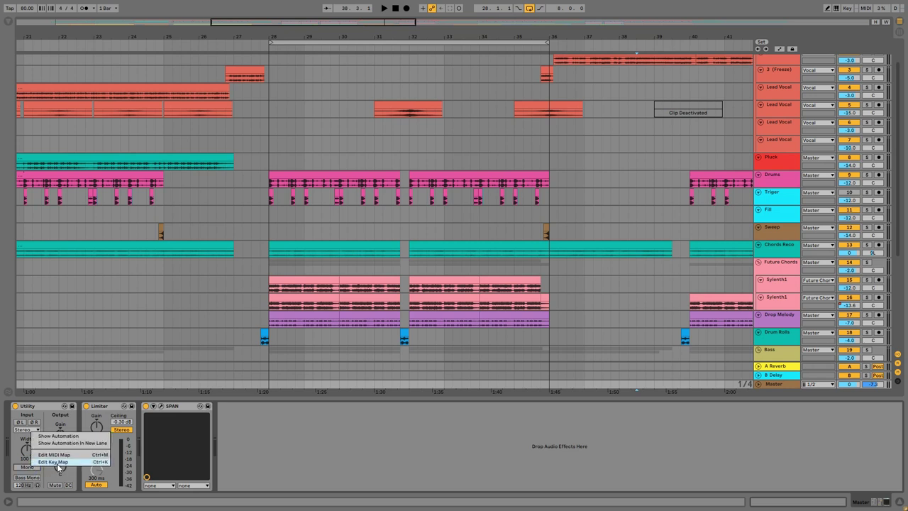
{"action": "left_click", "coordinate": [56, 462]}
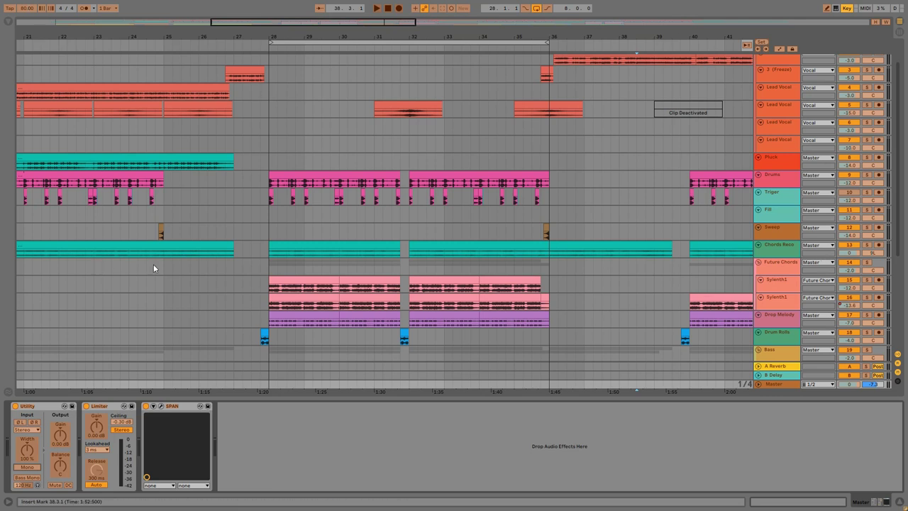
{"action": "key", "text": "n"}
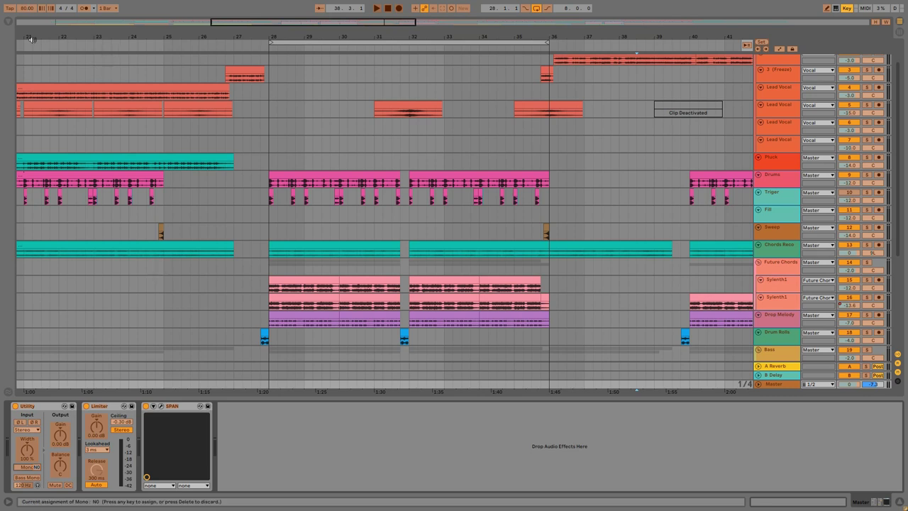
{"action": "left_click", "coordinate": [8, 24]}
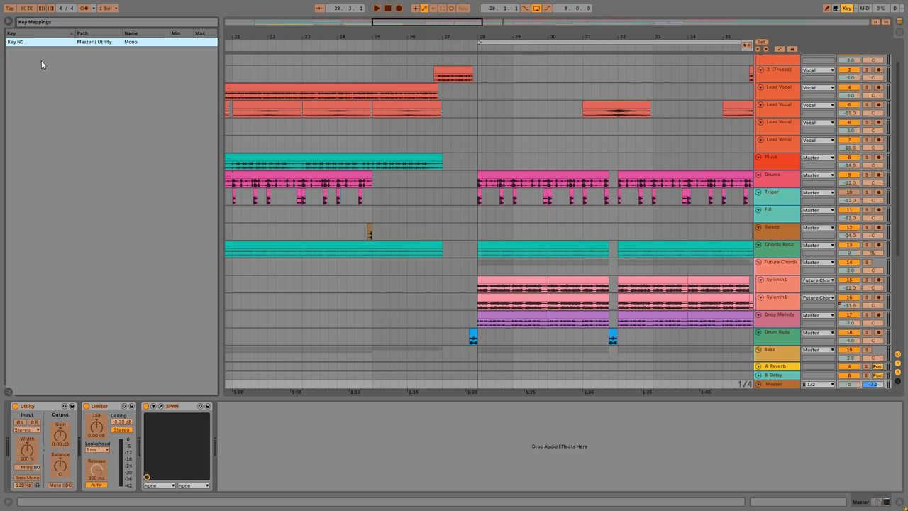
{"action": "key", "text": "ctrl+k"}
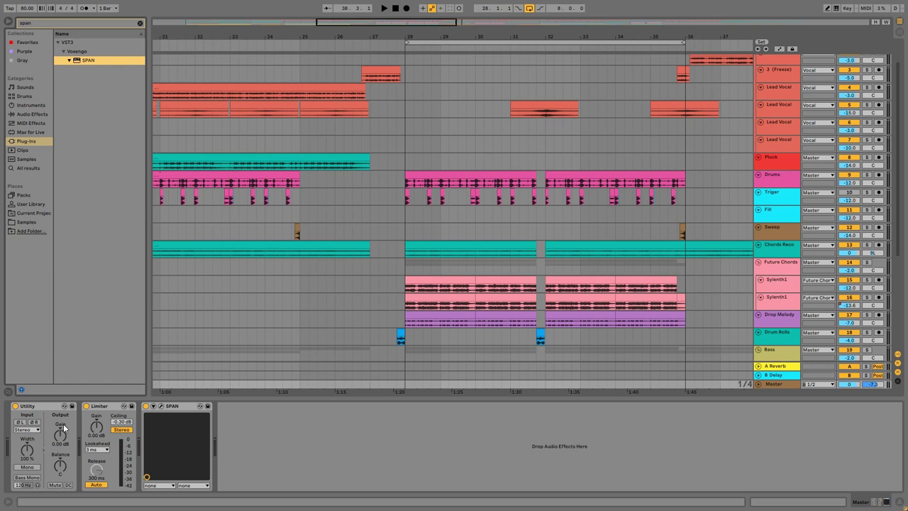
Test the mapped Mono shortcut on and off, and hide the browser and the device view.
{"action": "key", "text": "m"}
{"action": "key", "text": "m"}
{"action": "left_click", "coordinate": [9, 24]}
{"action": "left_click", "coordinate": [322, 397]}
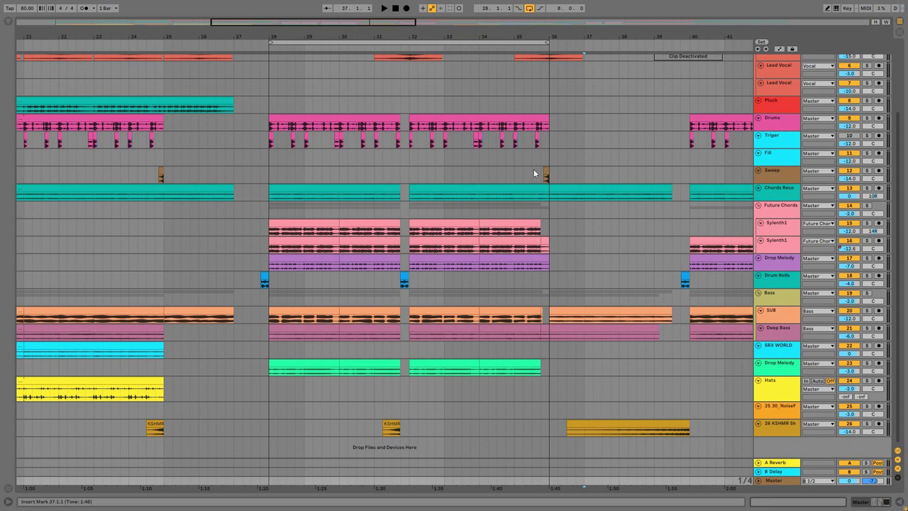
Solo the Chords Reco track and play it briefly from bar 28.
{"action": "scroll", "coordinate": [326, 137], "scroll_direction": "up", "scroll_amount": 3}
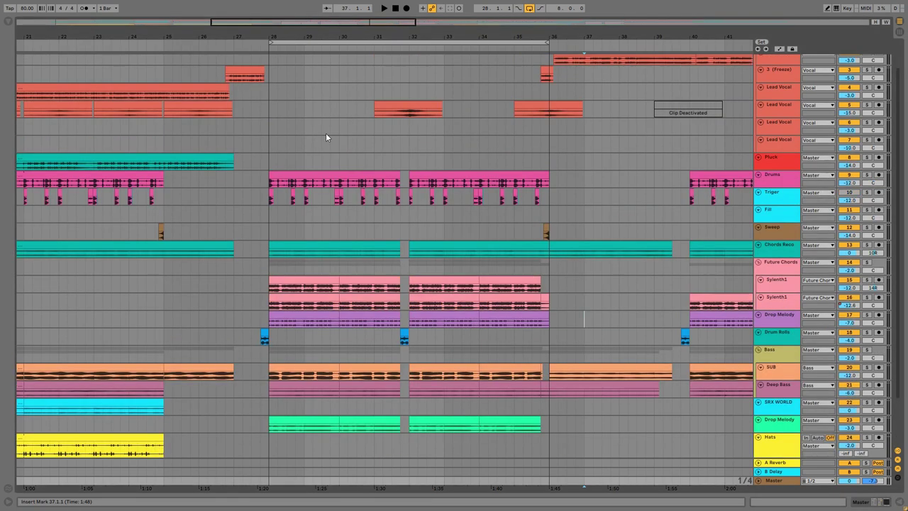
{"action": "left_click", "coordinate": [313, 175]}
{"action": "scroll", "coordinate": [540, 290], "scroll_direction": "down", "scroll_amount": 2}
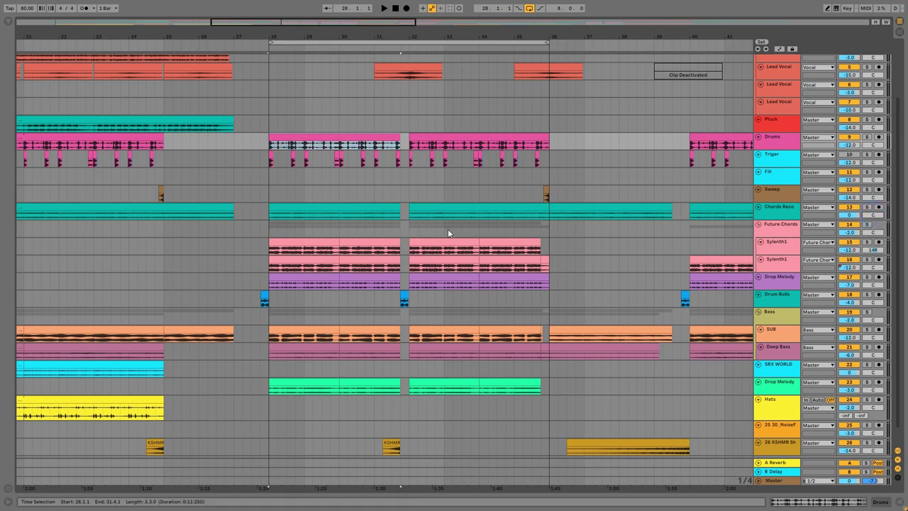
{"action": "left_click", "coordinate": [268, 196]}
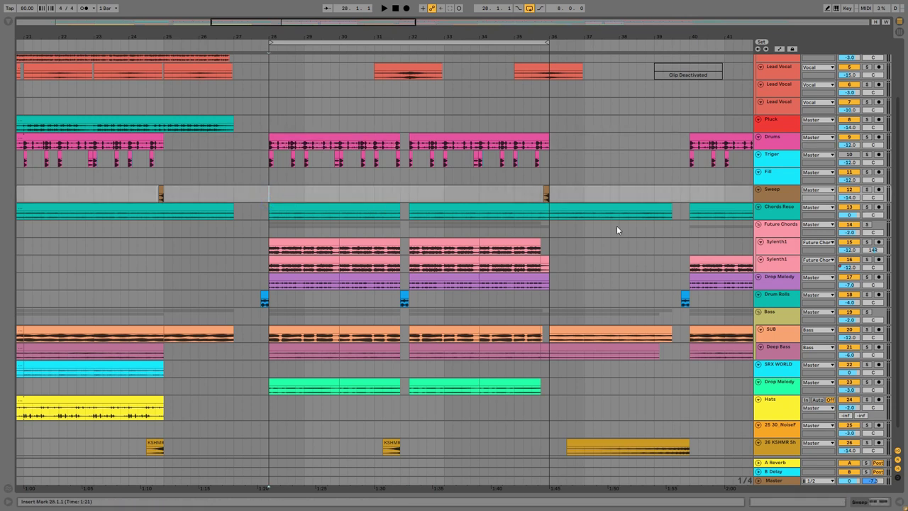
{"action": "left_click", "coordinate": [867, 207]}
{"action": "key", "text": "space"}
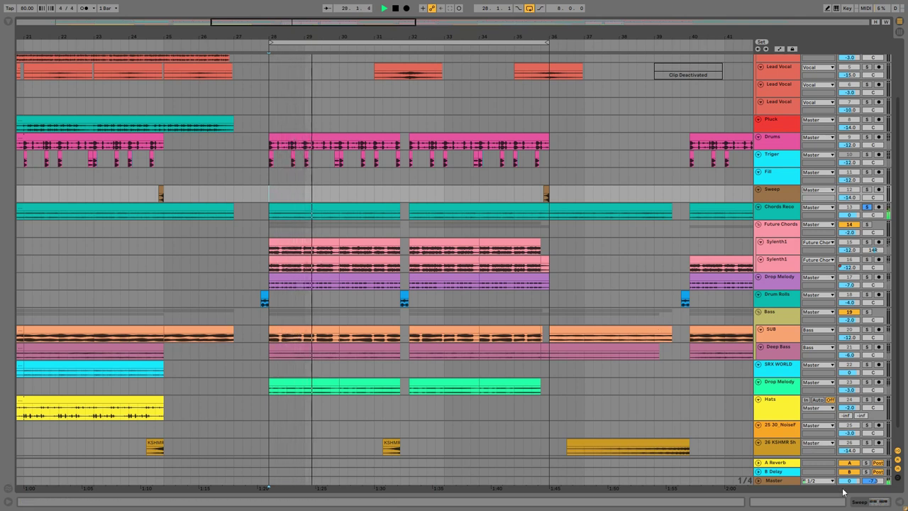
{"action": "key", "text": "space"}
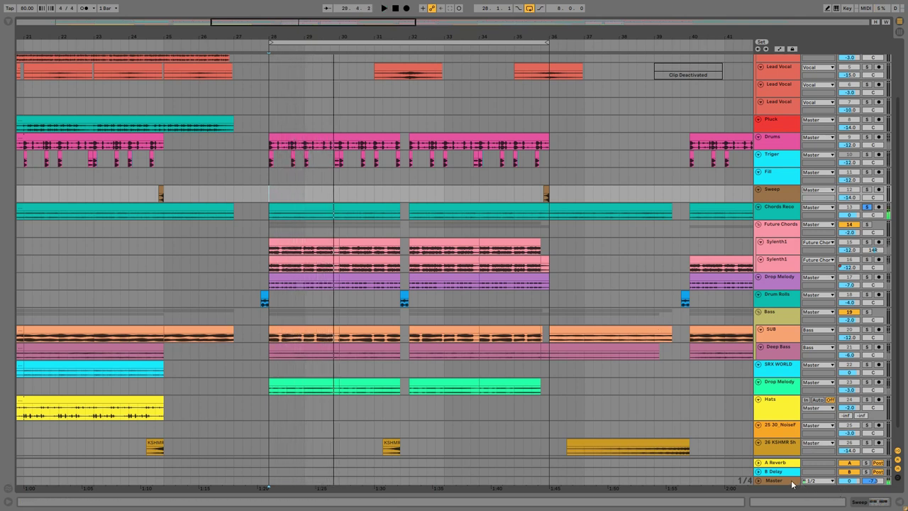
Check the Mono state of the Master's Utility, hide the devices, and play the soloed chords from bar 28 again.
{"action": "double_click", "coordinate": [793, 483]}
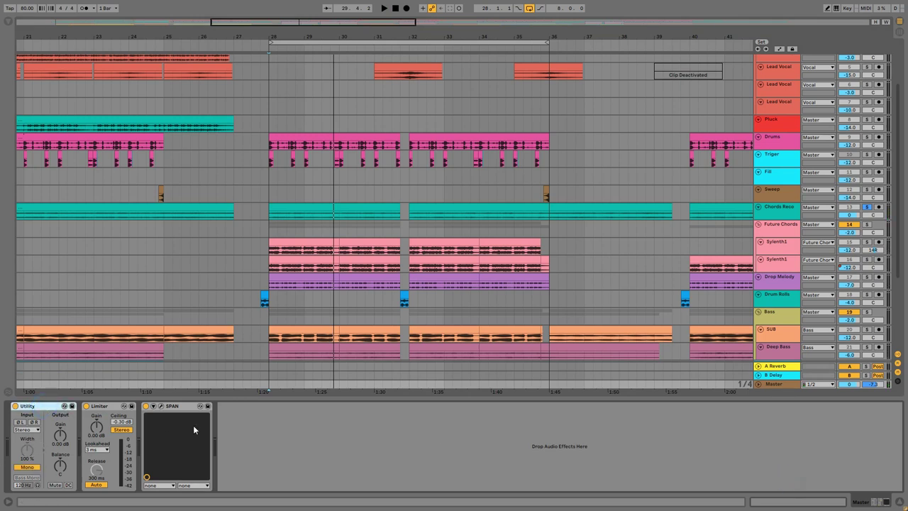
{"action": "left_click", "coordinate": [248, 399]}
{"action": "left_click", "coordinate": [270, 291]}
{"action": "key", "text": "space"}
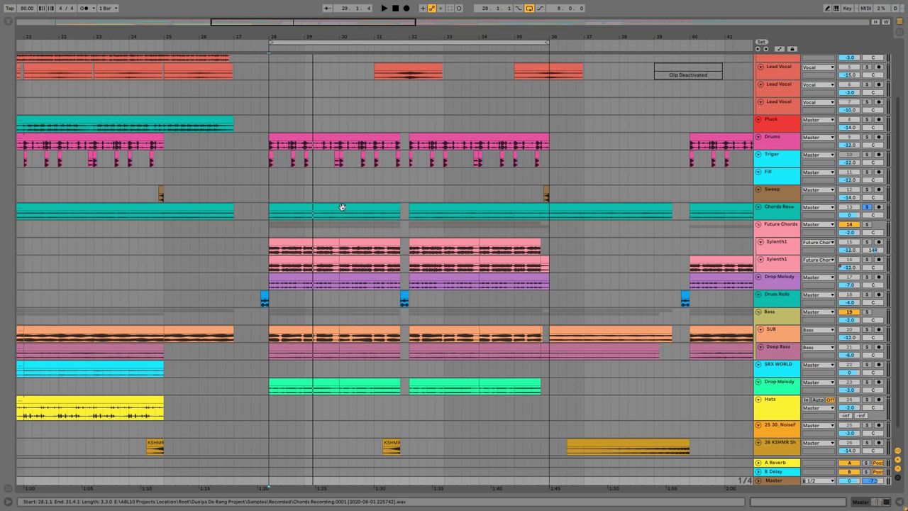
Pan the Chords Reco track to 10R and play it from bar 28.
{"action": "left_click_drag", "start_coordinate": [873, 215], "coordinate": [873, 210]}
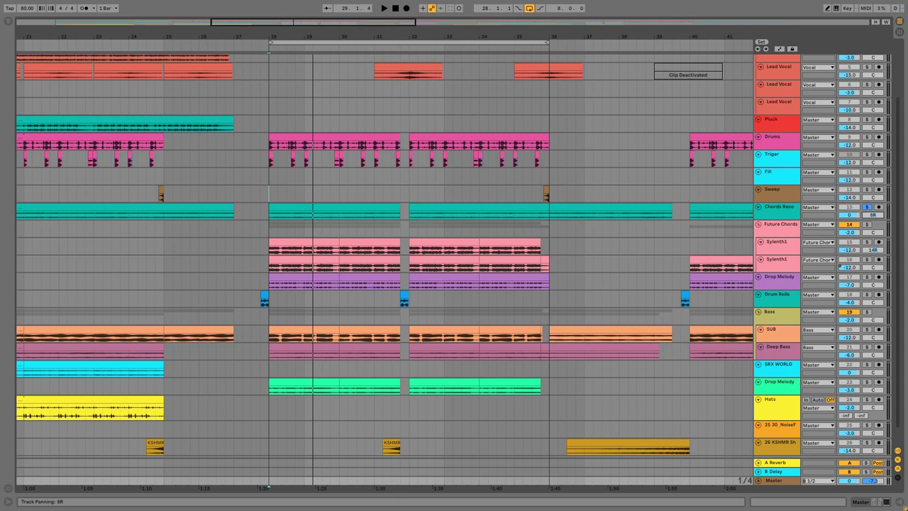
{"action": "left_click_drag", "start_coordinate": [872, 215], "coordinate": [873, 213]}
{"action": "left_click", "coordinate": [292, 223]}
{"action": "key", "text": "space"}
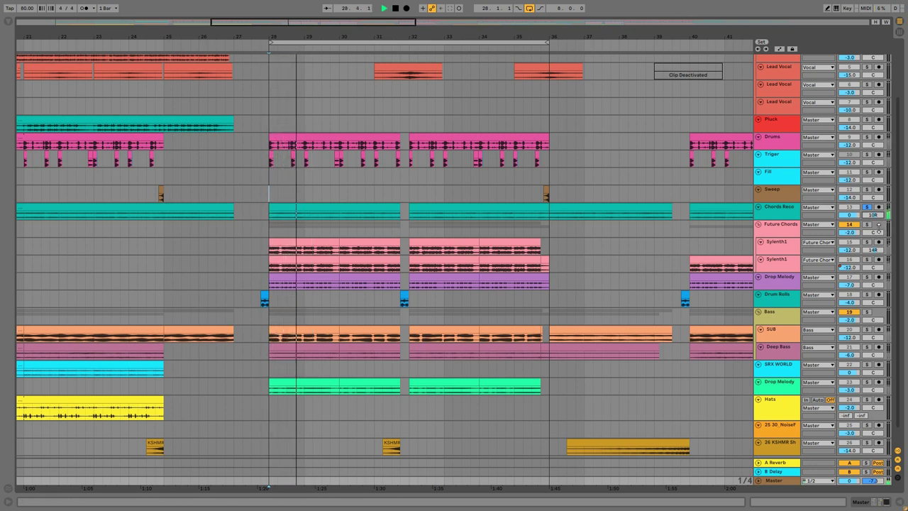
{"action": "key", "text": "space"}
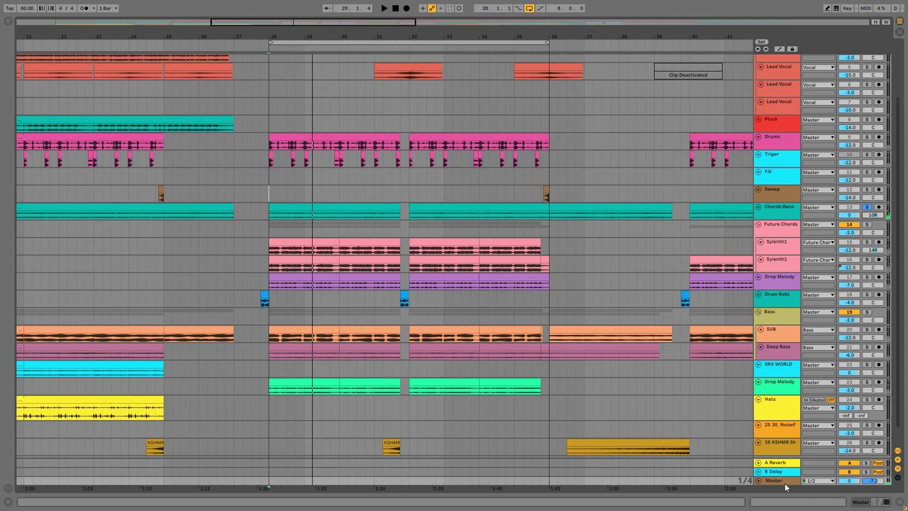
Show the Master's devices, play the soloed Chords Reco from bar 28 with Utility's Mono off, and hide the devices.
{"action": "double_click", "coordinate": [785, 484]}
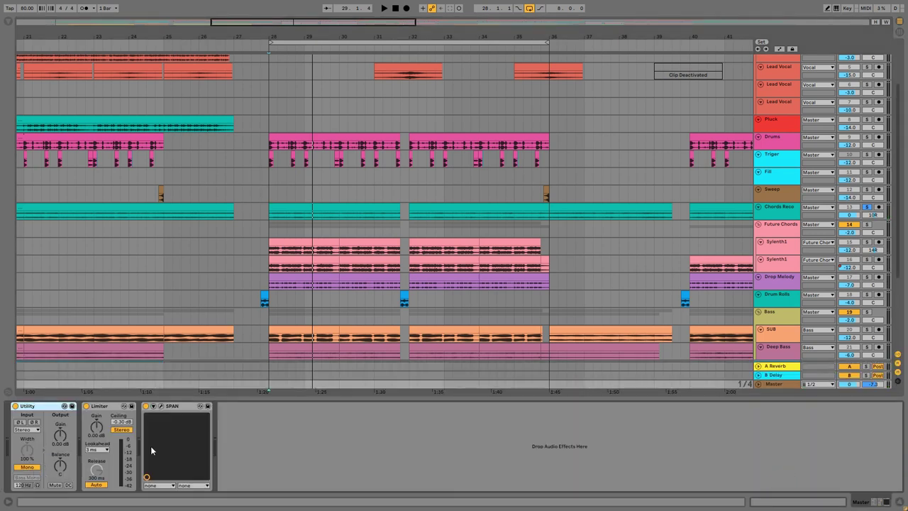
{"action": "key", "text": "space"}
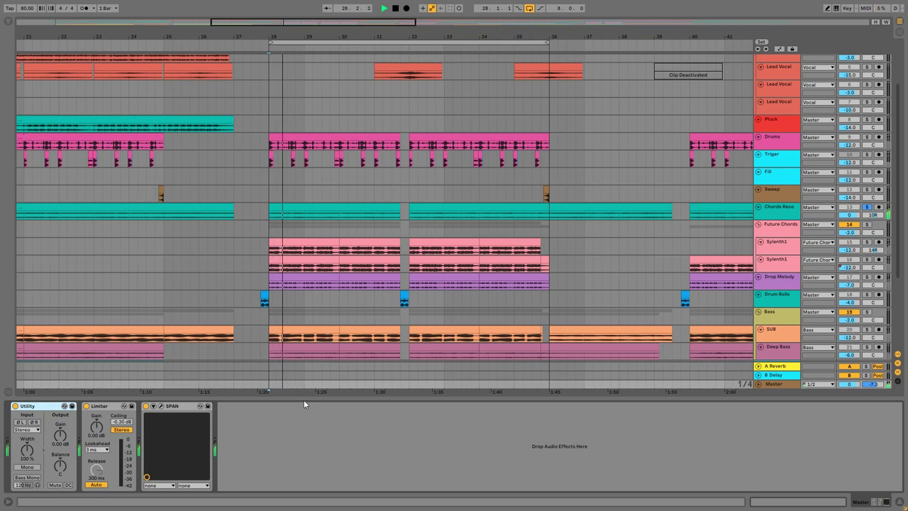
{"action": "key", "text": "ctrl+alt+l"}
{"action": "key", "text": "space"}
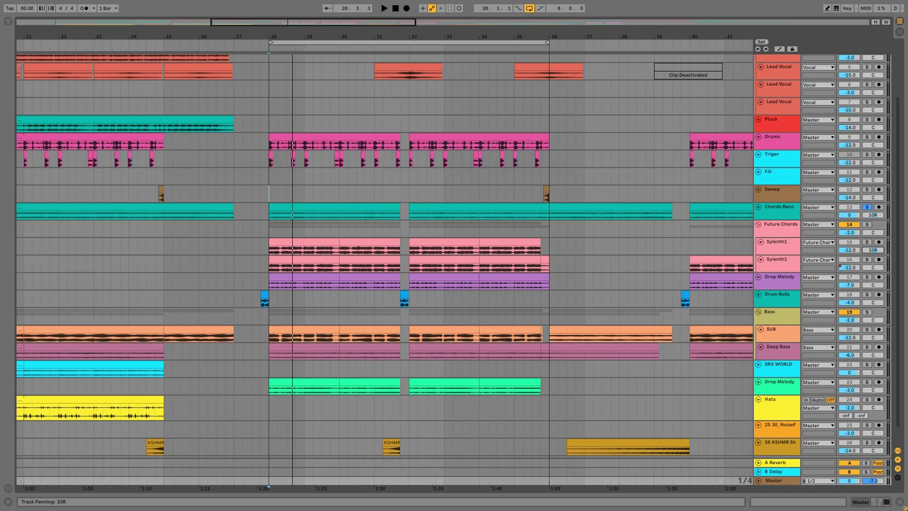
Pan the first Sylenth1 track to 15L, solo it together with Chords Reco, and play both from bar 28.
{"action": "left_click_drag", "start_coordinate": [872, 249], "coordinate": [872, 254]}
{"action": "left_click_drag", "start_coordinate": [872, 249], "coordinate": [872, 253]}
{"action": "key", "text": "space"}
{"action": "key", "text": "space"}
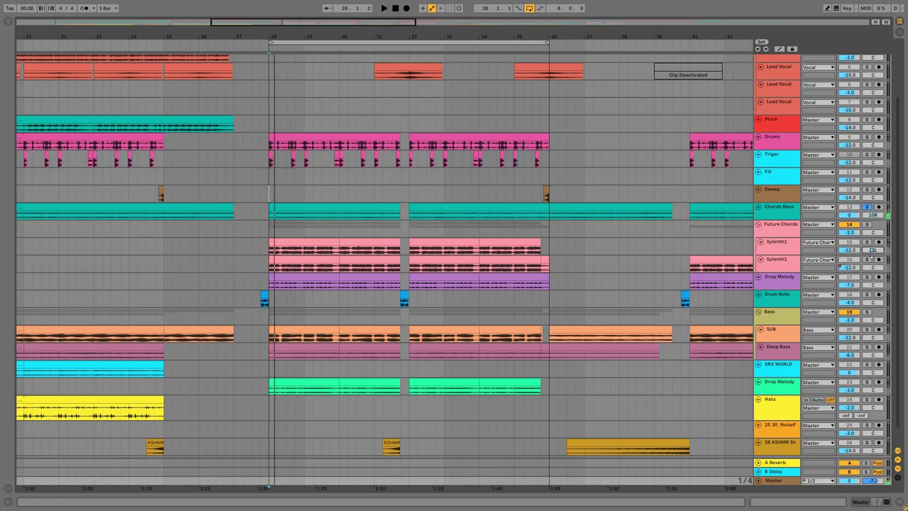
{"action": "left_click", "coordinate": [866, 243]}
{"action": "key", "text": "space"}
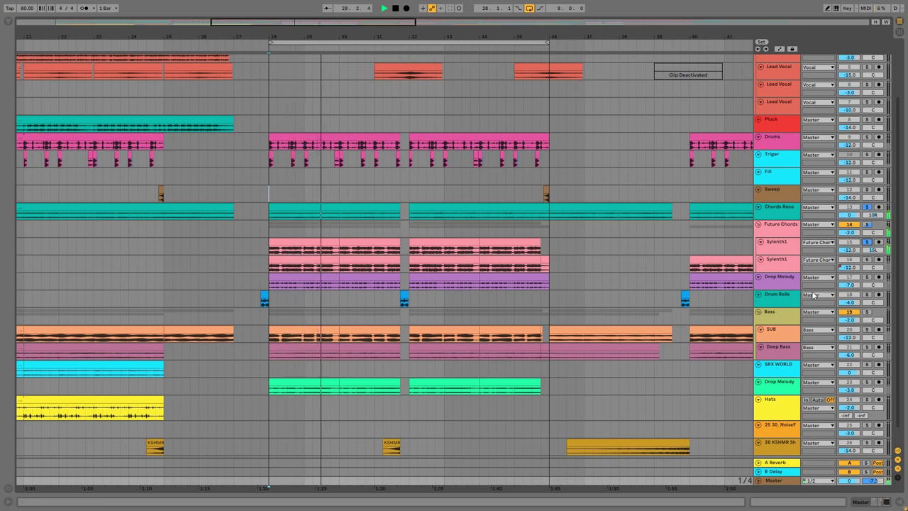
{"action": "key", "text": "space"}
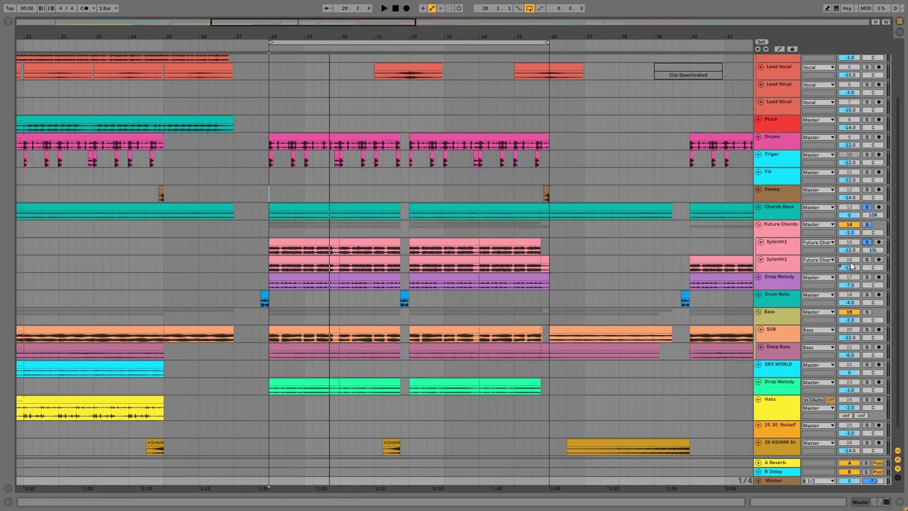
Pan the second Sylenth1 track to 13R, add it to the soloed tracks, and play them from bar 28.
{"action": "left_click", "coordinate": [872, 269]}
{"action": "left_click_drag", "start_coordinate": [874, 267], "coordinate": [873, 263]}
{"action": "left_click", "coordinate": [868, 260]}
{"action": "key", "text": "space"}
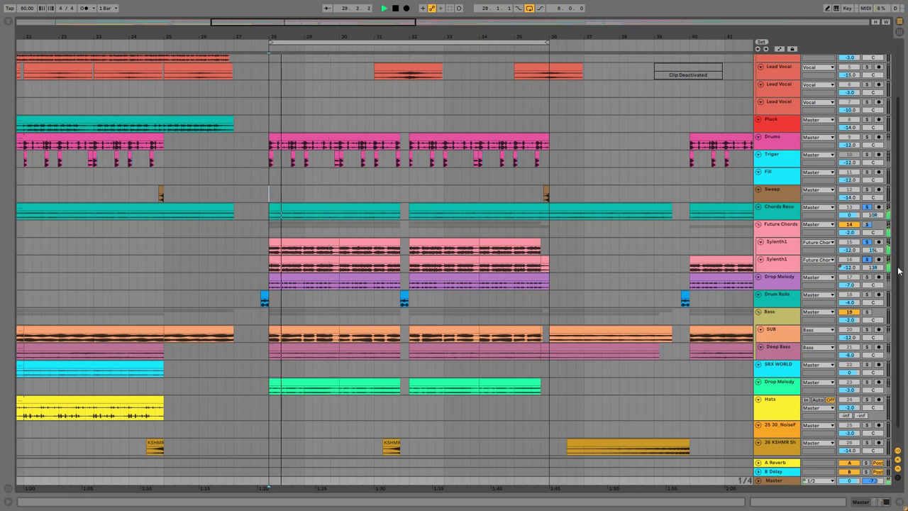
{"action": "key", "text": "space"}
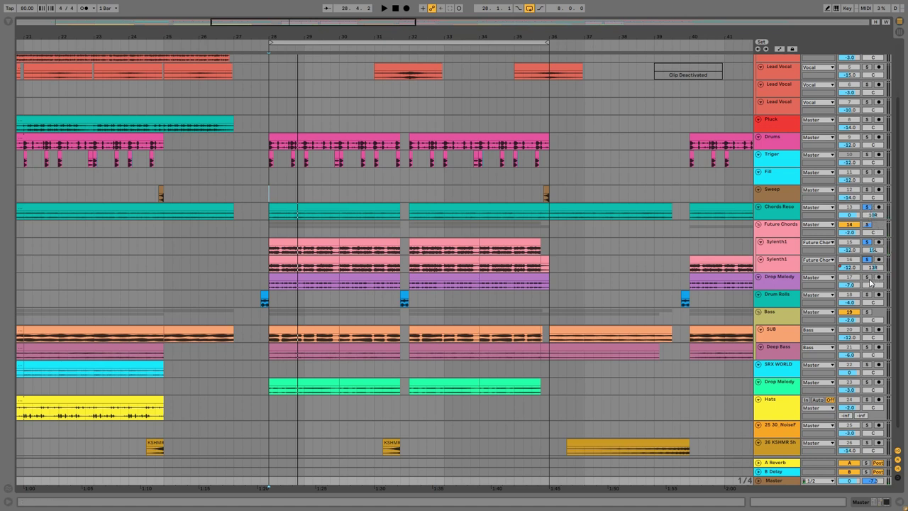
Change the second Sylenth1 track's panning to 12L and play the soloed tracks from bar 28.
{"action": "left_click_drag", "start_coordinate": [877, 266], "coordinate": [874, 269]}
{"action": "key", "text": "space"}
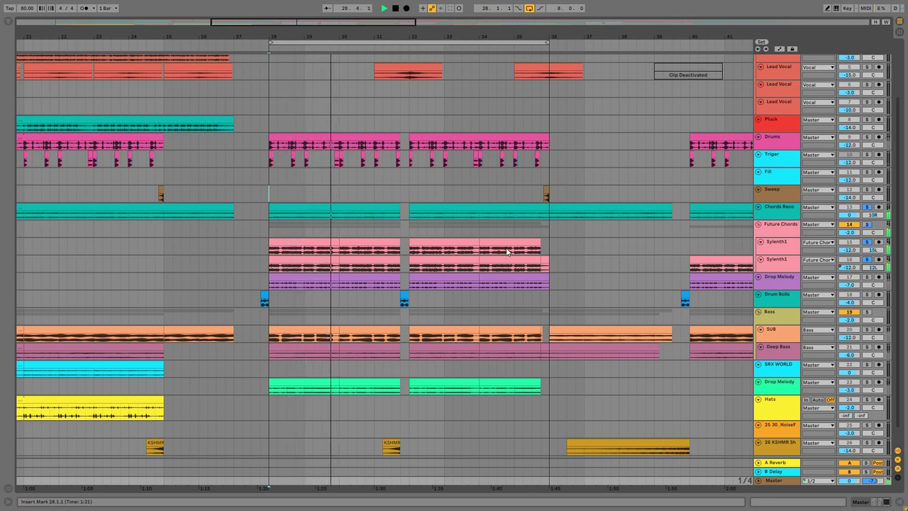
{"action": "key", "text": "space"}
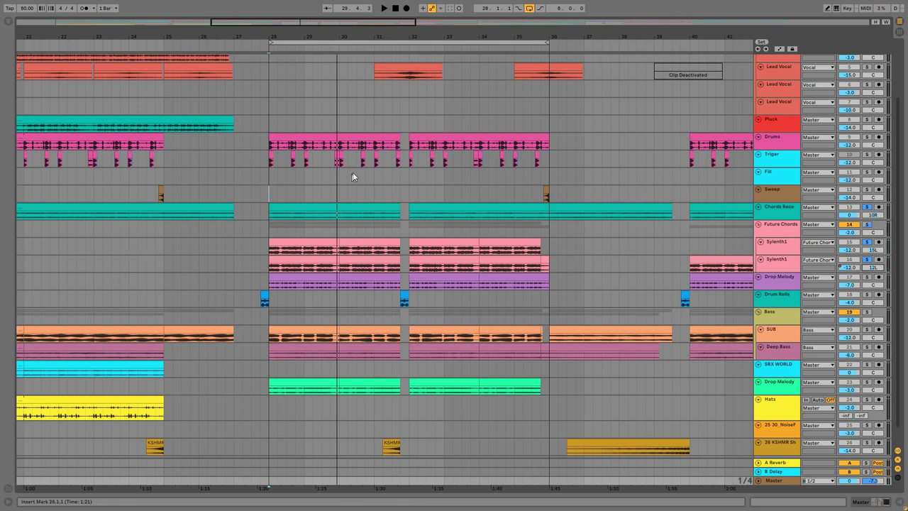
Solo only the purple Drop Melody track and play it from bar 28.
{"action": "scroll", "coordinate": [442, 298], "scroll_direction": "down", "scroll_amount": 2}
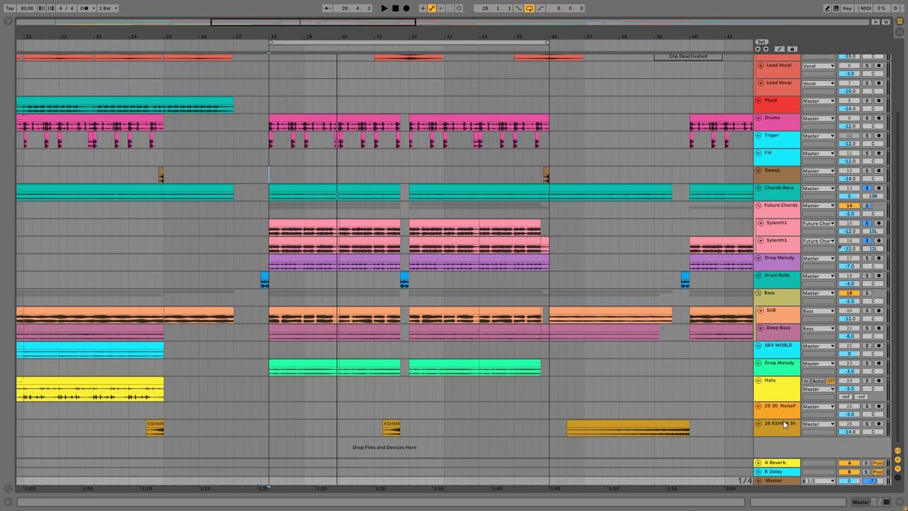
{"action": "left_click", "coordinate": [866, 259]}
{"action": "key", "text": "space"}
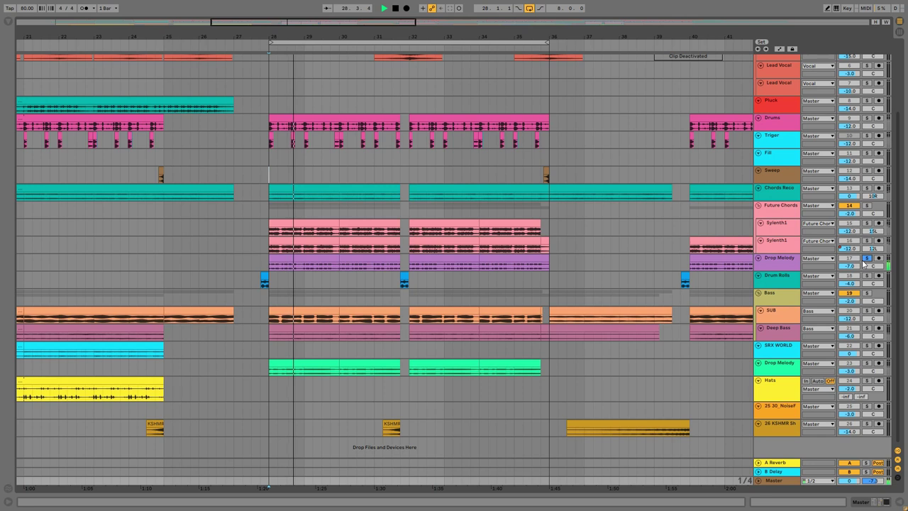
{"action": "key", "text": "space"}
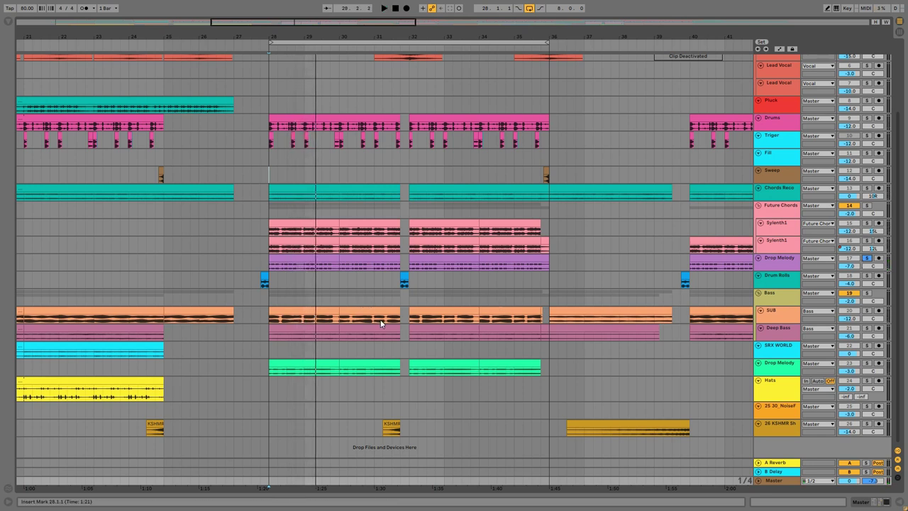
Solo only the SUB track and play it from bar 28.
{"action": "left_click", "coordinate": [866, 310]}
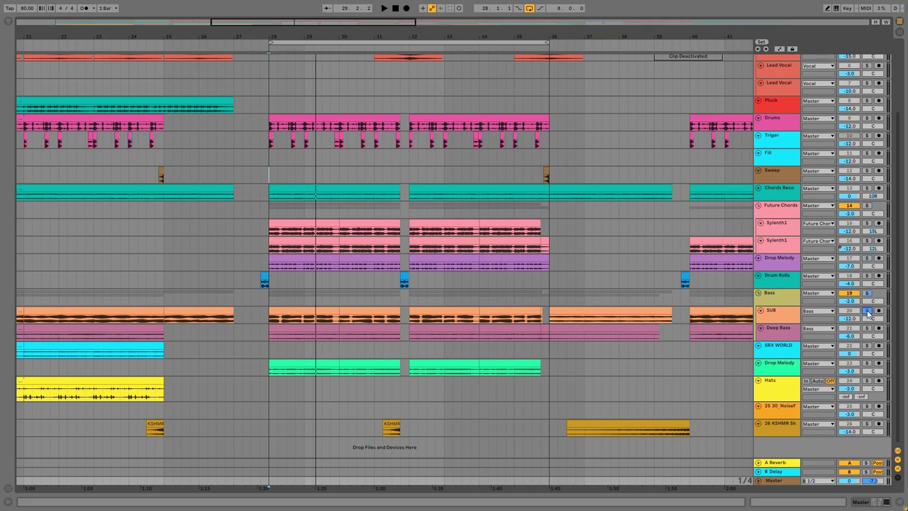
{"action": "left_click", "coordinate": [268, 305]}
{"action": "key", "text": "space"}
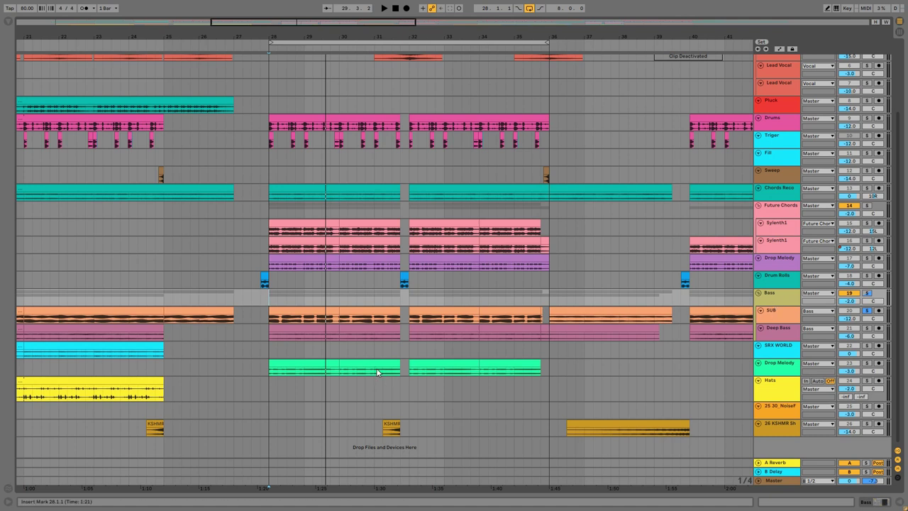
Solo only the Deep Bass track, play it from bar 28, and show its device chain.
{"action": "left_click", "coordinate": [866, 328]}
{"action": "left_click", "coordinate": [270, 339]}
{"action": "key", "text": "space"}
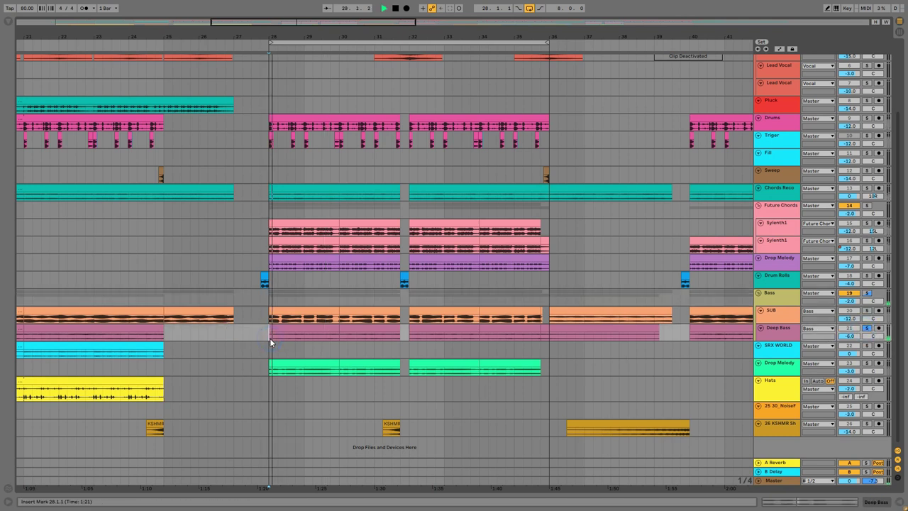
{"action": "double_click", "coordinate": [781, 333]}
{"action": "key", "text": "space"}
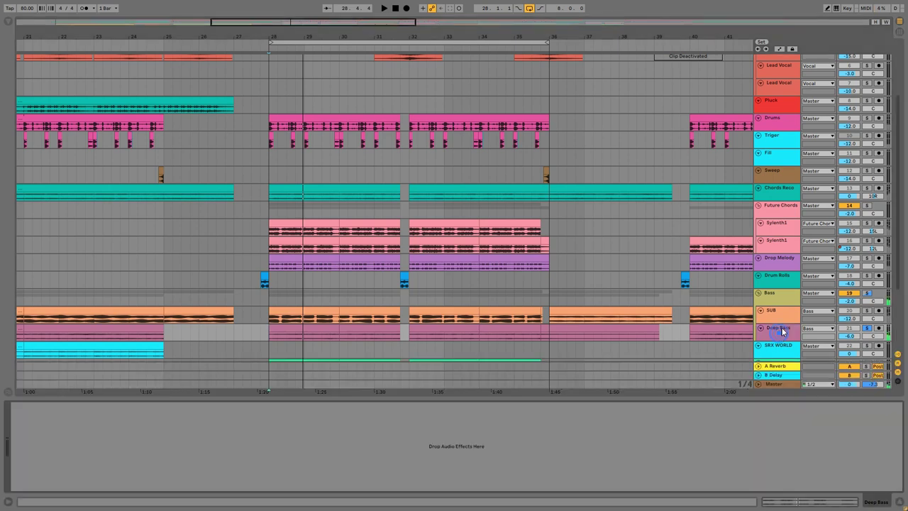
Search the browser's audio effects for "eq" and add EQ Eight to the Deep Bass track.
{"action": "left_click", "coordinate": [10, 22]}
{"action": "left_click", "coordinate": [59, 23]}
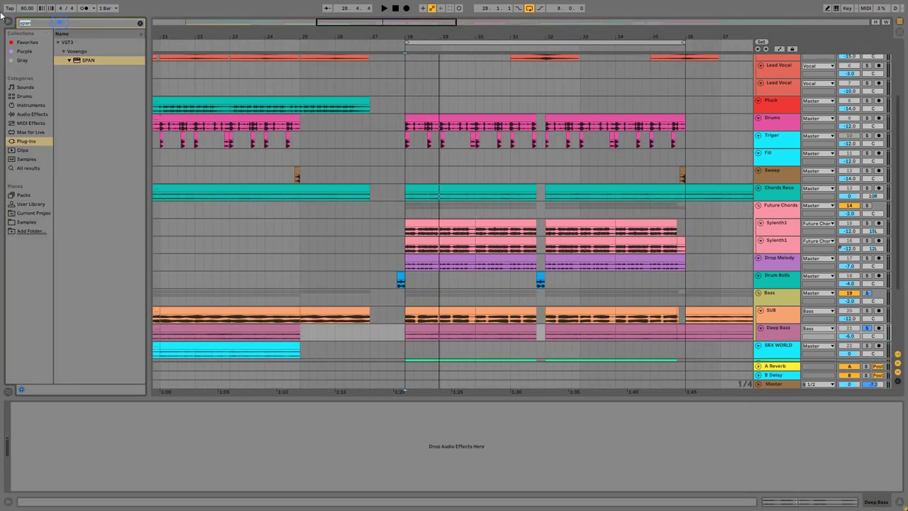
{"action": "type", "text": "eq"}
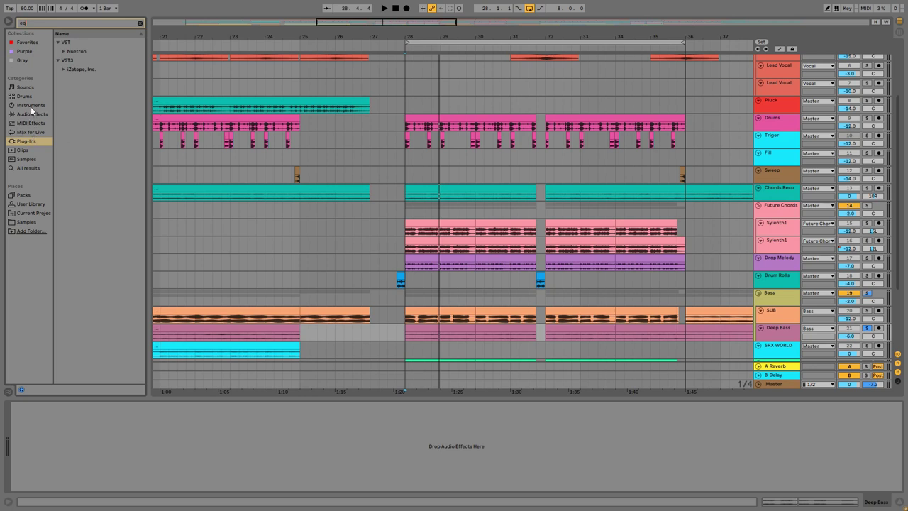
{"action": "left_click", "coordinate": [37, 115]}
{"action": "left_click", "coordinate": [85, 63]}
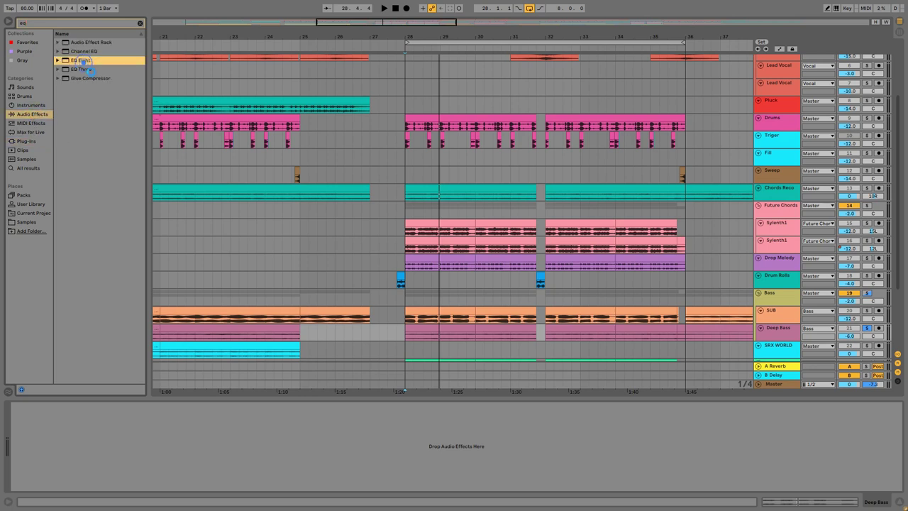
{"action": "double_click", "coordinate": [86, 63]}
Set Deep Bass's EQ Eight to M/S mode and boost the mid channel with band 2 around 484 Hz while listening.
{"action": "left_click", "coordinate": [225, 429]}
{"action": "left_click", "coordinate": [226, 452]}
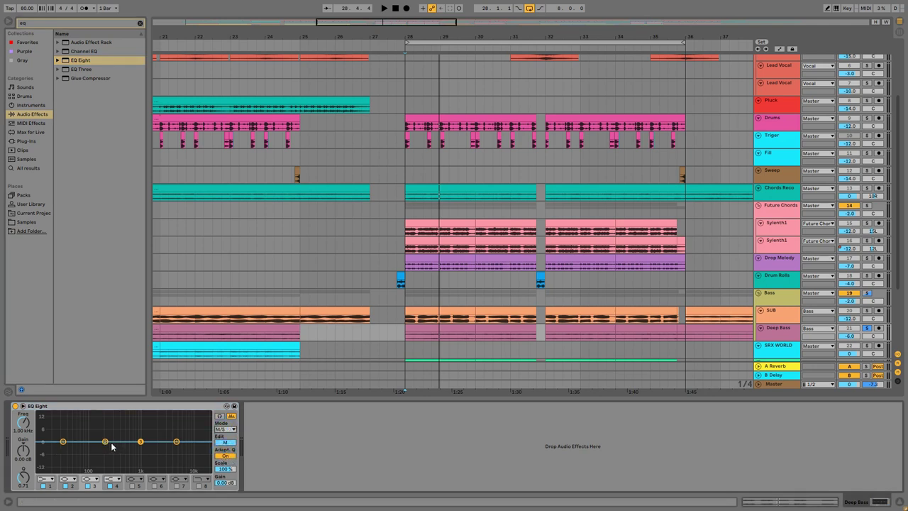
{"action": "left_click_drag", "start_coordinate": [104, 445], "coordinate": [124, 435]}
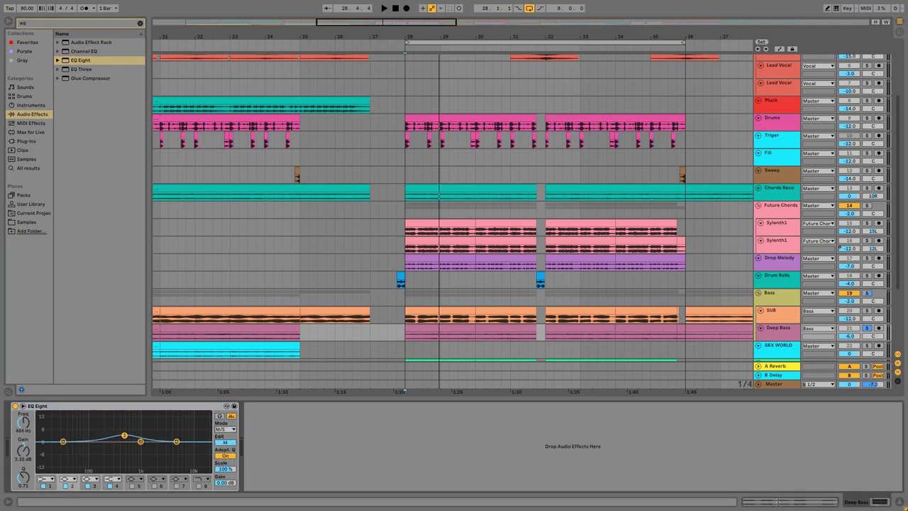
{"action": "key", "text": "space"}
{"action": "left_click_drag", "start_coordinate": [125, 435], "coordinate": [125, 434]}
{"action": "key", "text": "space"}
Cut the side channel of Deep Bass's EQ Eight with bands 4 and 5, band 5 by about 2.1 dB, play it, and hide the devices.
{"action": "left_click", "coordinate": [226, 443]}
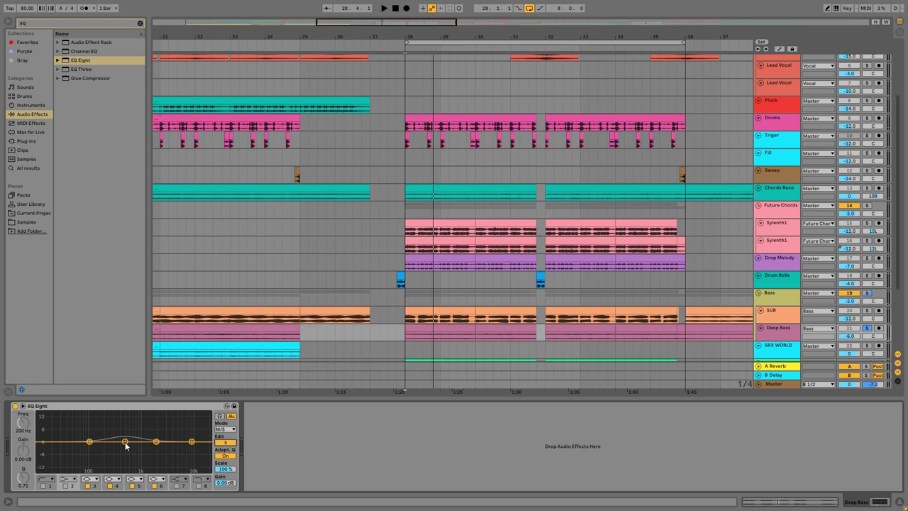
{"action": "left_click_drag", "start_coordinate": [125, 443], "coordinate": [158, 446]}
{"action": "key", "text": "space"}
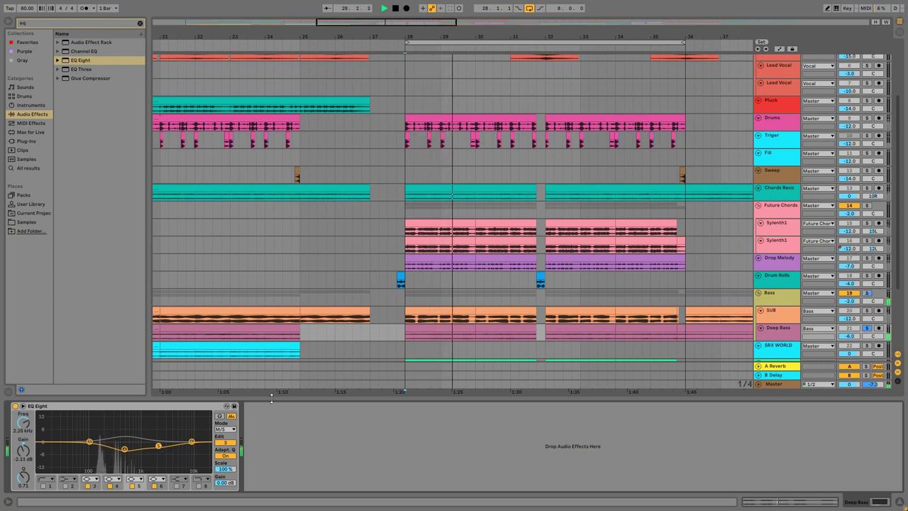
{"action": "key", "text": "super+alt+l"}
{"action": "key", "text": "space"}
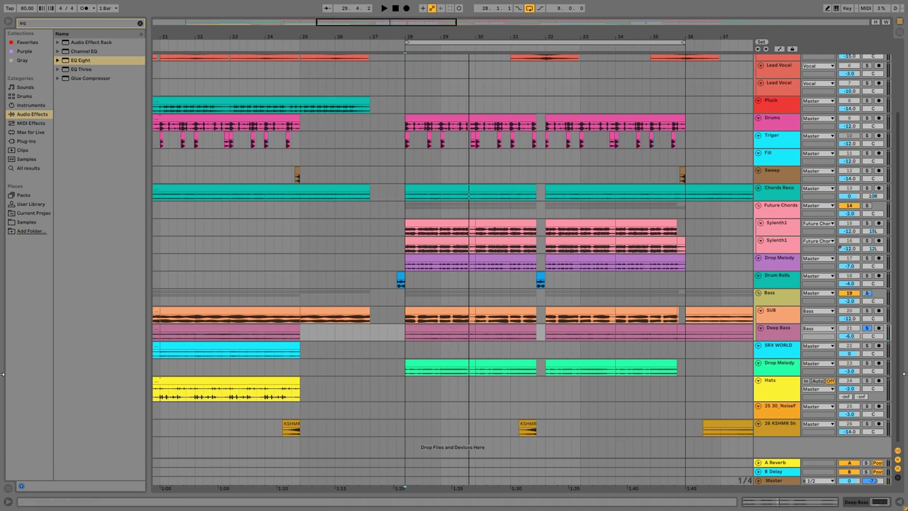
Solo only the green Drop Melody track and play it from bar 28.
{"action": "left_click", "coordinate": [866, 363]}
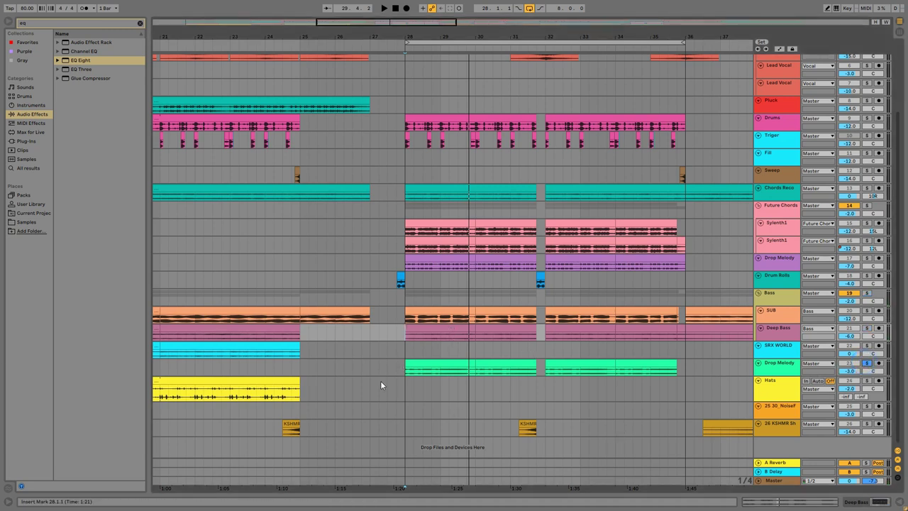
{"action": "left_click", "coordinate": [408, 354]}
{"action": "key", "text": "space"}
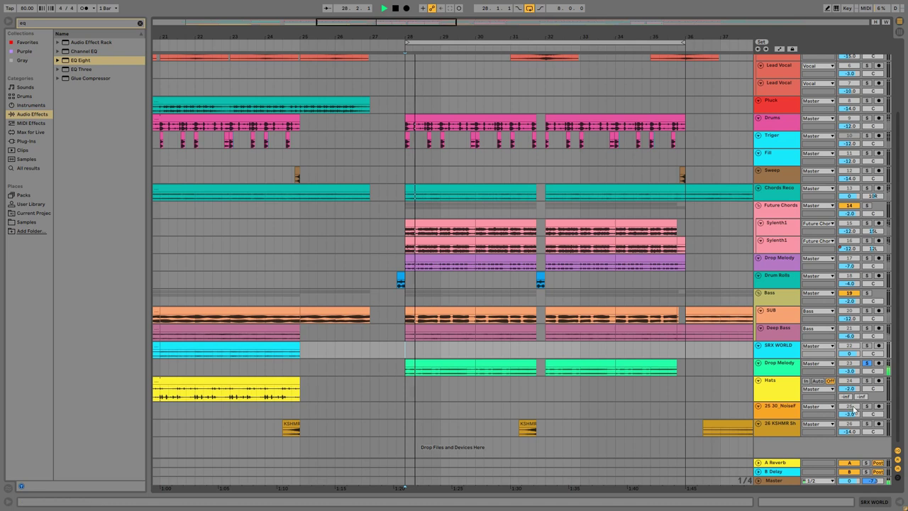
{"action": "key", "text": "space"}
Add EQ Eight to the green Drop Melody track and set it to M/S mode.
{"action": "double_click", "coordinate": [783, 370]}
{"action": "double_click", "coordinate": [84, 62]}
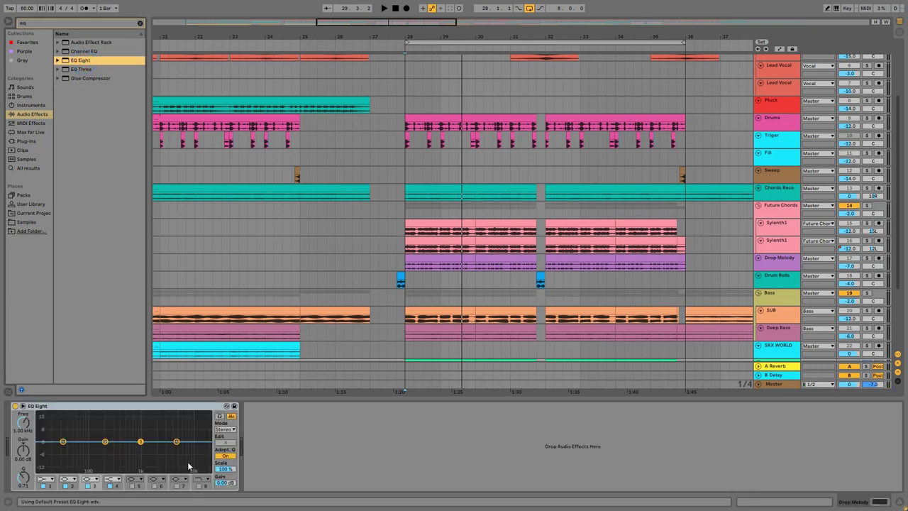
{"action": "left_click", "coordinate": [225, 429]}
{"action": "left_click", "coordinate": [222, 450]}
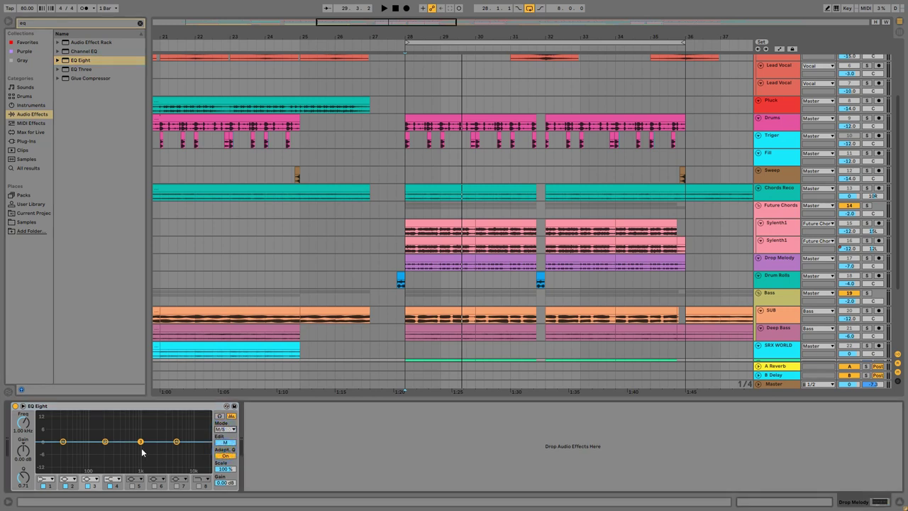
Cut the mid channel of Drop Melody's EQ Eight with bands 2 and 3, band 2 at 344 Hz by about 1.7 dB, while listening.
{"action": "left_click_drag", "start_coordinate": [108, 444], "coordinate": [134, 451]}
{"action": "key", "text": "space"}
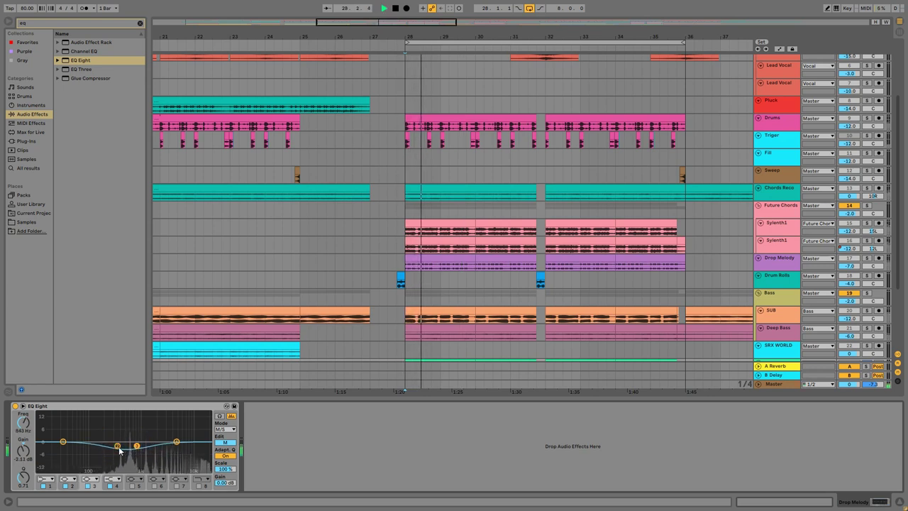
{"action": "left_click_drag", "start_coordinate": [118, 446], "coordinate": [117, 445]}
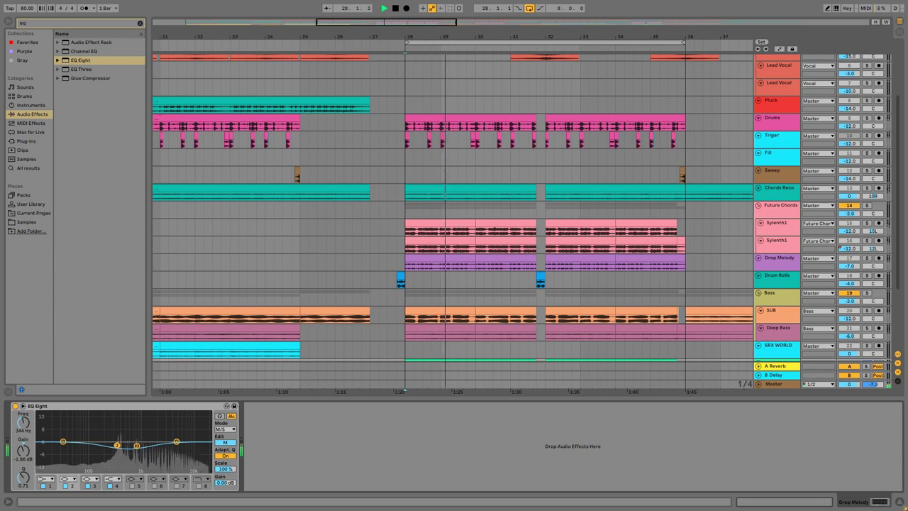
{"action": "key", "text": "space"}
Boost the side channel of Drop Melody's EQ Eight with band 6 at 2.67 kHz by 2.11 dB and start playback.
{"action": "left_click", "coordinate": [216, 443]}
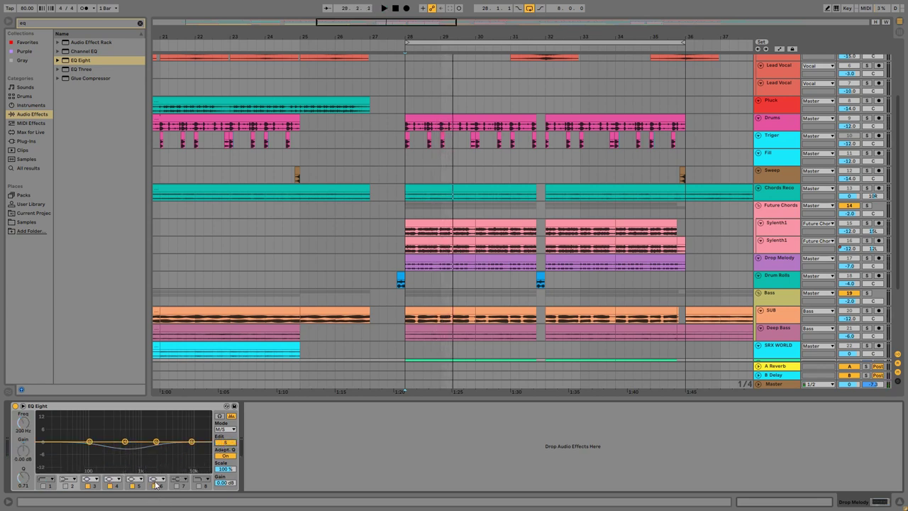
{"action": "left_click", "coordinate": [191, 442]}
{"action": "left_click_drag", "start_coordinate": [192, 444], "coordinate": [161, 438]}
{"action": "key", "text": "space"}
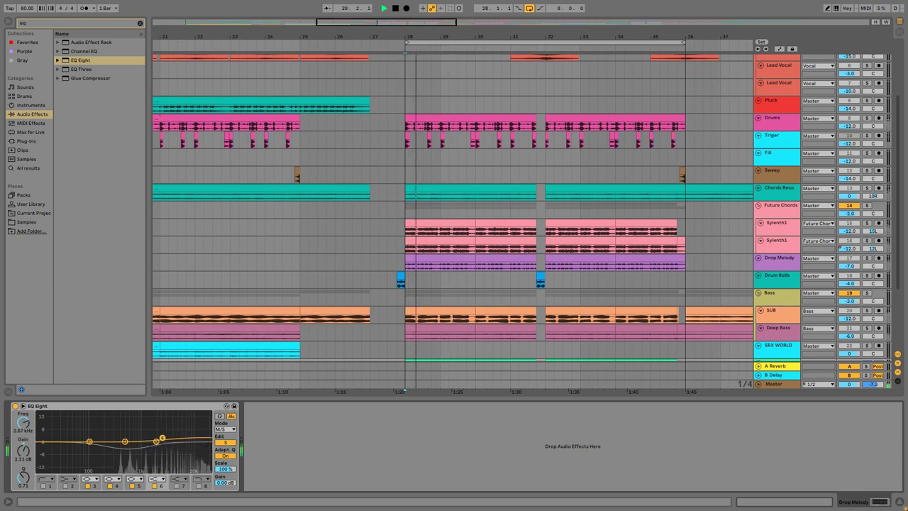
Compare the melody with EQ Eight off and on, and reduce side band 6 to 1.36 dB at 2.55 kHz.
{"action": "left_click", "coordinate": [15, 406]}
{"action": "left_click", "coordinate": [14, 405]}
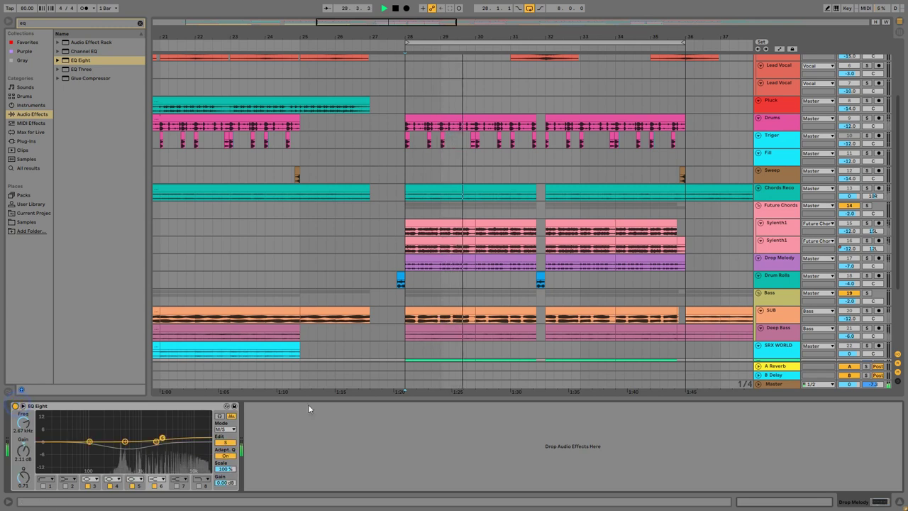
{"action": "left_click_drag", "start_coordinate": [168, 437], "coordinate": [166, 440]}
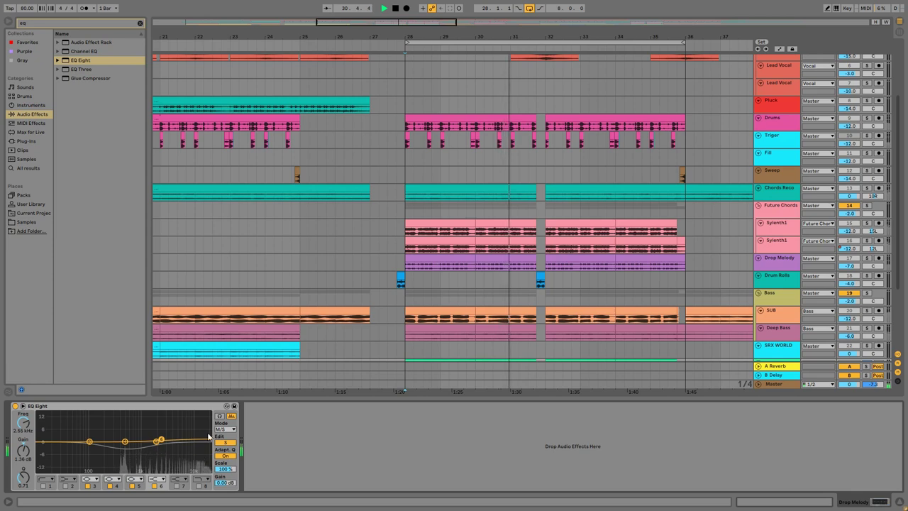
Stop playback and check the Master track's device chain.
{"action": "left_click_drag", "start_coordinate": [333, 398], "coordinate": [332, 479]}
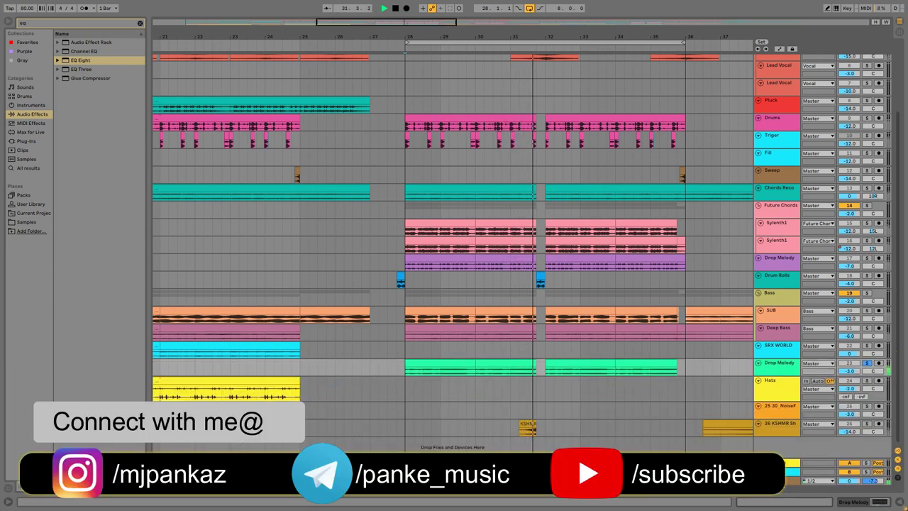
{"action": "key", "text": "space"}
{"action": "double_click", "coordinate": [775, 480]}
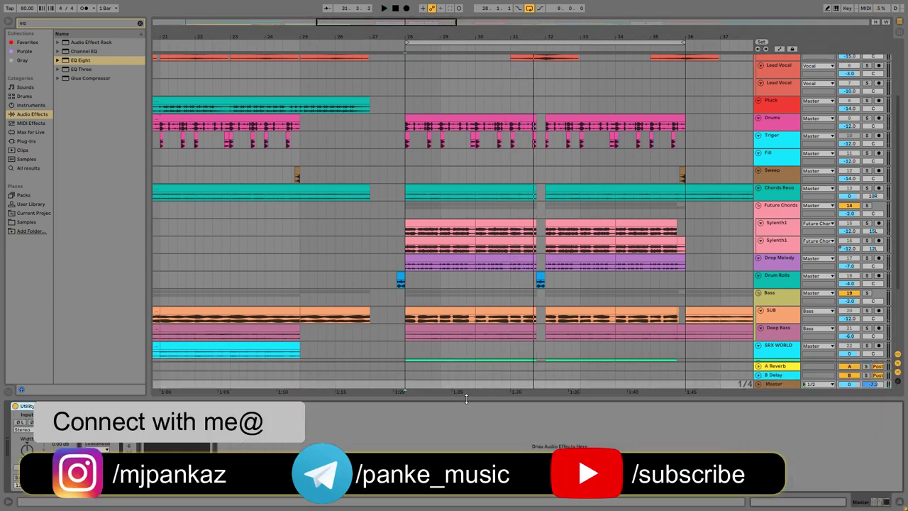
{"action": "left_click_drag", "start_coordinate": [466, 399], "coordinate": [466, 483]}
Solo the Drums track and listen to it from bar 28 with its device chain open.
{"action": "scroll", "coordinate": [465, 300], "scroll_direction": "up", "scroll_amount": 2}
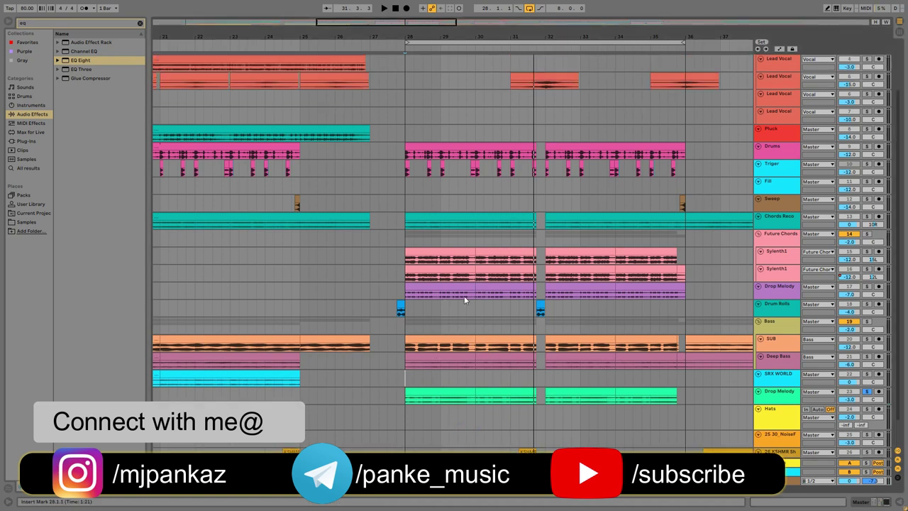
{"action": "scroll", "coordinate": [465, 301], "scroll_direction": "up", "scroll_amount": 4}
{"action": "left_click", "coordinate": [866, 207]}
{"action": "left_click", "coordinate": [405, 193]}
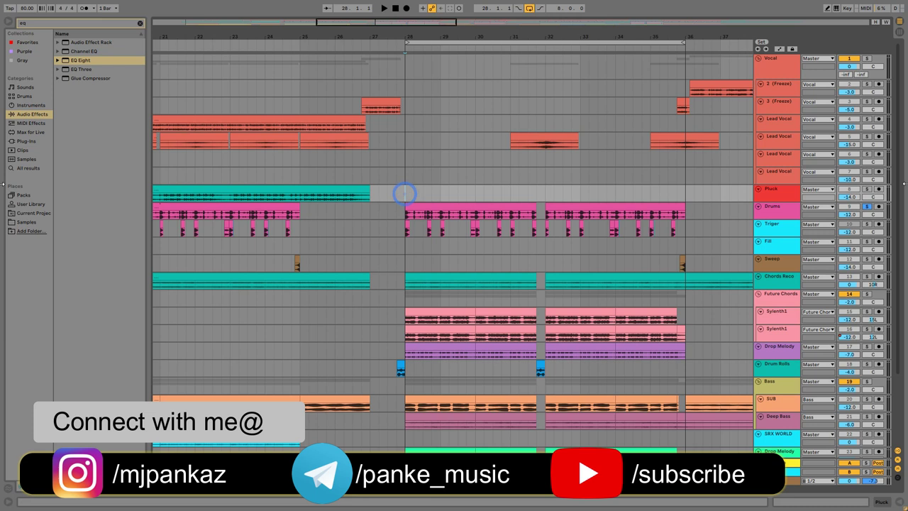
{"action": "double_click", "coordinate": [780, 212]}
{"action": "key", "text": "space"}
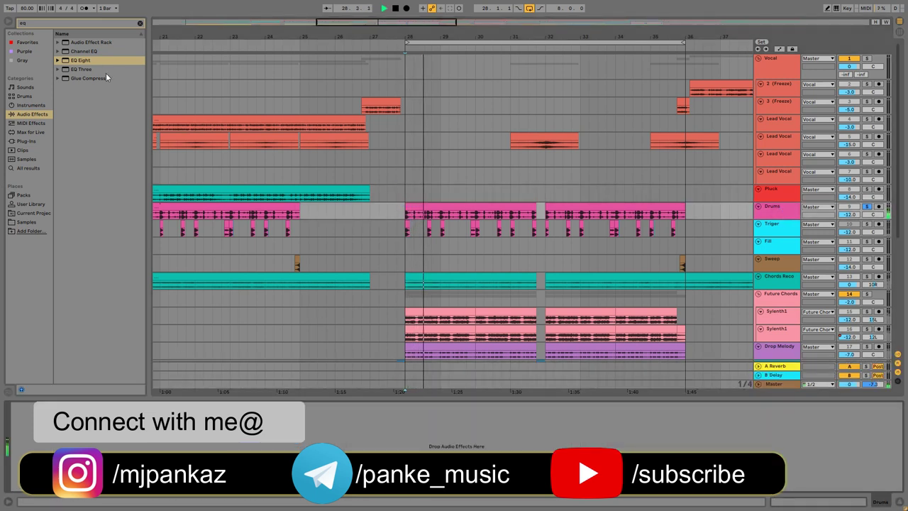
{"action": "key", "text": "space"}
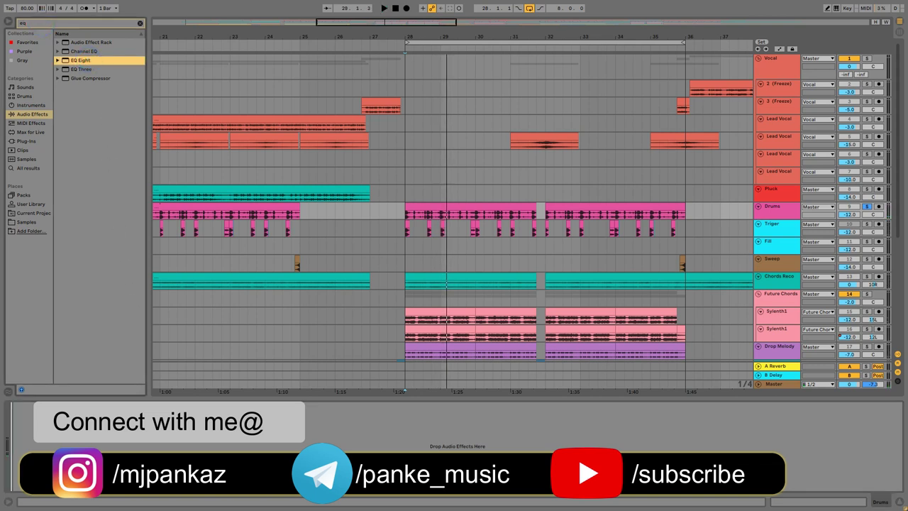
Add EQ Eight to the Drums track and make band 1 a low-cut filter at 30 Hz.
{"action": "left_click_drag", "start_coordinate": [81, 60], "coordinate": [170, 454]}
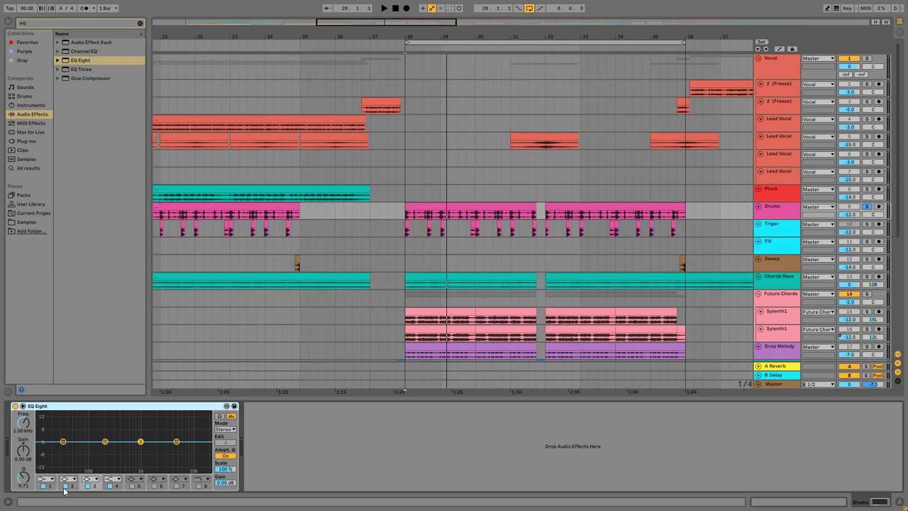
{"action": "left_click", "coordinate": [41, 485]}
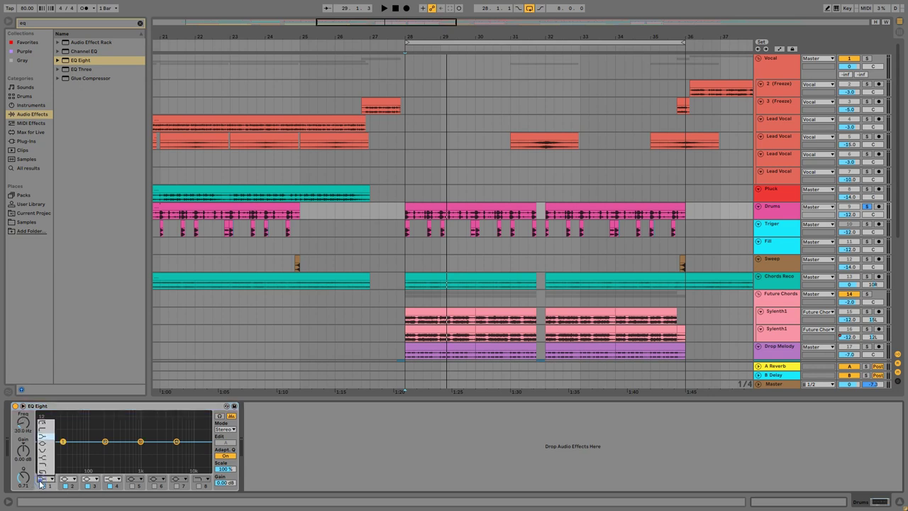
{"action": "left_click", "coordinate": [43, 424]}
{"action": "key", "text": "space"}
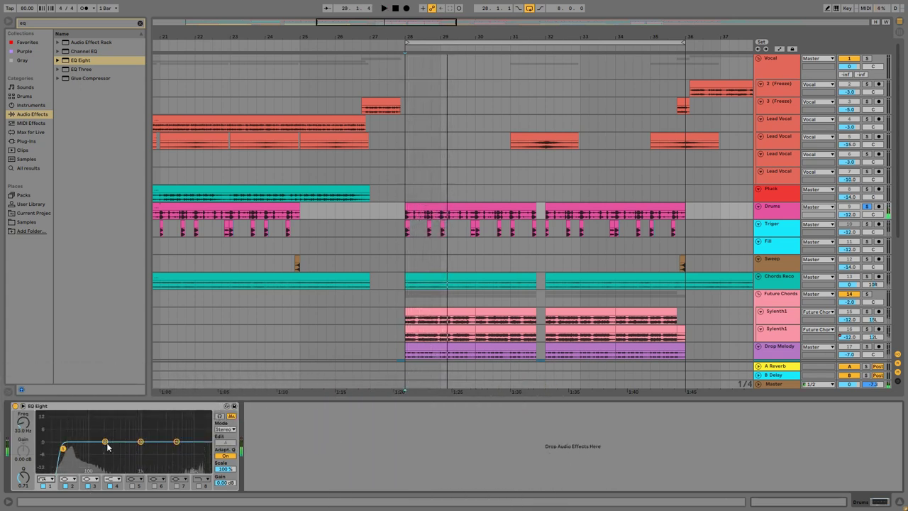
Set band 2 of the Drums EQ Eight to 43.0 Hz at -0.13 dB in the enlarged spectrum view while listening.
{"action": "left_click", "coordinate": [105, 442]}
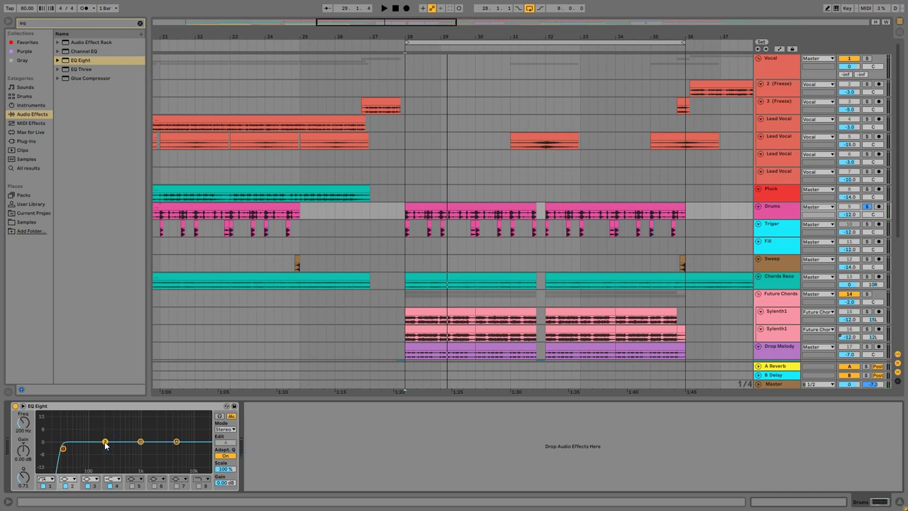
{"action": "left_click_drag", "start_coordinate": [105, 442], "coordinate": [76, 442]}
{"action": "left_click", "coordinate": [22, 408]}
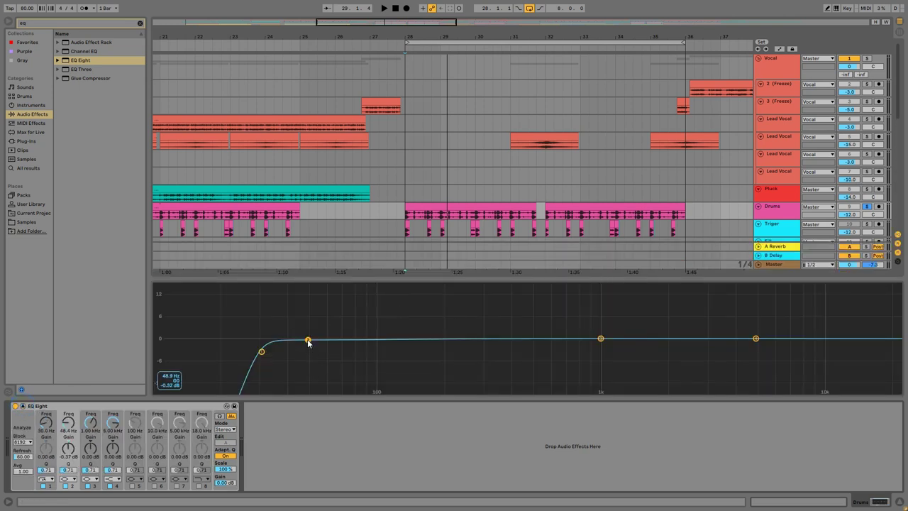
{"action": "key", "text": "space"}
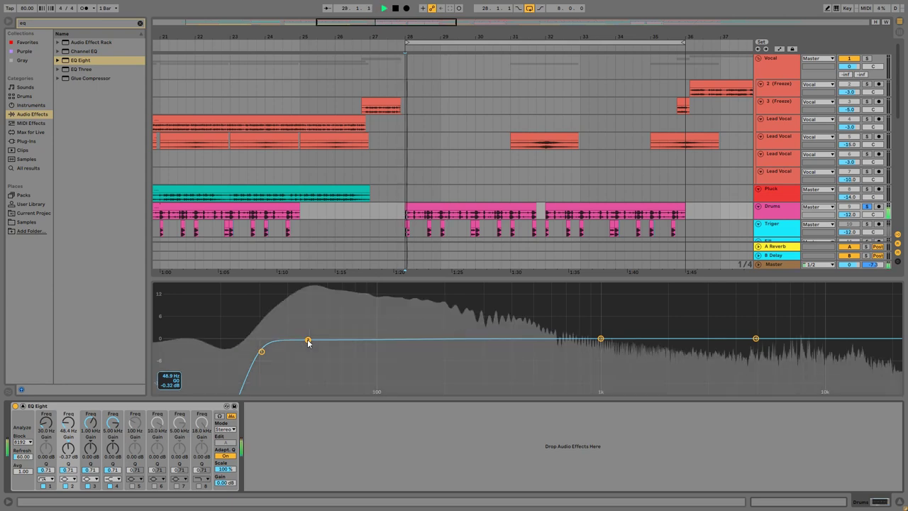
{"action": "left_click_drag", "start_coordinate": [308, 341], "coordinate": [292, 339]}
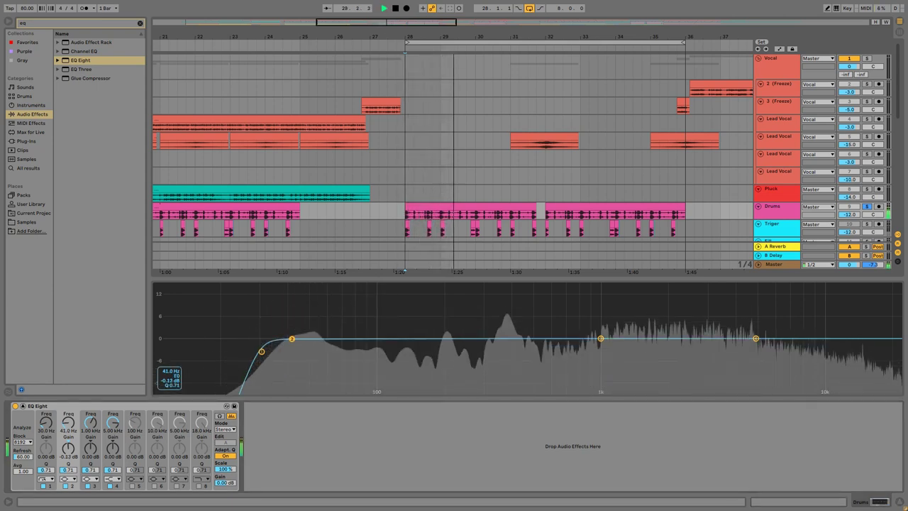
{"action": "left_click_drag", "start_coordinate": [292, 339], "coordinate": [297, 340]}
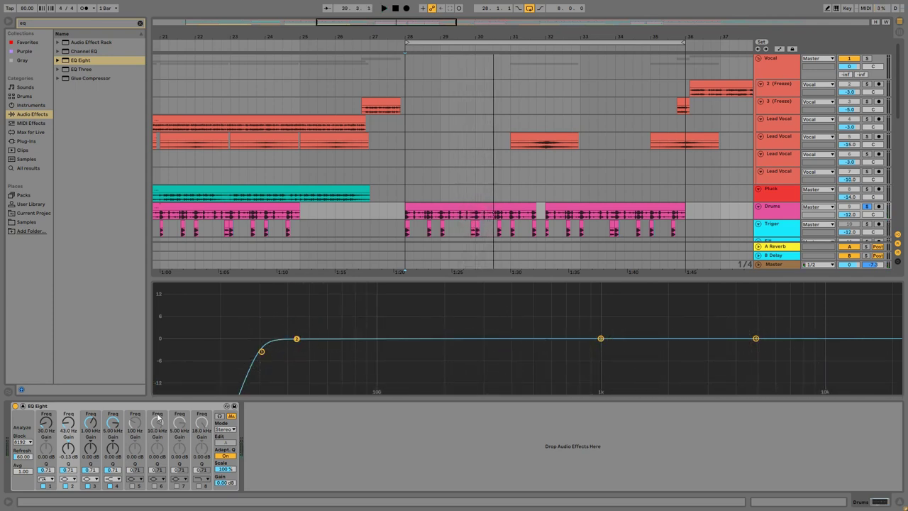
Copy the Drums track's EQ Eight onto the SUB track and turn off its low-cut band 1 there.
{"action": "left_click", "coordinate": [23, 406]}
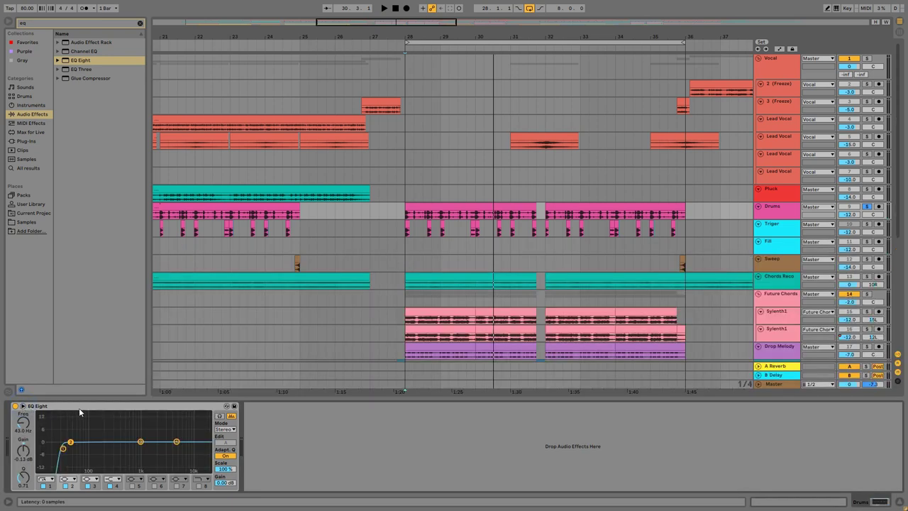
{"action": "left_click", "coordinate": [52, 409]}
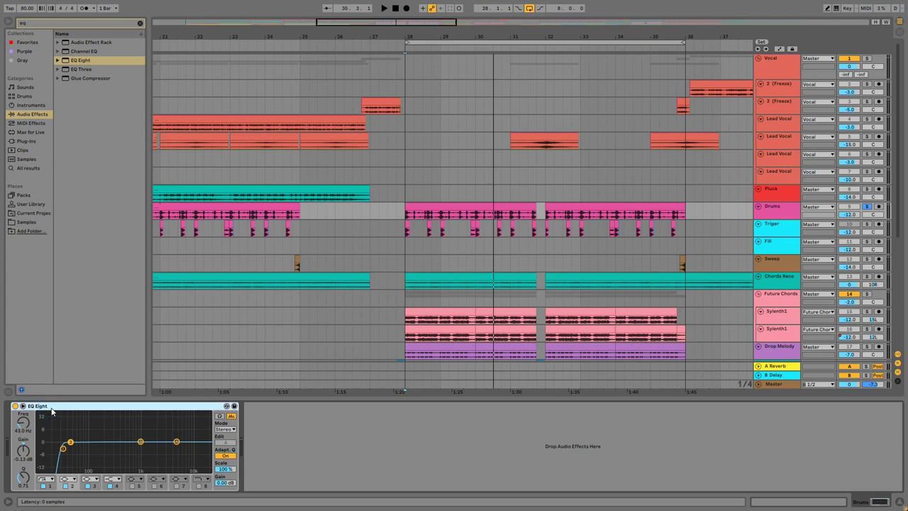
{"action": "scroll", "coordinate": [421, 251], "scroll_direction": "down", "scroll_amount": 3}
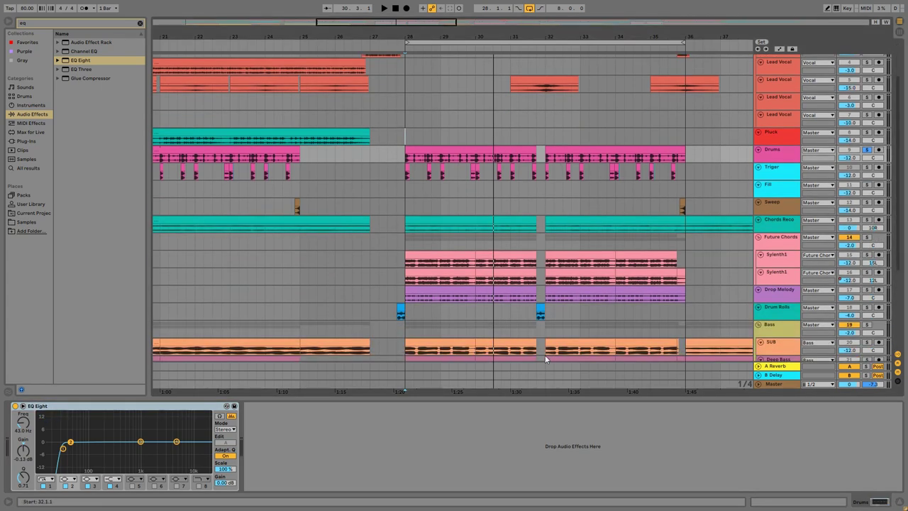
{"action": "scroll", "coordinate": [575, 313], "scroll_direction": "down", "scroll_amount": 4}
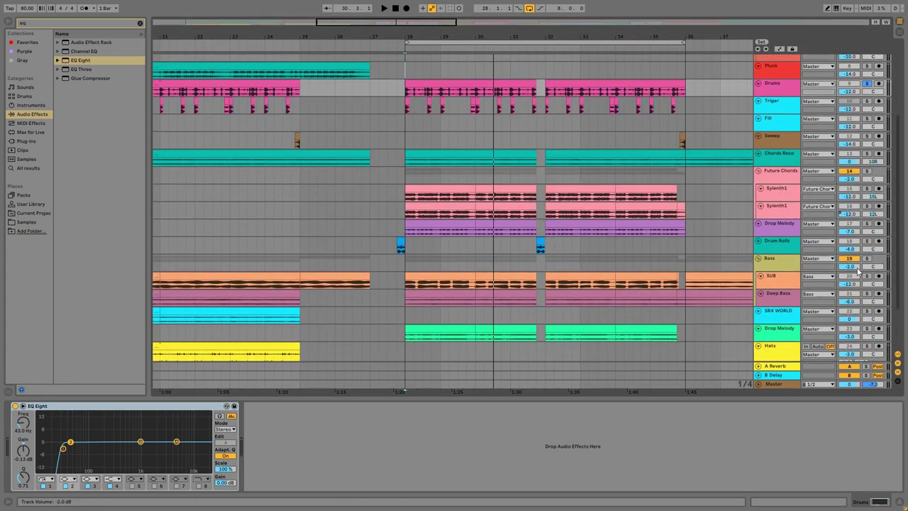
{"action": "left_click_drag", "start_coordinate": [869, 279], "coordinate": [258, 422]}
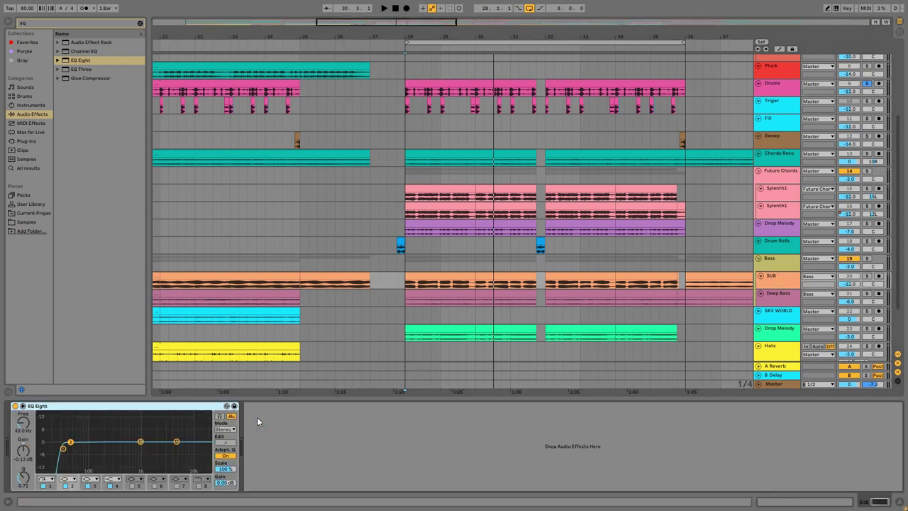
{"action": "left_click", "coordinate": [43, 486]}
Solo SUB alongside Drums and cut band 2 of SUB's EQ Eight to -4.09 dB at 49.5 Hz during playback.
{"action": "left_click", "coordinate": [866, 276]}
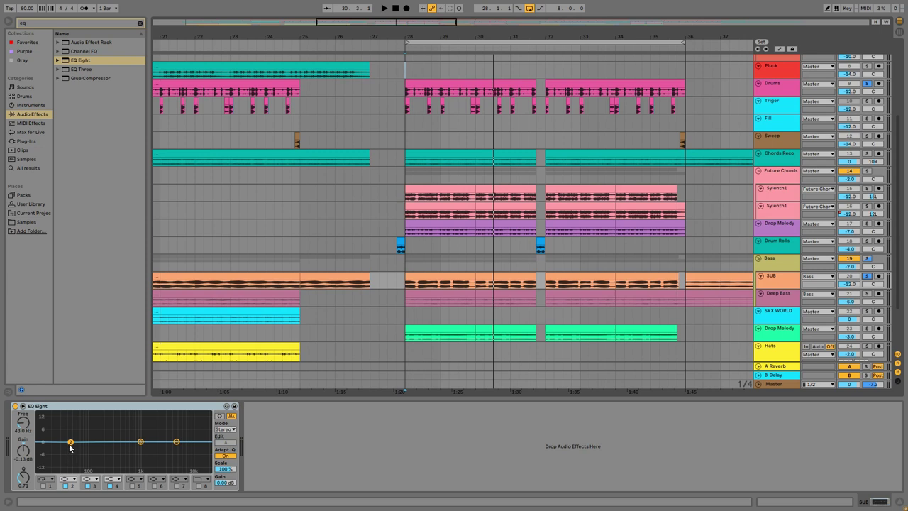
{"action": "key", "text": "space"}
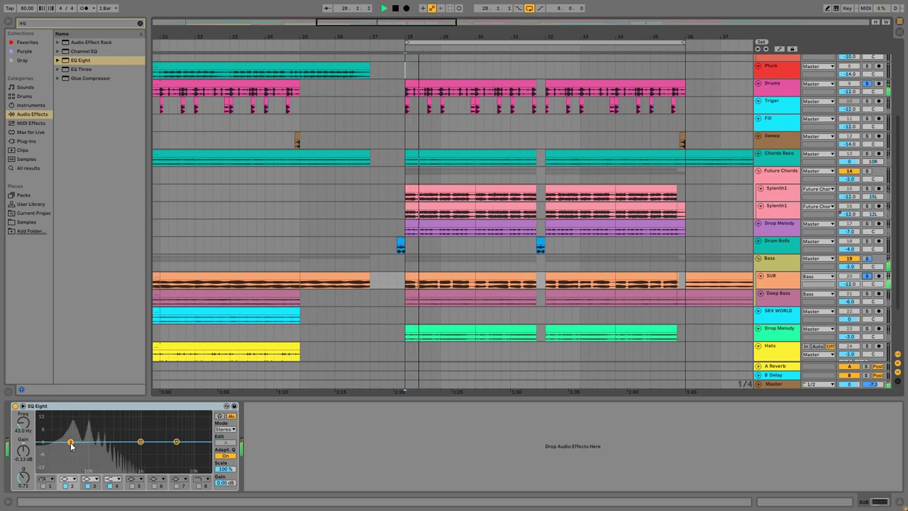
{"action": "key", "text": "space"}
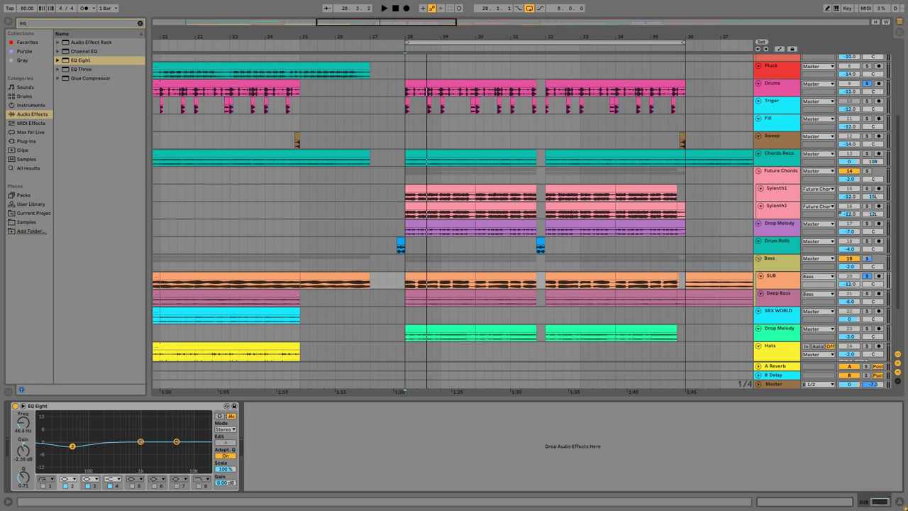
{"action": "key", "text": "space"}
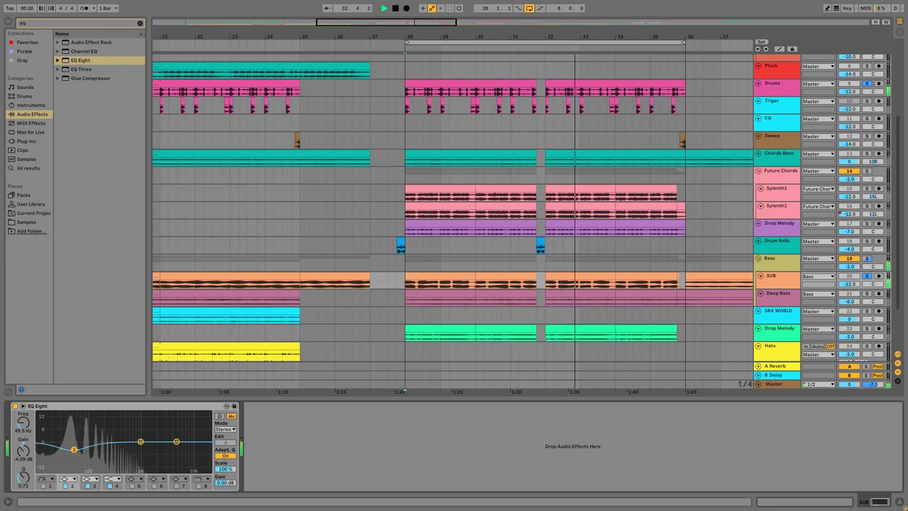
Cut band 3 of SUB's EQ Eight to -5.33 dB at 464 Hz while listening and stop playback.
{"action": "left_click_drag", "start_coordinate": [140, 442], "coordinate": [126, 454]}
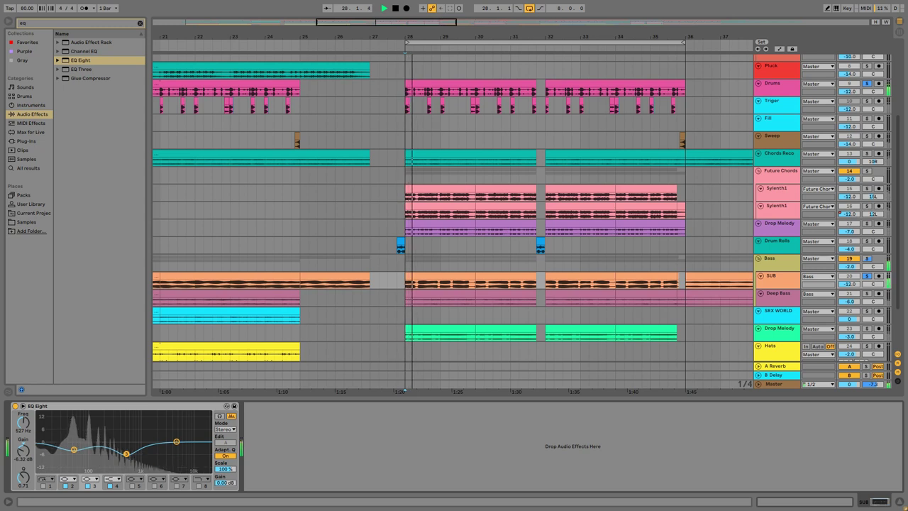
{"action": "left_click_drag", "start_coordinate": [127, 454], "coordinate": [123, 452]}
{"action": "key", "text": "space"}
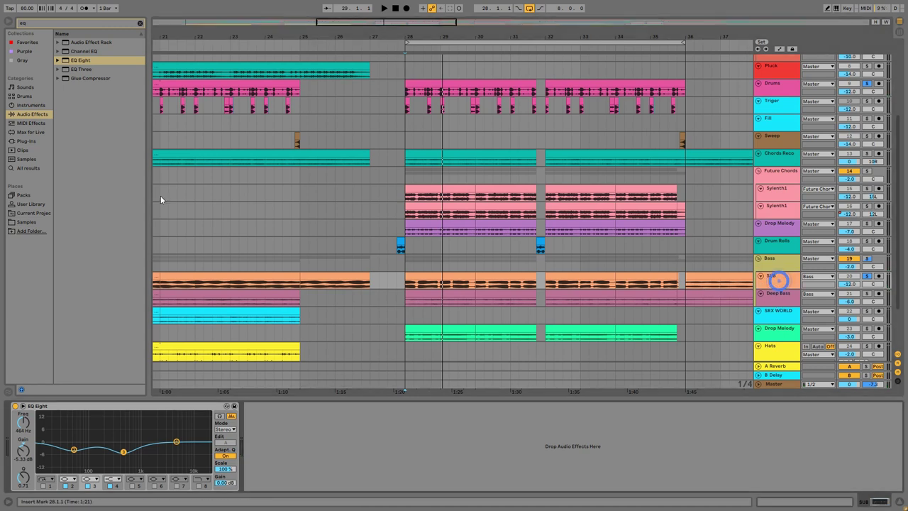
Add Utility after EQ Eight on the SUB track, switch it to Mono and start playback.
{"action": "left_click", "coordinate": [41, 23]}
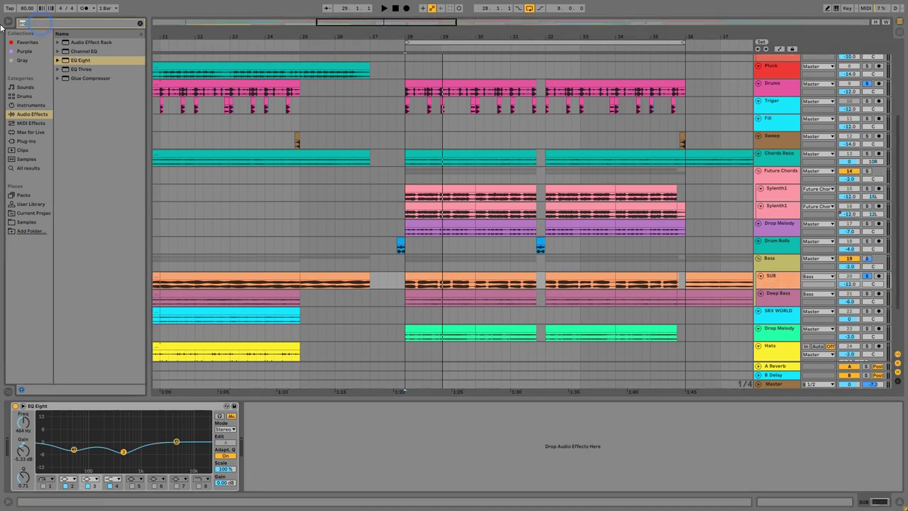
{"action": "type", "text": "uti"}
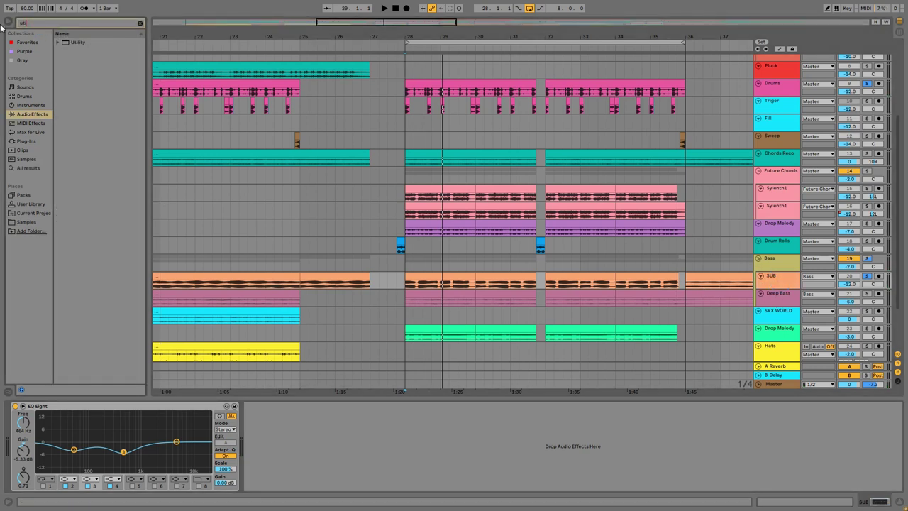
{"action": "left_click_drag", "start_coordinate": [79, 42], "coordinate": [319, 406]}
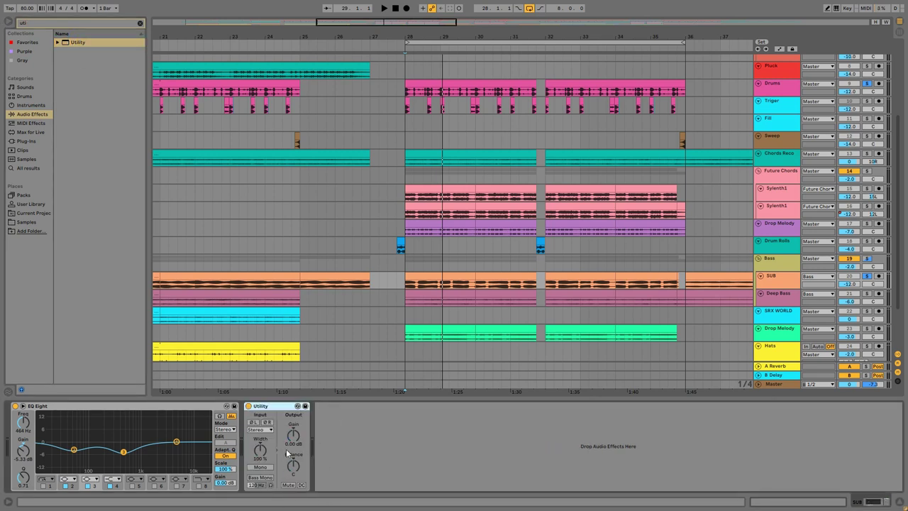
{"action": "left_click", "coordinate": [268, 468]}
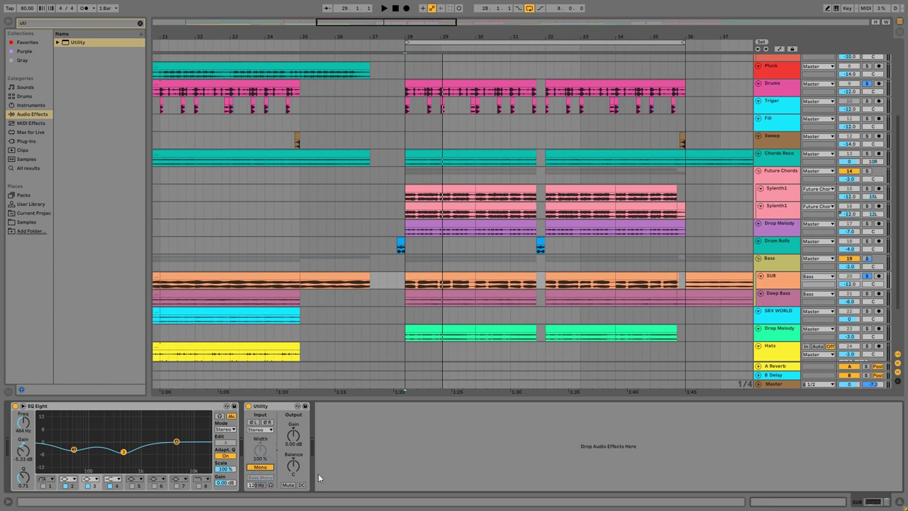
{"action": "key", "text": "space"}
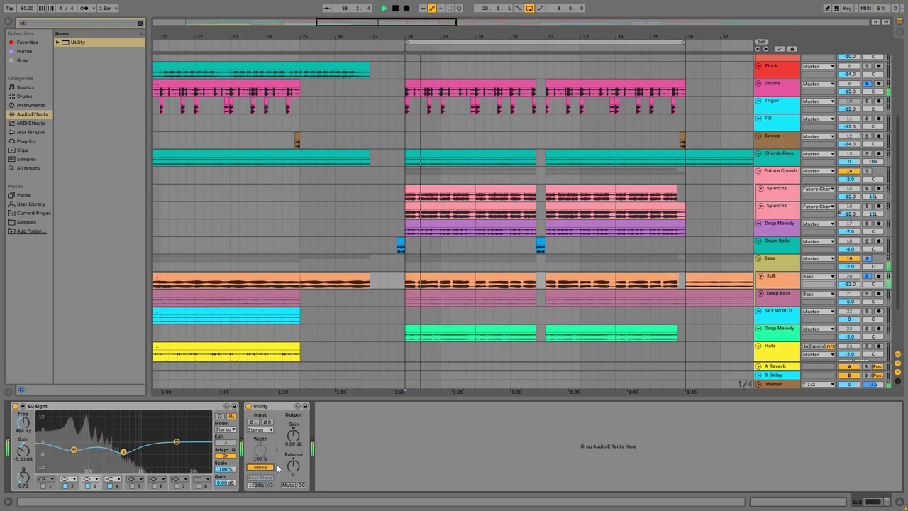
Replace Mono with Bass Mono at 120 Hz in SUB's Utility, enable its DC filter and listen to the result.
{"action": "left_click", "coordinate": [261, 468]}
{"action": "left_click", "coordinate": [260, 477]}
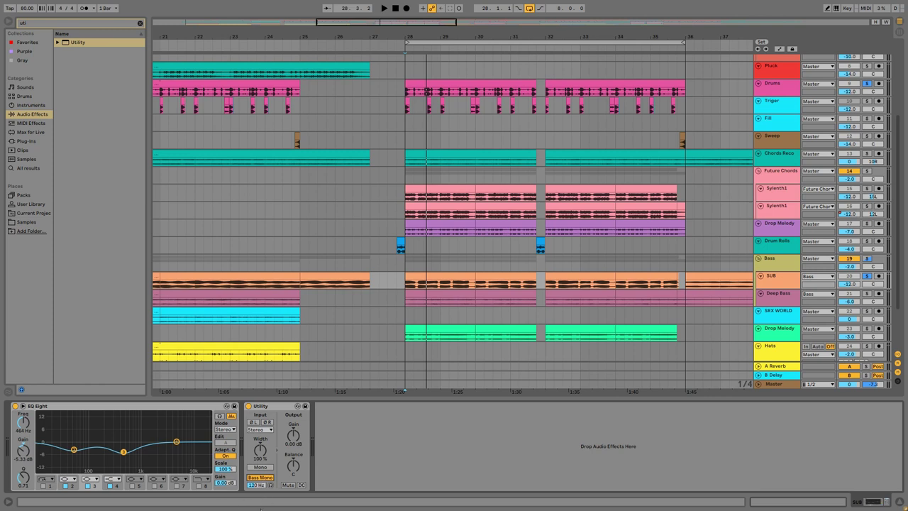
{"action": "left_click", "coordinate": [302, 485]}
{"action": "key", "text": "space"}
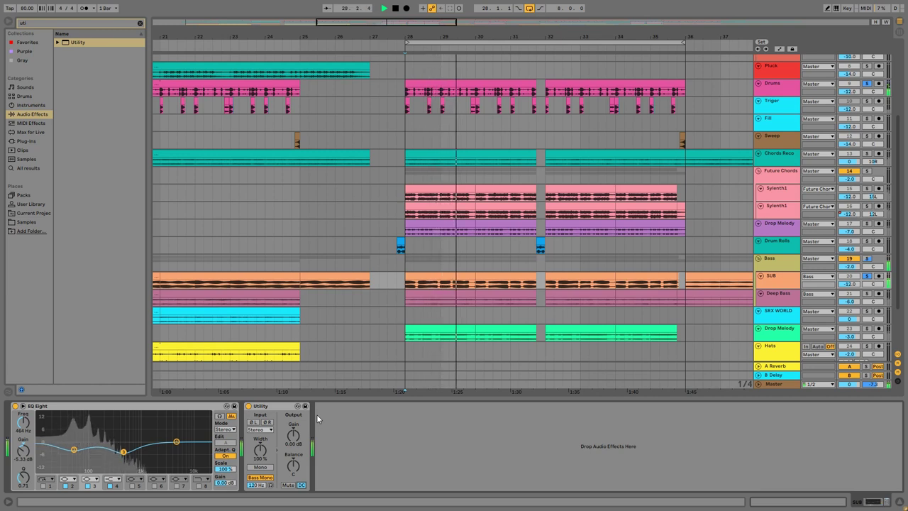
{"action": "key", "text": "space"}
Set the band 1 low cut in the Drums track's EQ Eight to 35 Hz and listen to it with SUB.
{"action": "left_click", "coordinate": [783, 89]}
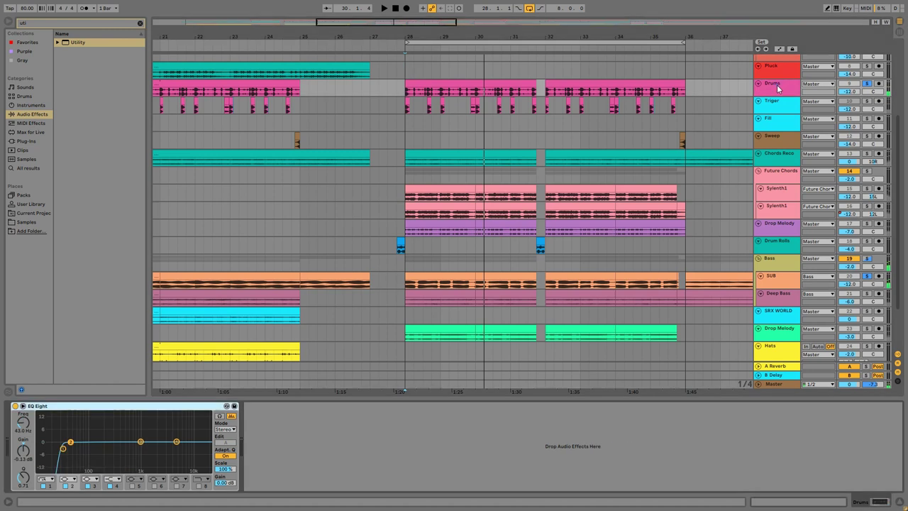
{"action": "left_click", "coordinate": [22, 430]}
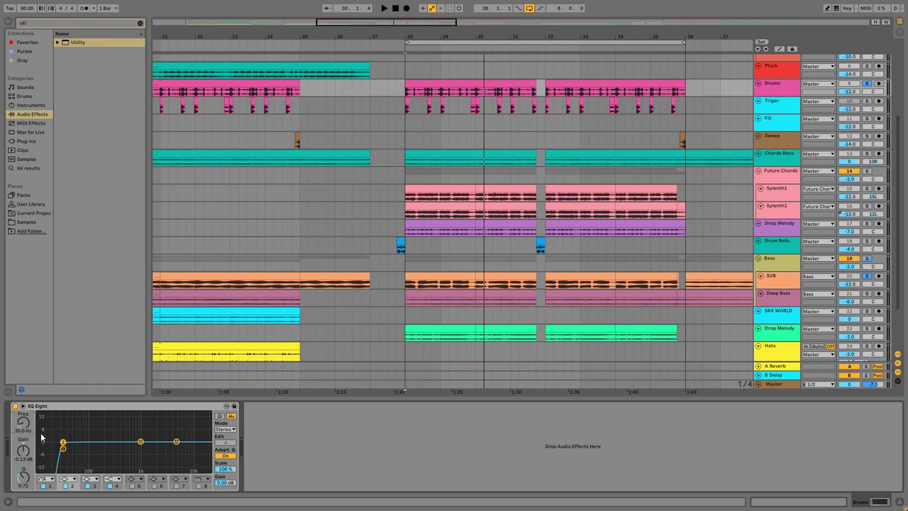
{"action": "left_click", "coordinate": [63, 449]}
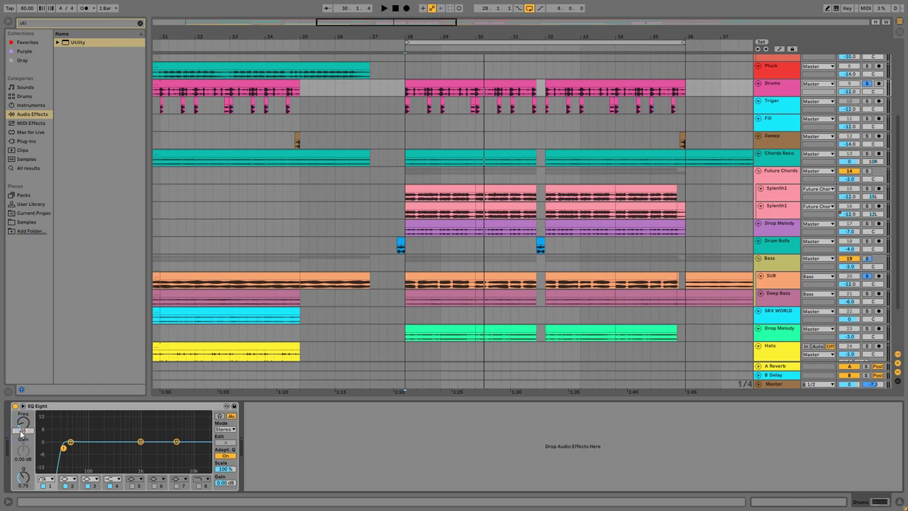
{"action": "key", "text": "Return"}
{"action": "key", "text": "space"}
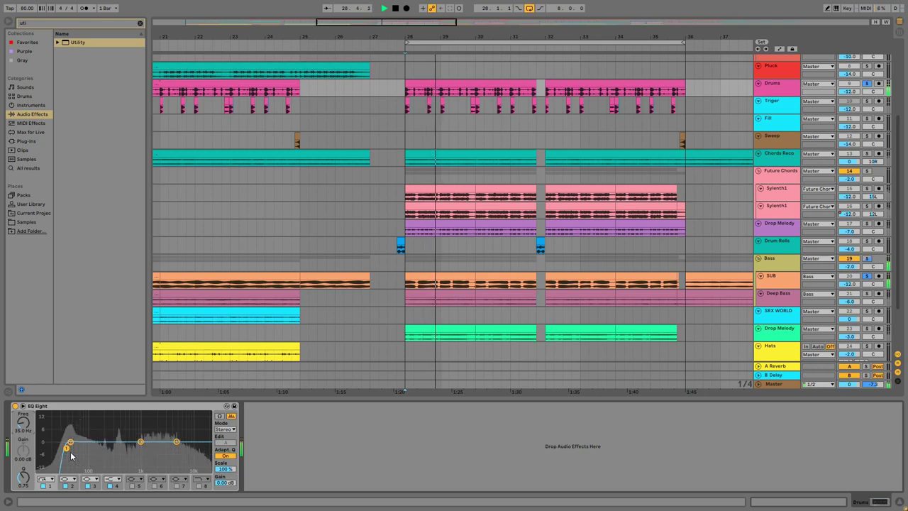
{"action": "key", "text": "space"}
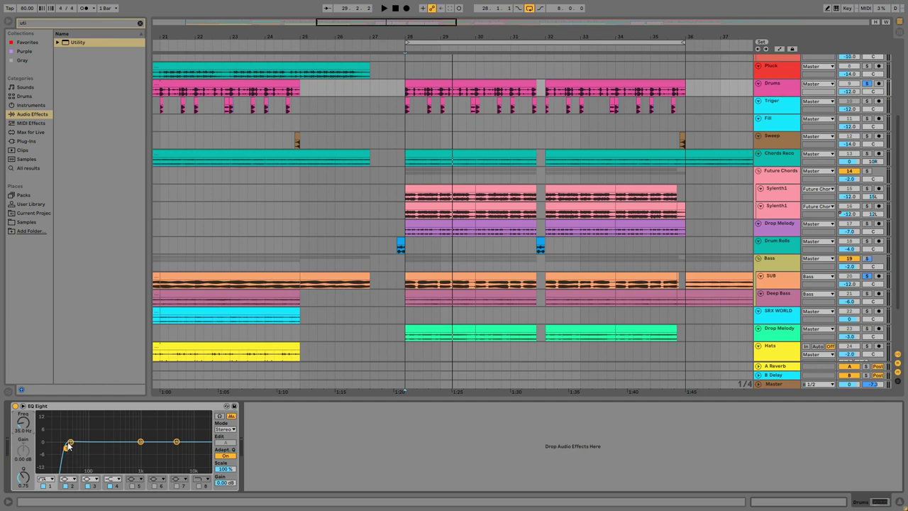
Boost band 2 of the Drums EQ Eight by 1.61 dB at 61.2 Hz and check it in playback.
{"action": "left_click_drag", "start_coordinate": [69, 444], "coordinate": [79, 439]}
{"action": "key", "text": "space"}
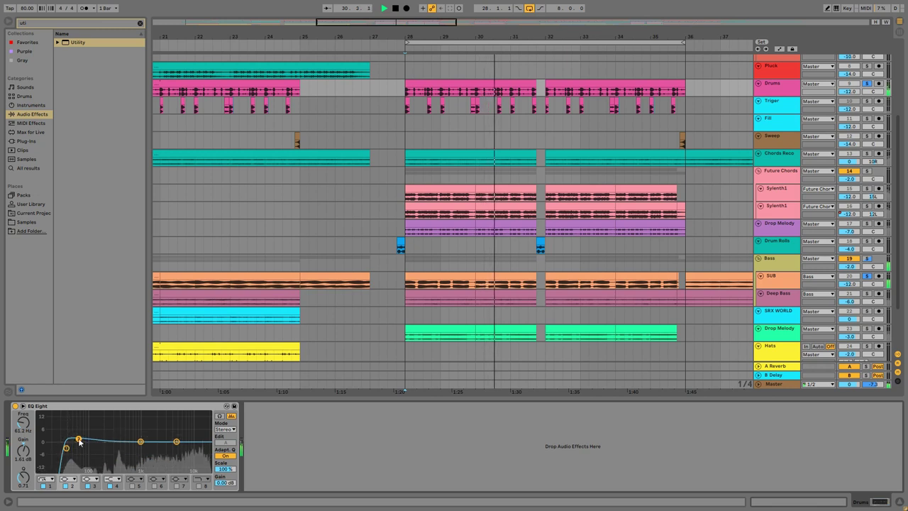
{"action": "key", "text": "space"}
Add a Saturator after EQ Eight on the Drums track and lower its Dry/Wet during playback.
{"action": "left_click", "coordinate": [37, 22]}
{"action": "type", "text": "sat"}
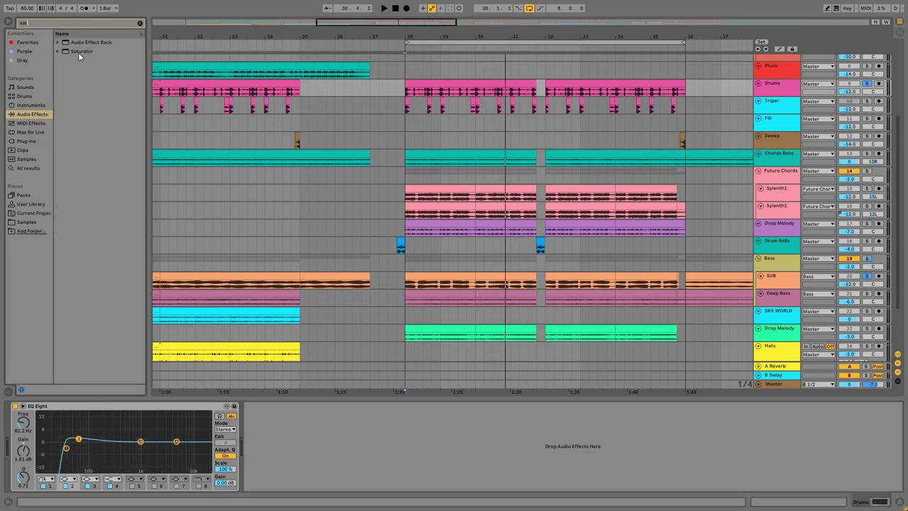
{"action": "double_click", "coordinate": [78, 52]}
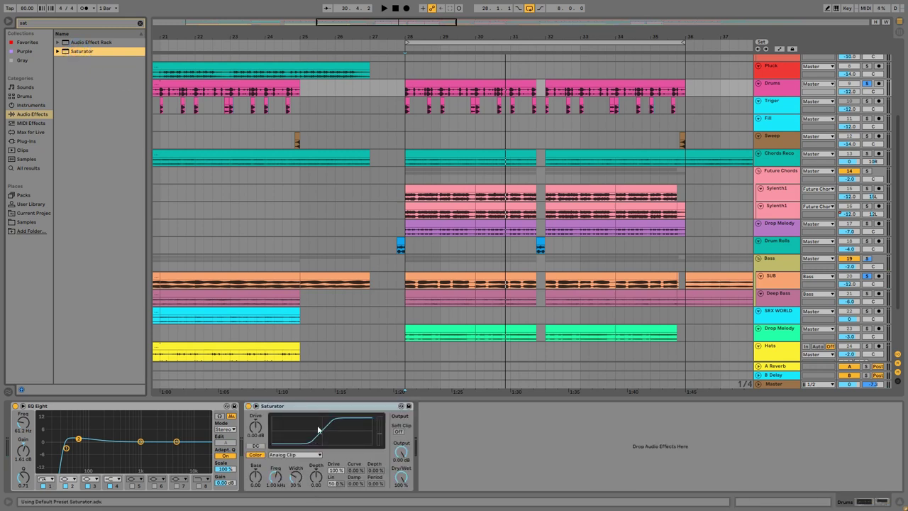
{"action": "key", "text": "space"}
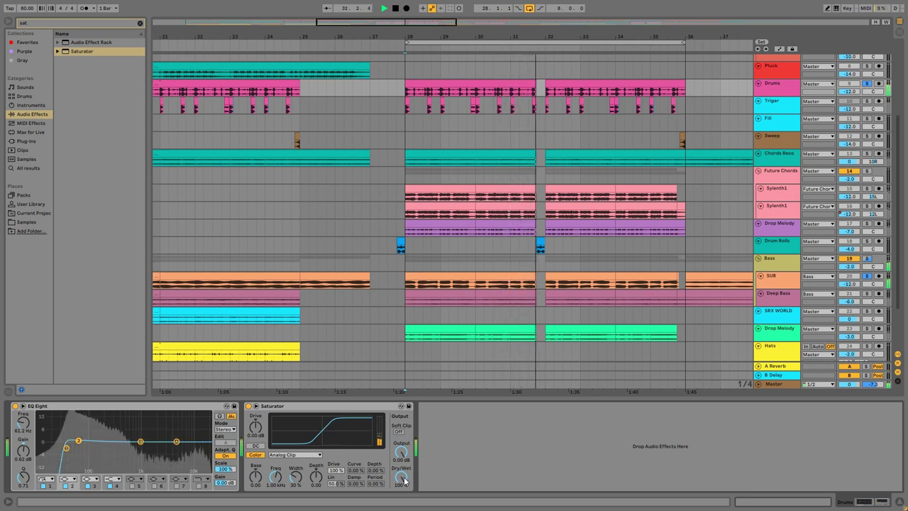
{"action": "left_click_drag", "start_coordinate": [402, 480], "coordinate": [402, 492]}
Clear the track solos and compare the full mix in mono and stereo using the Utility on the Master track.
{"action": "key", "text": "ctrl+alt+l"}
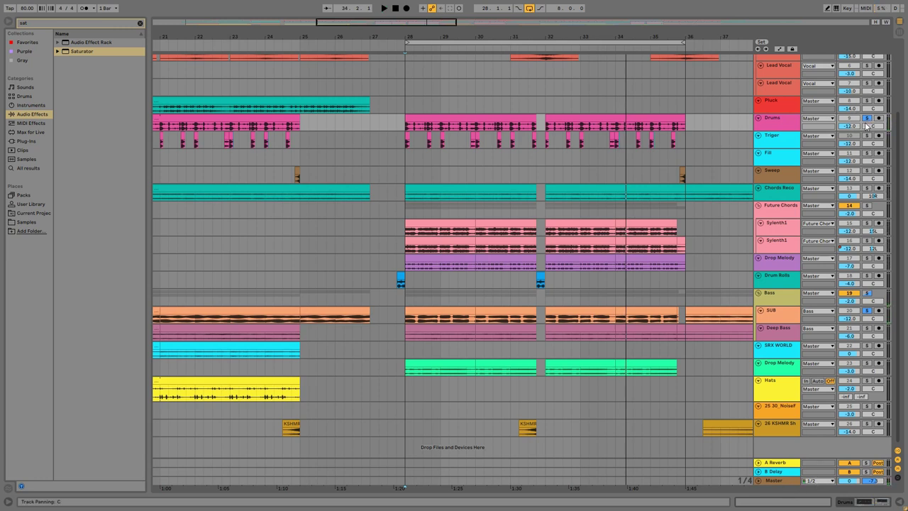
{"action": "left_click", "coordinate": [867, 119]}
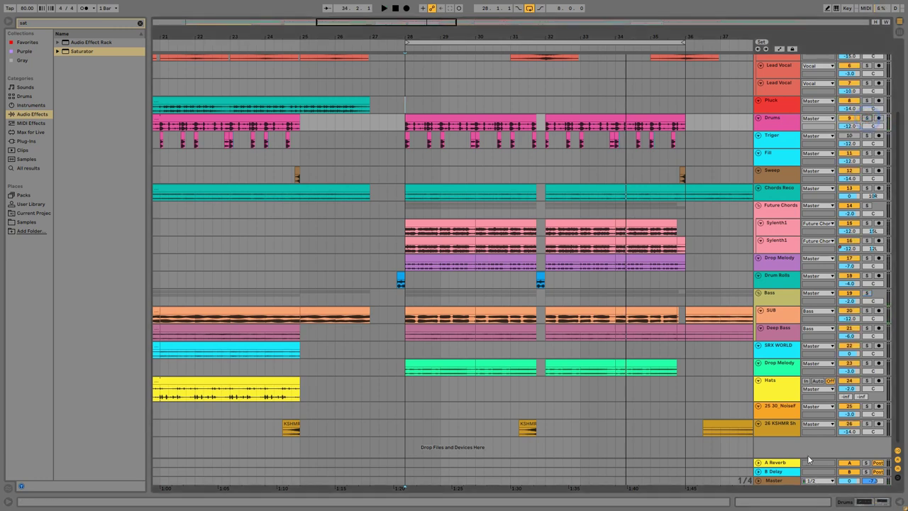
{"action": "double_click", "coordinate": [781, 480]}
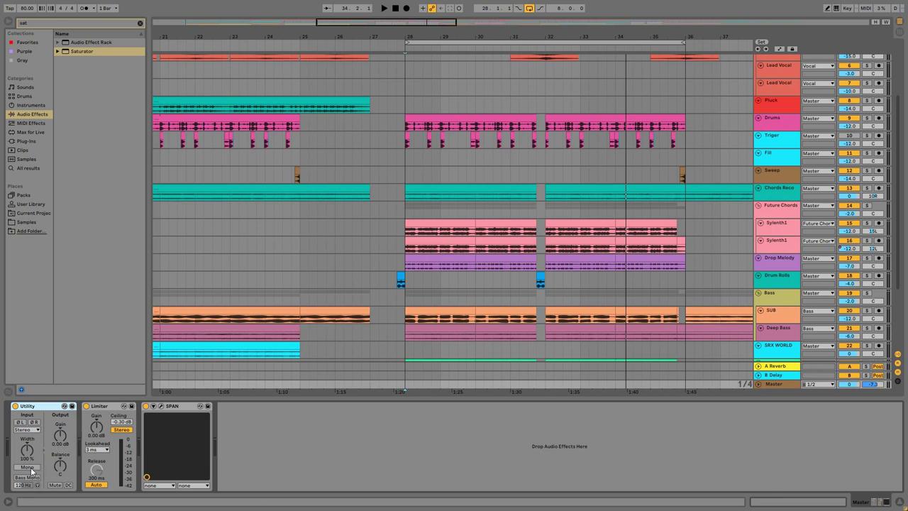
{"action": "left_click", "coordinate": [27, 467]}
{"action": "key", "text": "space"}
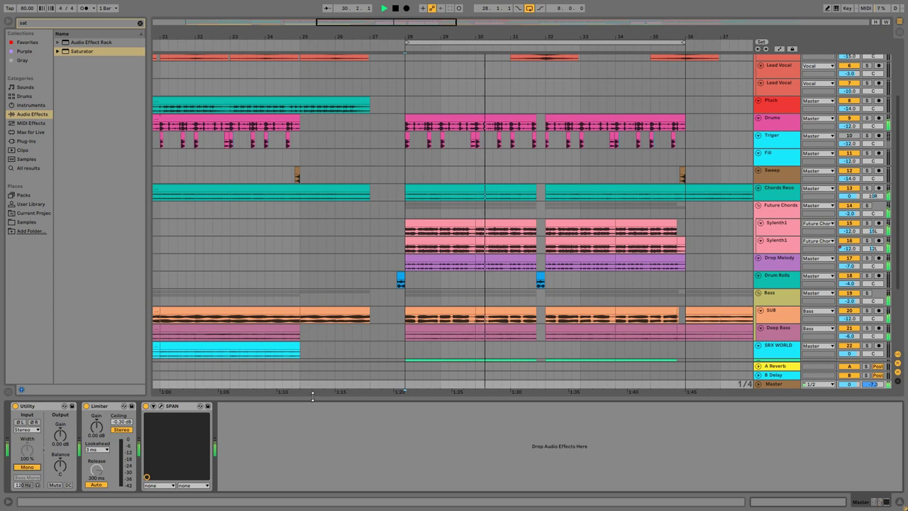
{"action": "left_click", "coordinate": [27, 466]}
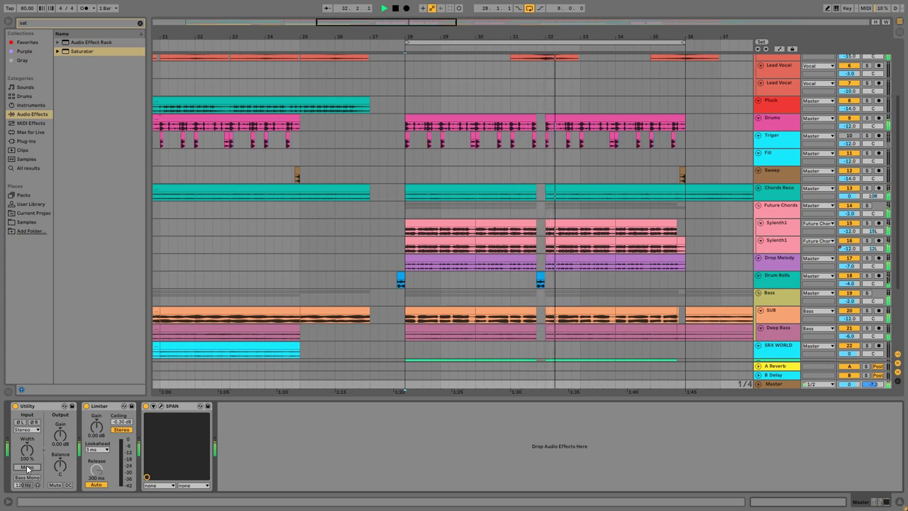
{"action": "left_click", "coordinate": [27, 467]}
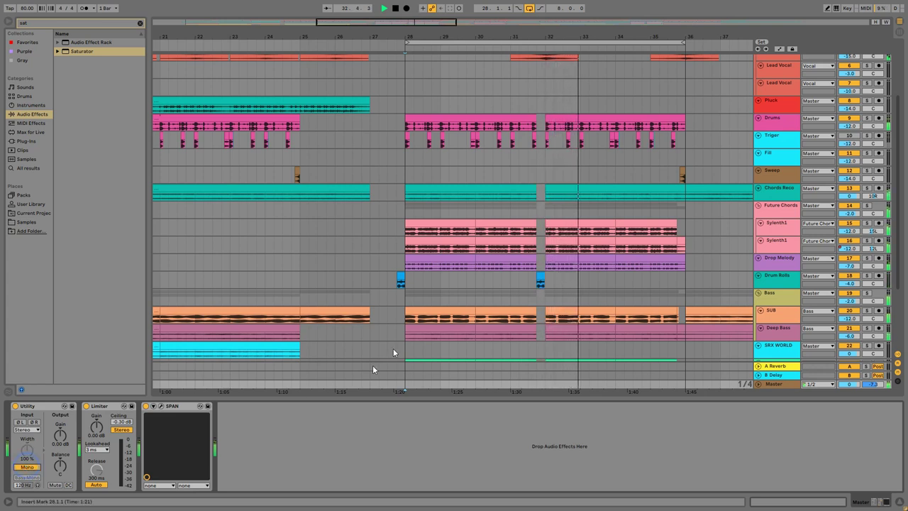
{"action": "double_click", "coordinate": [430, 399]}
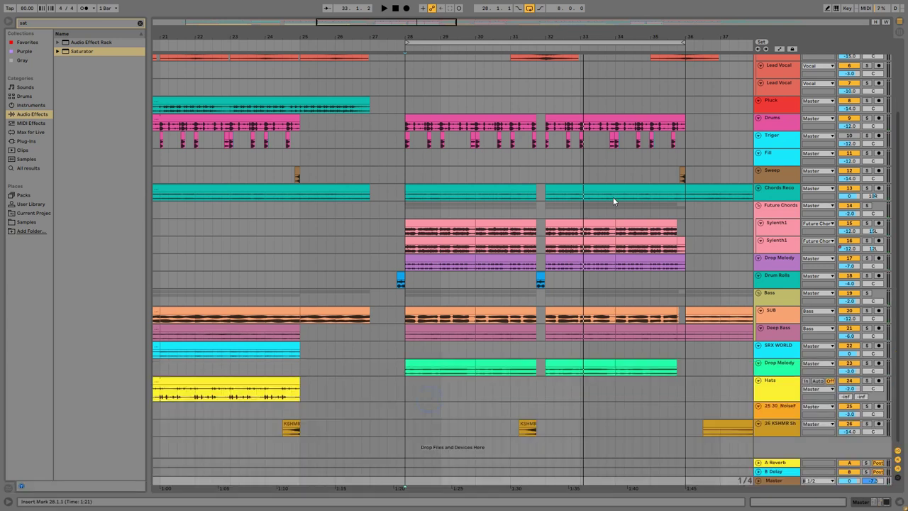
Raise the Drums track volume to -10.0 dB, listen, and settle it at -10.5 dB.
{"action": "left_click", "coordinate": [853, 127]}
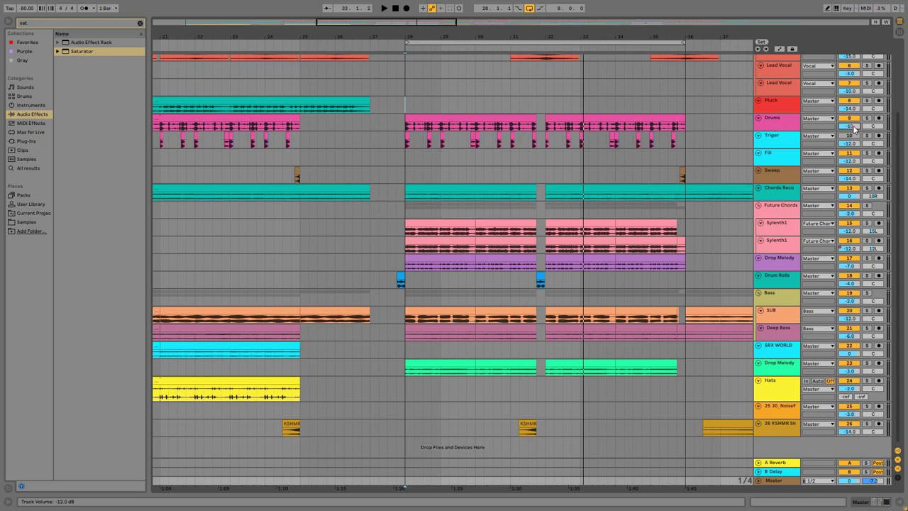
{"action": "key", "text": "space"}
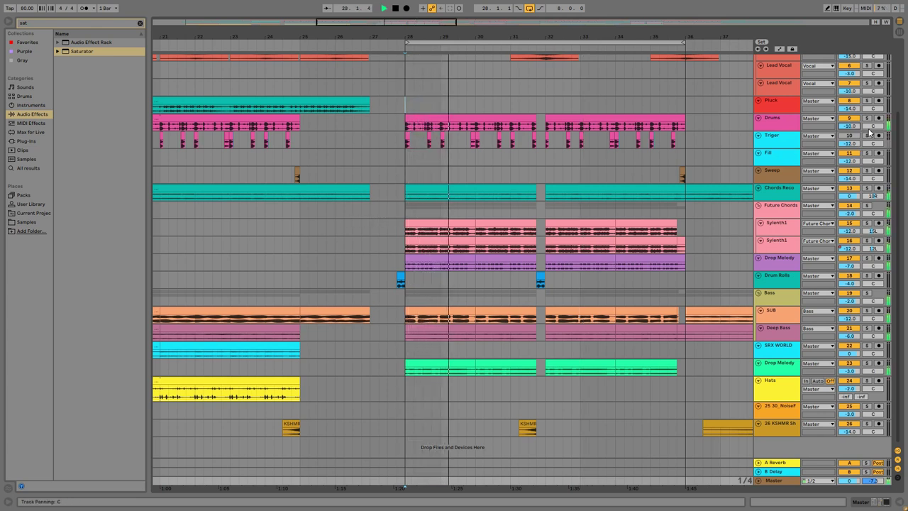
{"action": "key", "text": "space"}
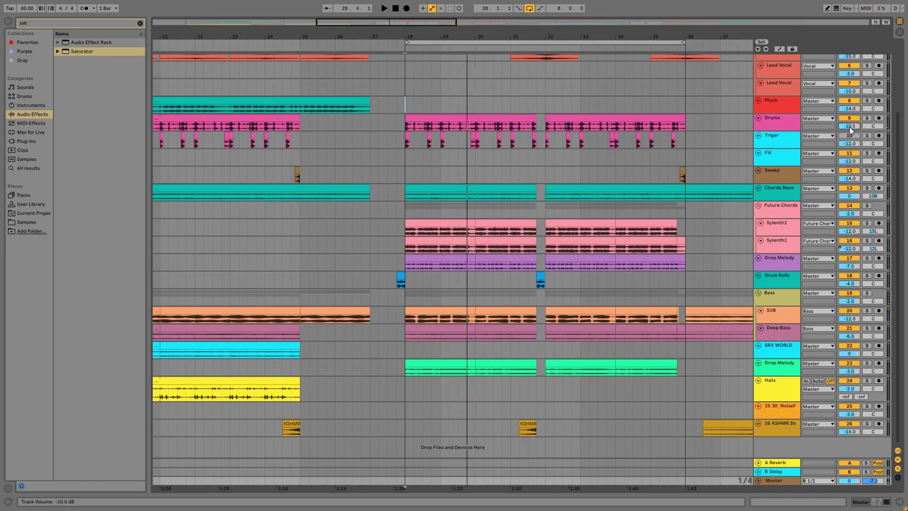
{"action": "key", "text": "space"}
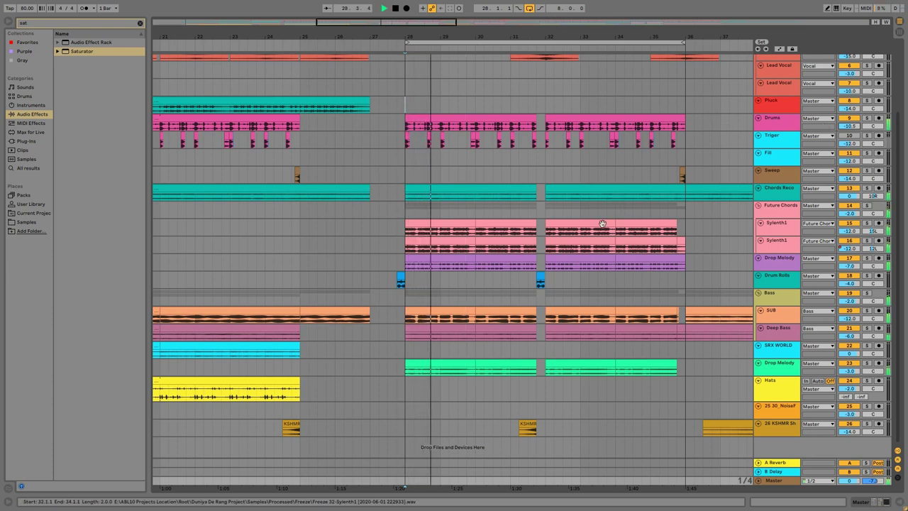
Hide the browser, switch off Mono in the Master's Utility and listen to the full mix in stereo.
{"action": "left_click", "coordinate": [7, 22]}
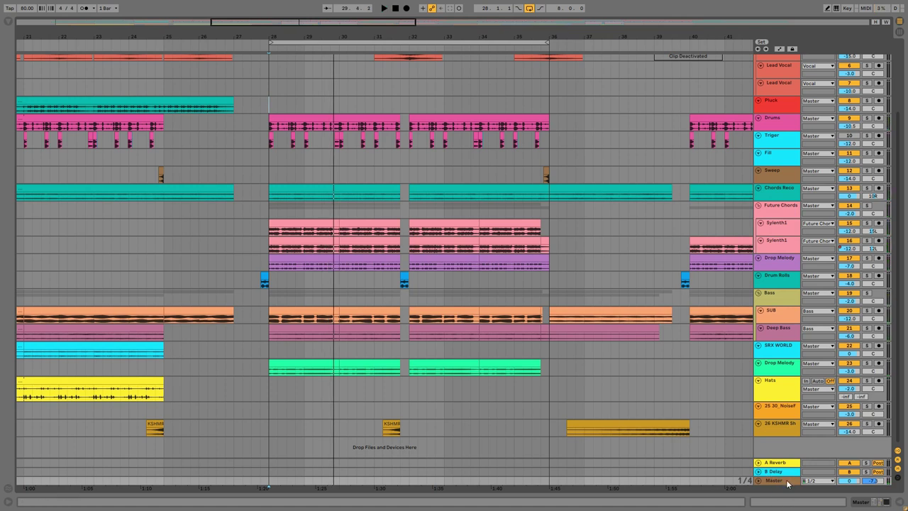
{"action": "left_click", "coordinate": [786, 484]}
{"action": "key", "text": "space"}
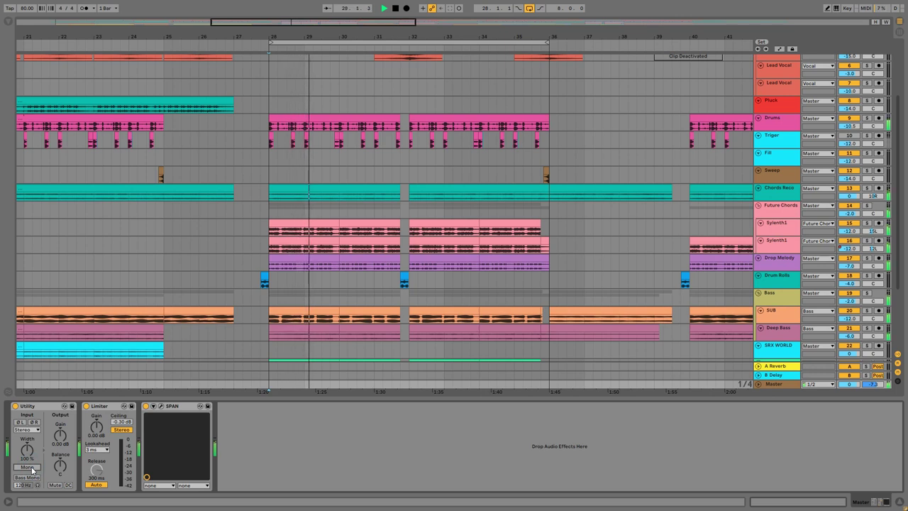
{"action": "key", "text": "space"}
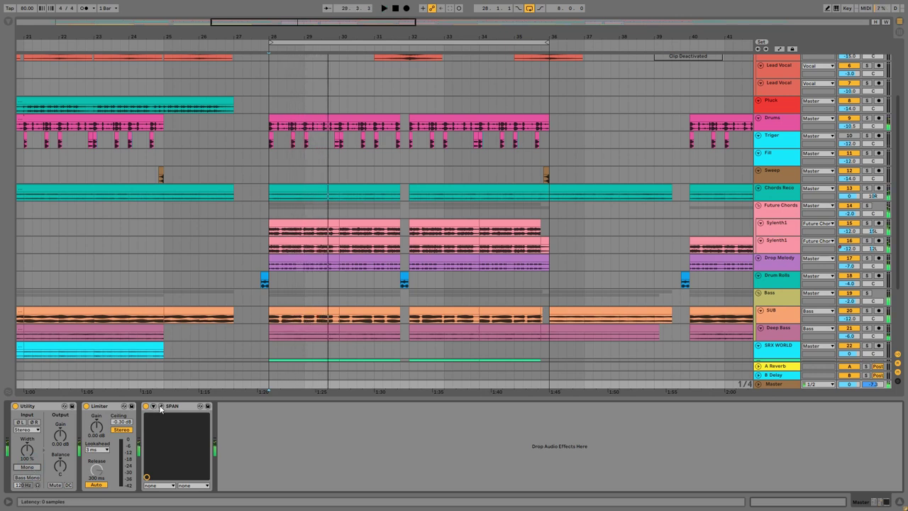
Open the SPAN analyzer on the Master track, enlarge its window and place it over the arrangement.
{"action": "left_click", "coordinate": [158, 406]}
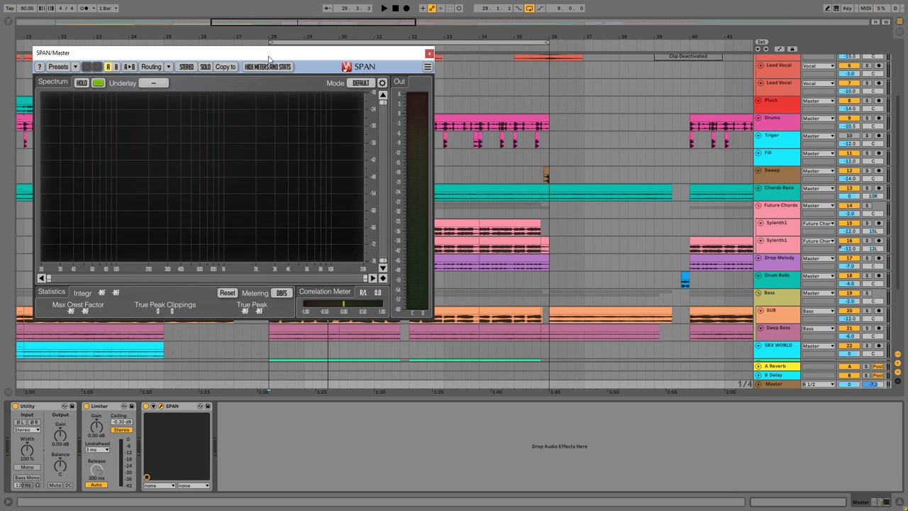
{"action": "left_click_drag", "start_coordinate": [269, 58], "coordinate": [386, 21]}
{"action": "left_click_drag", "start_coordinate": [550, 284], "coordinate": [772, 410]}
{"action": "left_click_drag", "start_coordinate": [457, 16], "coordinate": [383, 39]}
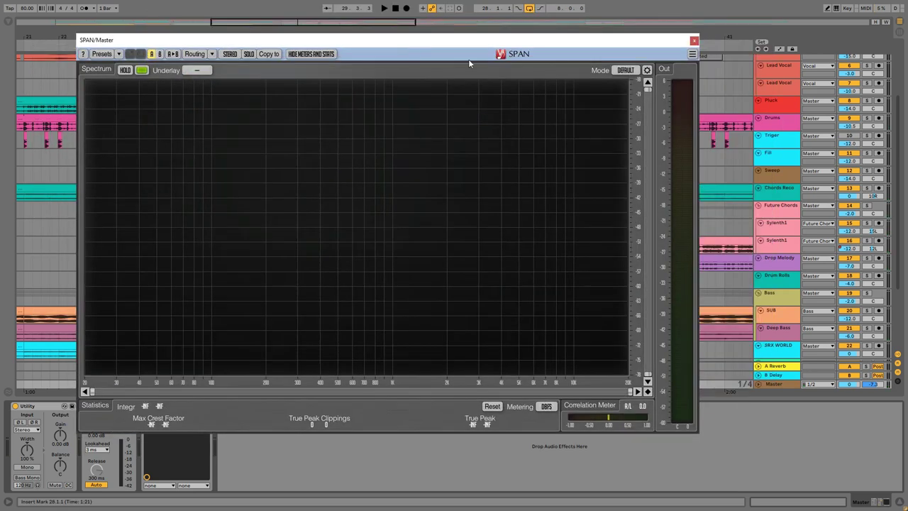
Set SPAN's spectrum Block Size to 4096, examine the mix's spectrum during playback and close the analyzer.
{"action": "left_click", "coordinate": [647, 71]}
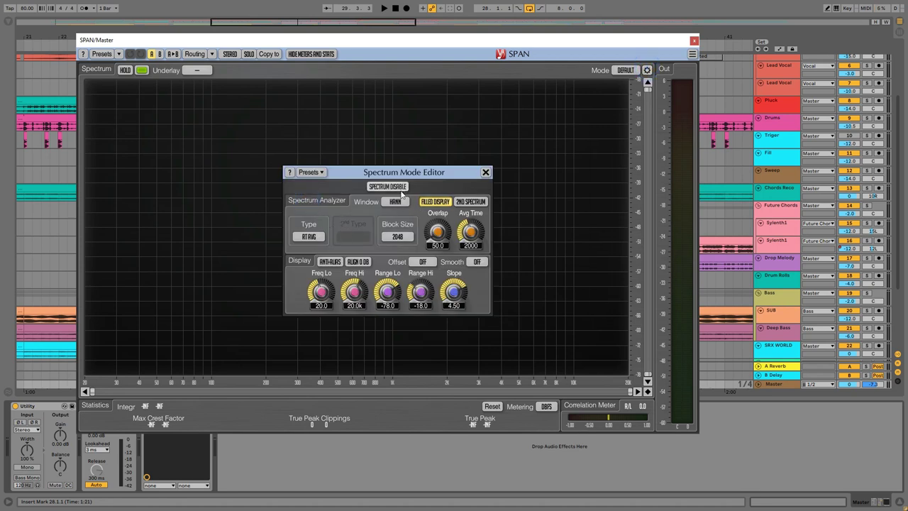
{"action": "left_click", "coordinate": [398, 237]}
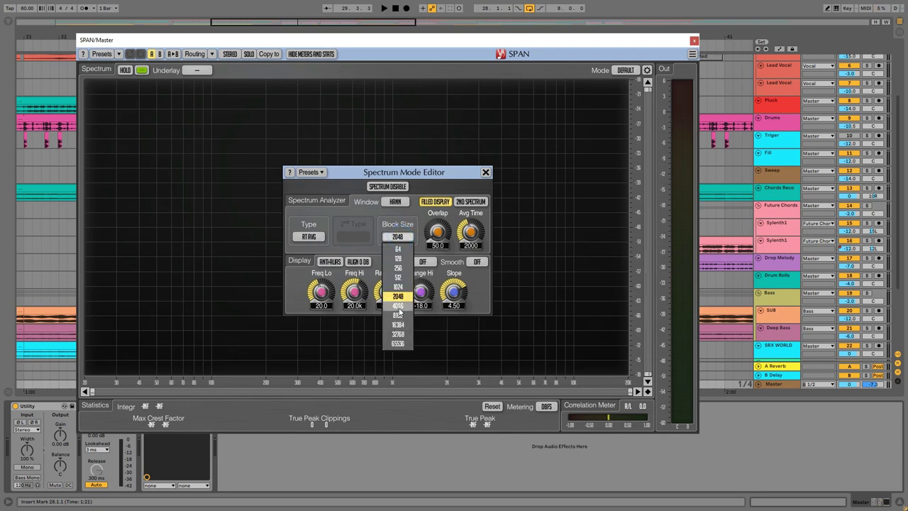
{"action": "left_click", "coordinate": [398, 306]}
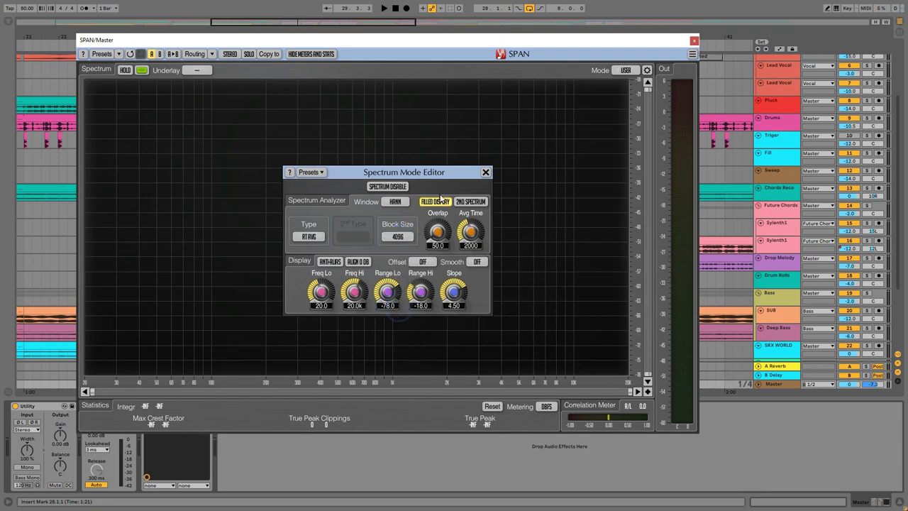
{"action": "left_click", "coordinate": [485, 173]}
{"action": "key", "text": "space"}
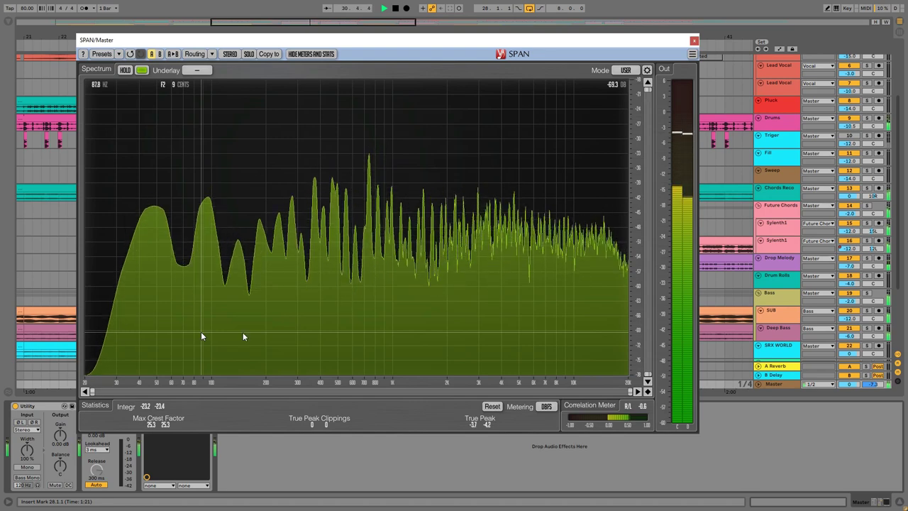
{"action": "left_click", "coordinate": [694, 40]}
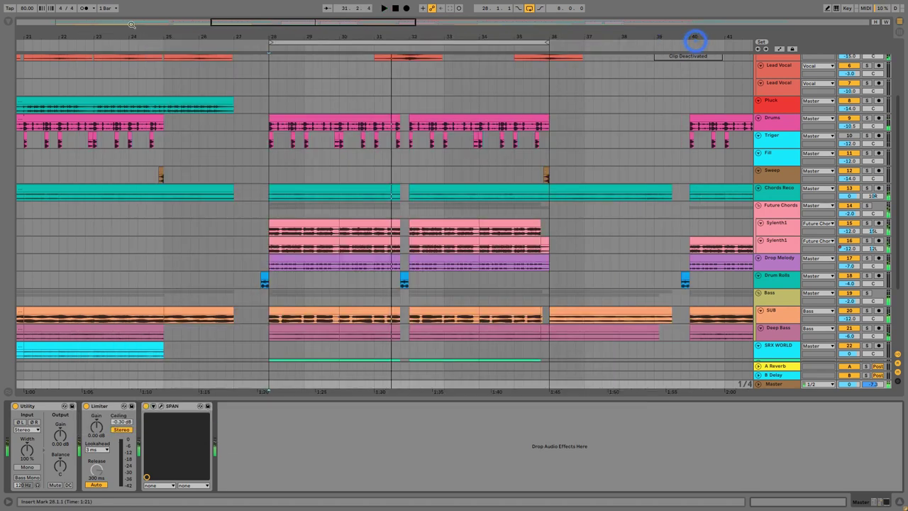
Bring back the browser, find EQ Eight and add it after SPAN on the Master track.
{"action": "left_click", "coordinate": [8, 24]}
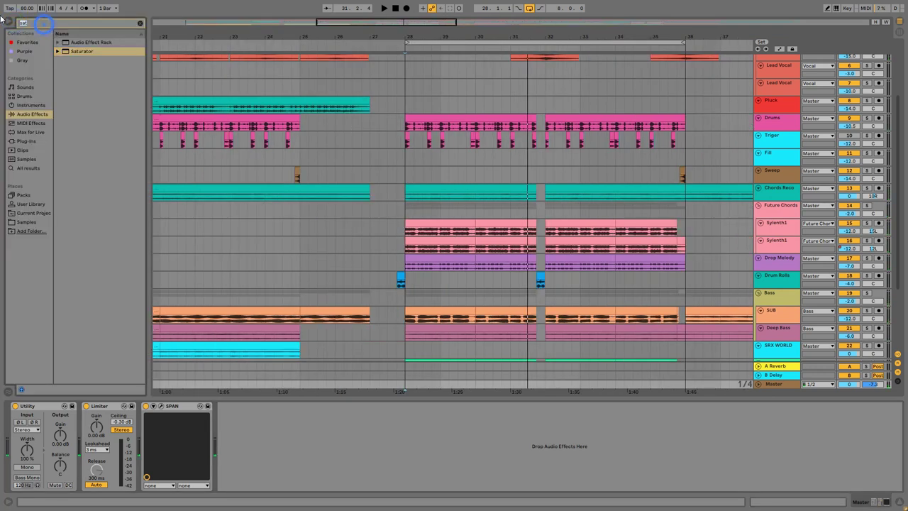
{"action": "type", "text": "eq"}
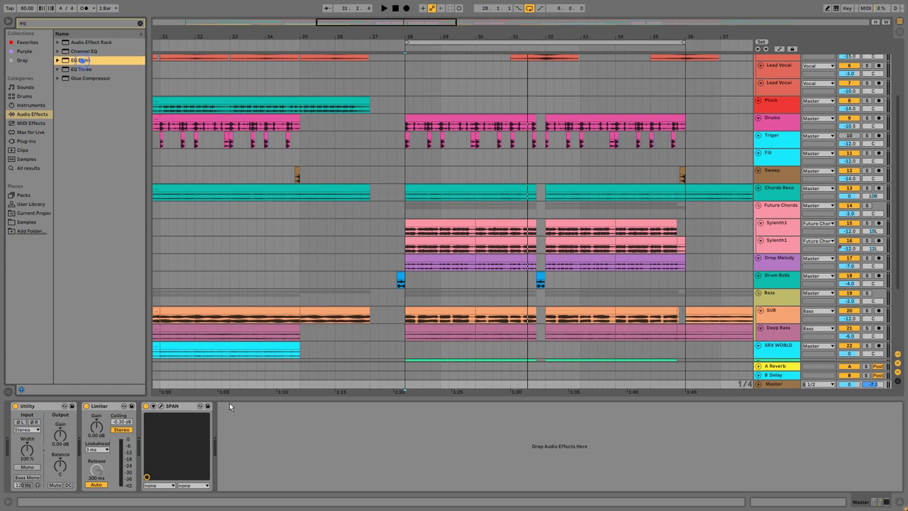
{"action": "left_click_drag", "start_coordinate": [276, 437], "coordinate": [280, 441]}
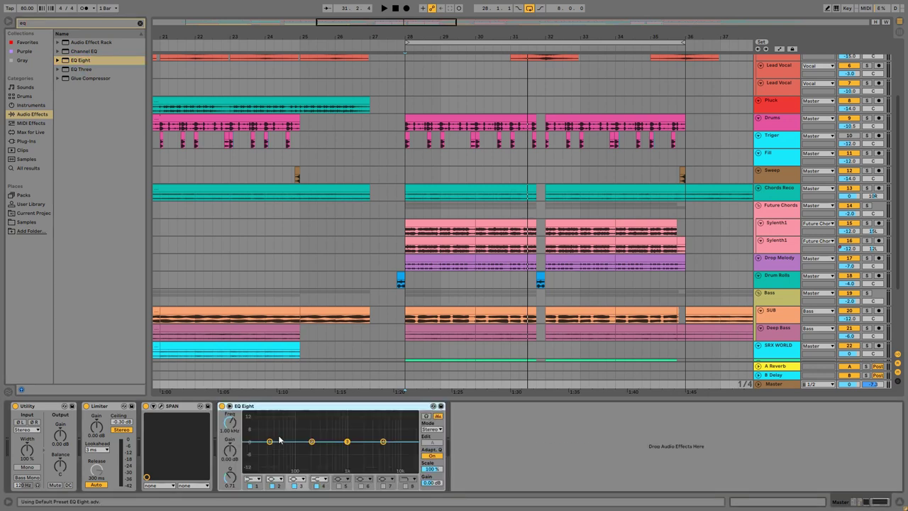
Enable band 8 as a high cut in the Master's EQ Eight and set it to 11.6 kHz during playback.
{"action": "left_click", "coordinate": [406, 486]}
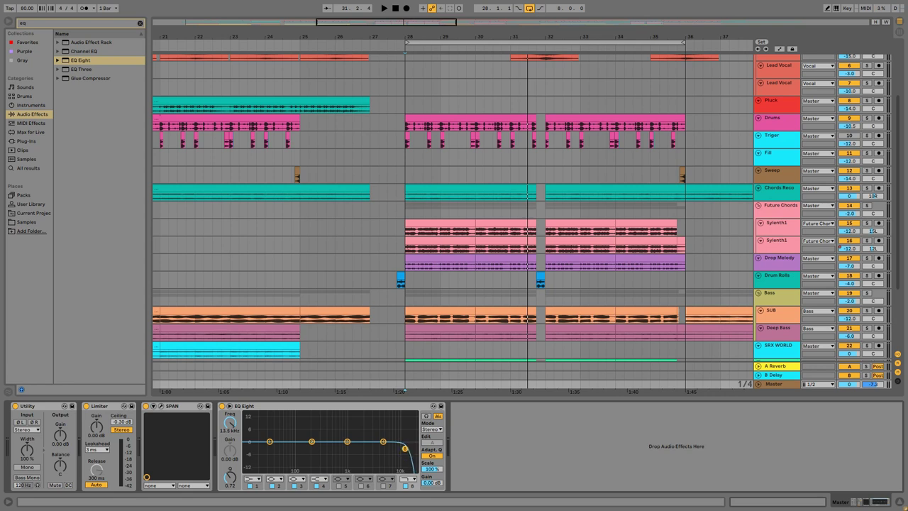
{"action": "key", "text": "space"}
{"action": "left_click_drag", "start_coordinate": [405, 449], "coordinate": [402, 448]}
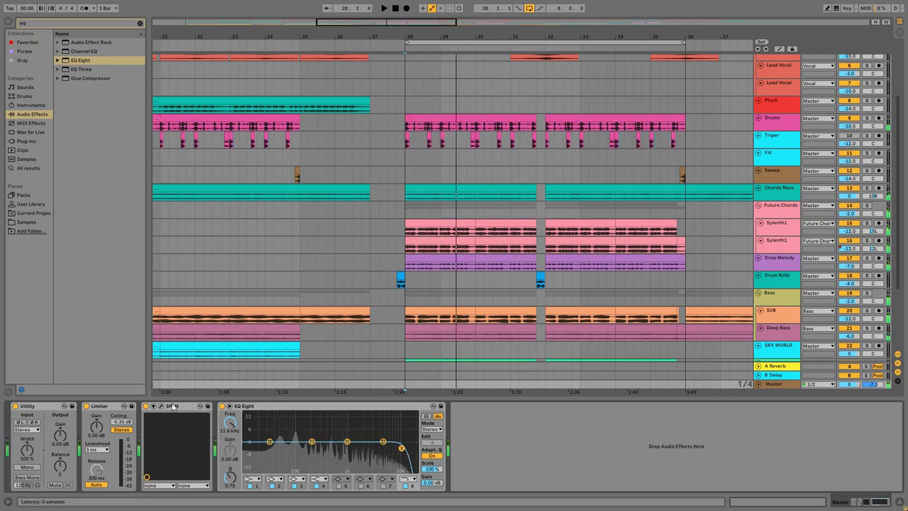
{"action": "left_click", "coordinate": [171, 406]}
{"action": "key", "text": "space"}
{"action": "left_click_drag", "start_coordinate": [517, 417], "coordinate": [517, 417]}
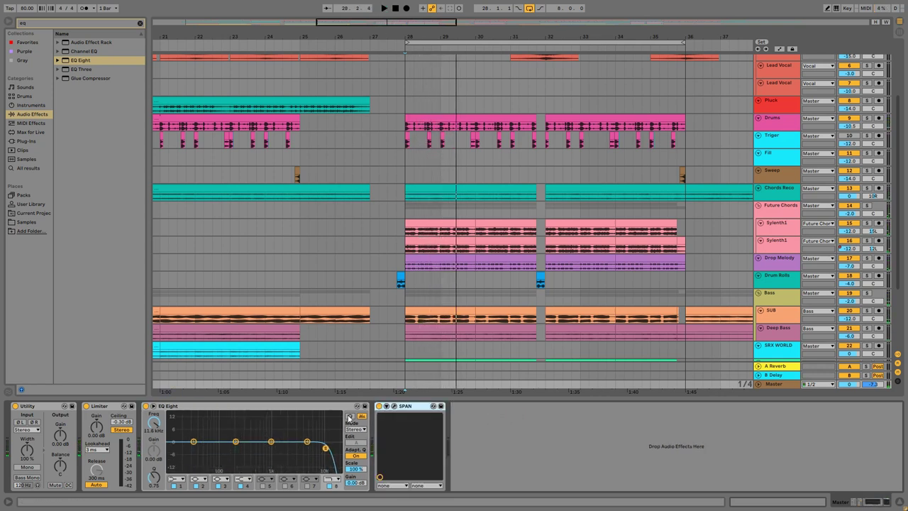
Open SPAN, position its window over the arrangement, examine the high-cut mix's spectrum during playback and close the analyzer.
{"action": "left_click", "coordinate": [392, 406]}
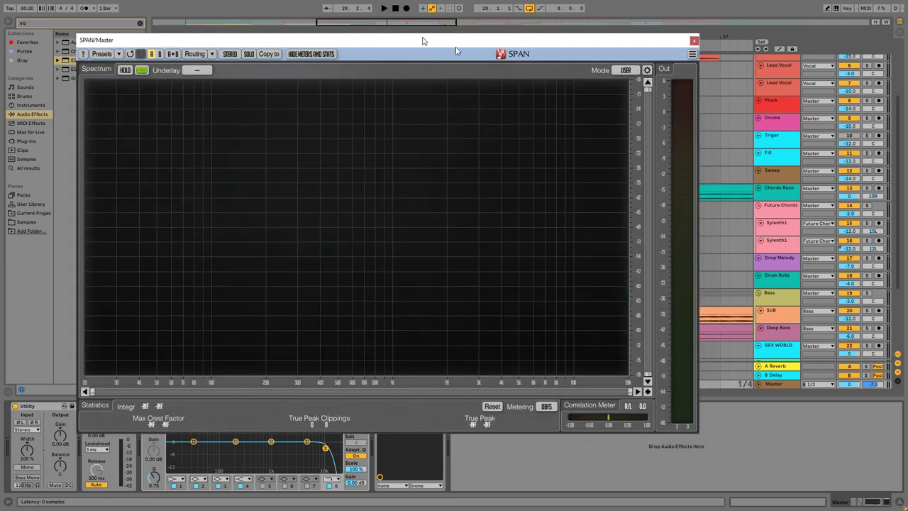
{"action": "left_click_drag", "start_coordinate": [379, 47], "coordinate": [432, 26]}
{"action": "key", "text": "space"}
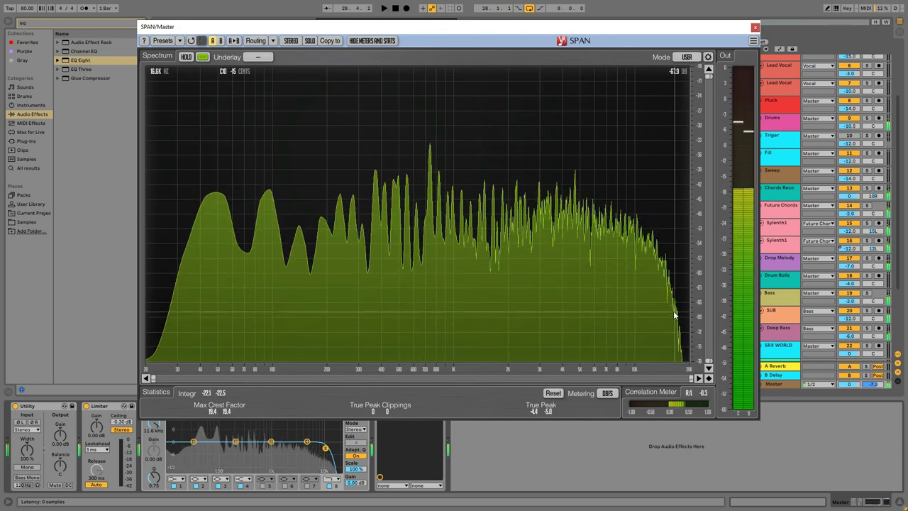
{"action": "key", "text": "space"}
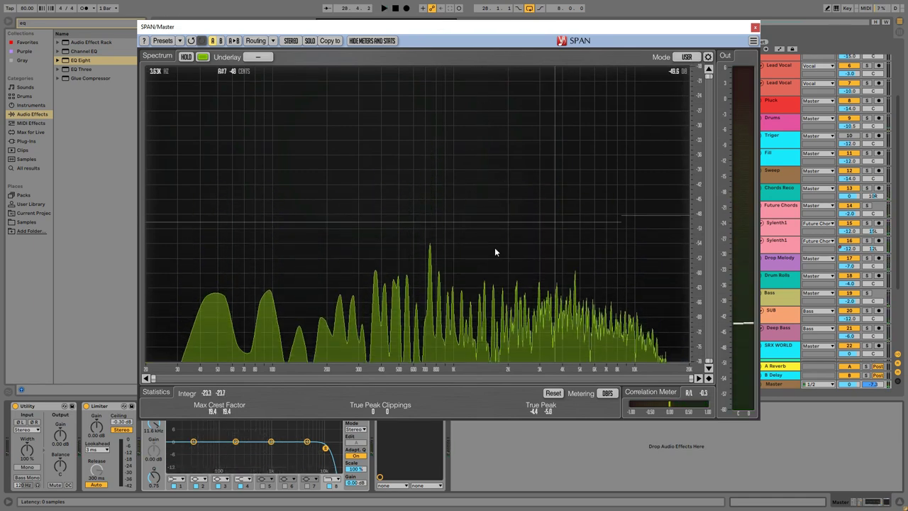
{"action": "key", "text": "space"}
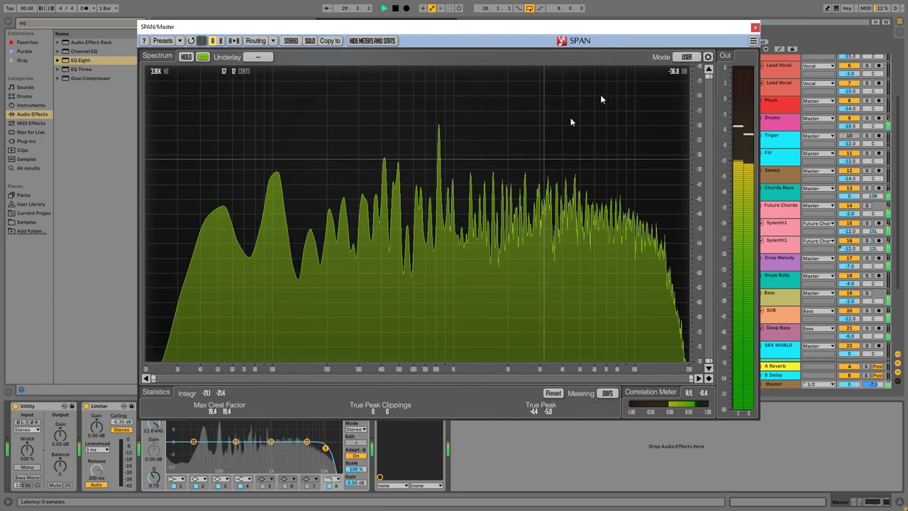
{"action": "key", "text": "space"}
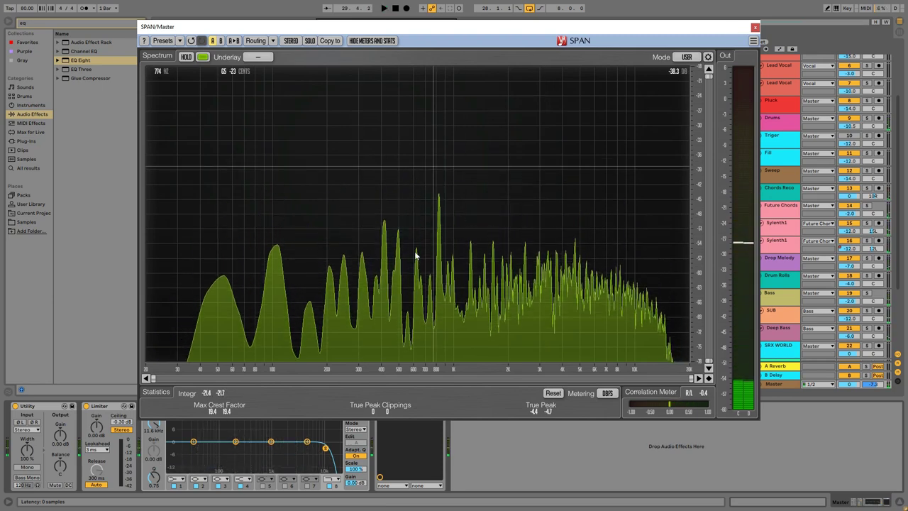
{"action": "left_click", "coordinate": [756, 27]}
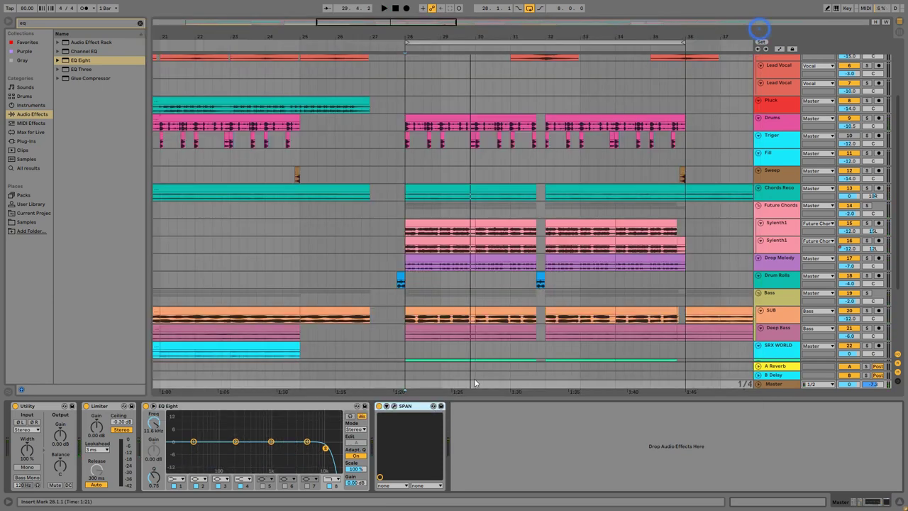
Hide the device view and the browser, solo the Drums track and listen to it.
{"action": "left_click", "coordinate": [475, 398]}
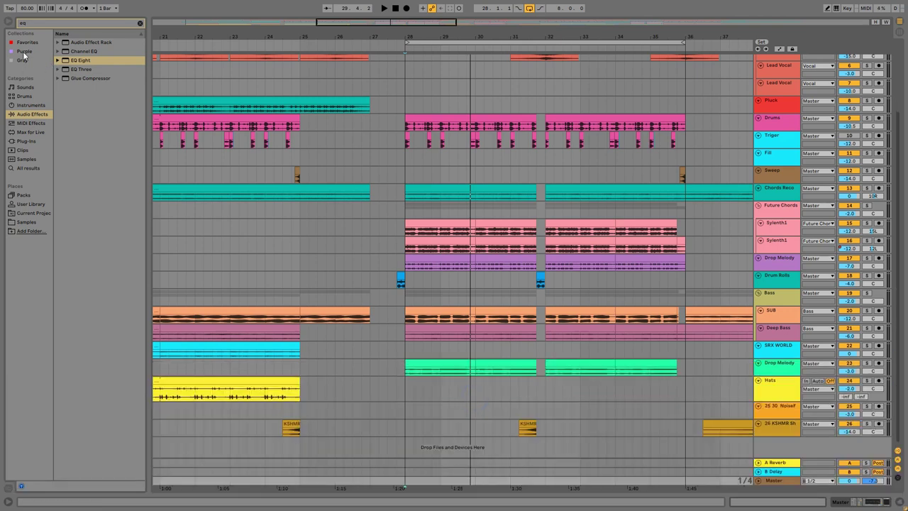
{"action": "left_click", "coordinate": [10, 23]}
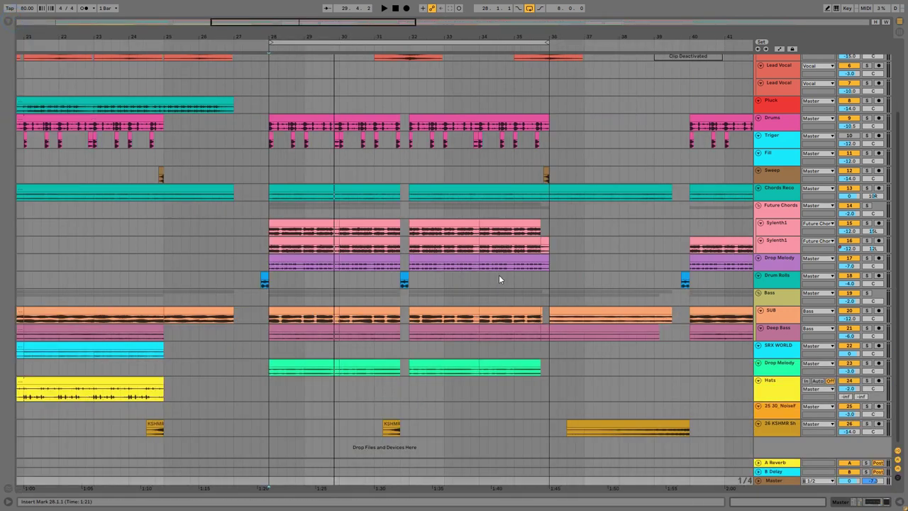
{"action": "left_click", "coordinate": [867, 119]}
{"action": "key", "text": "space"}
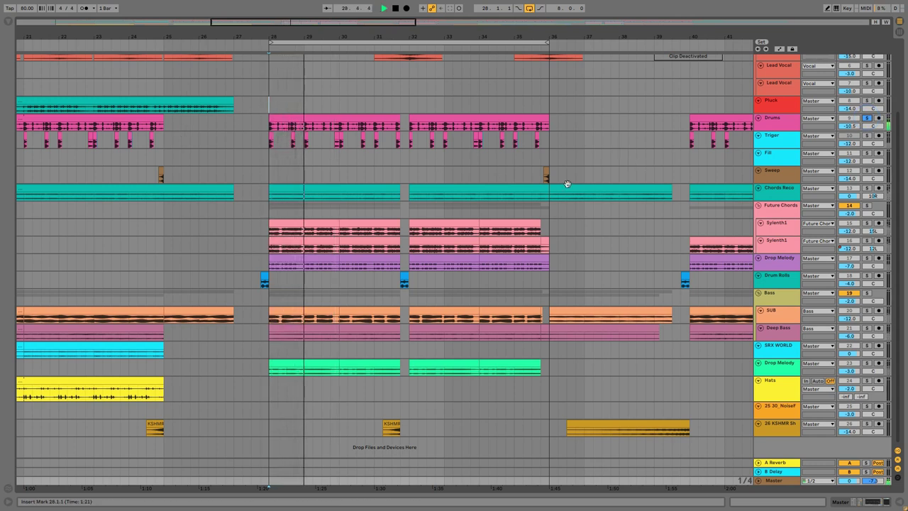
{"action": "key", "text": "space"}
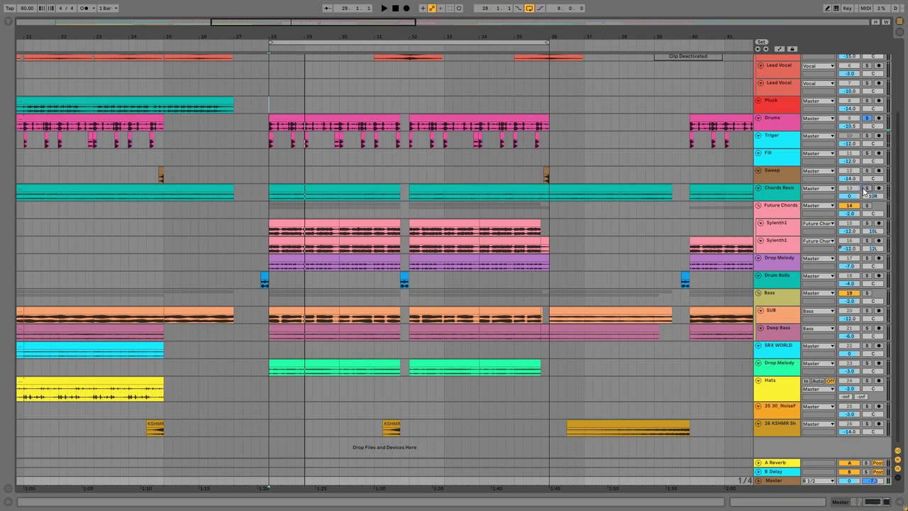
Solo the Chords Recording track alongside the drums, bring back the browser and add EQ Eight to it.
{"action": "double_click", "coordinate": [785, 197]}
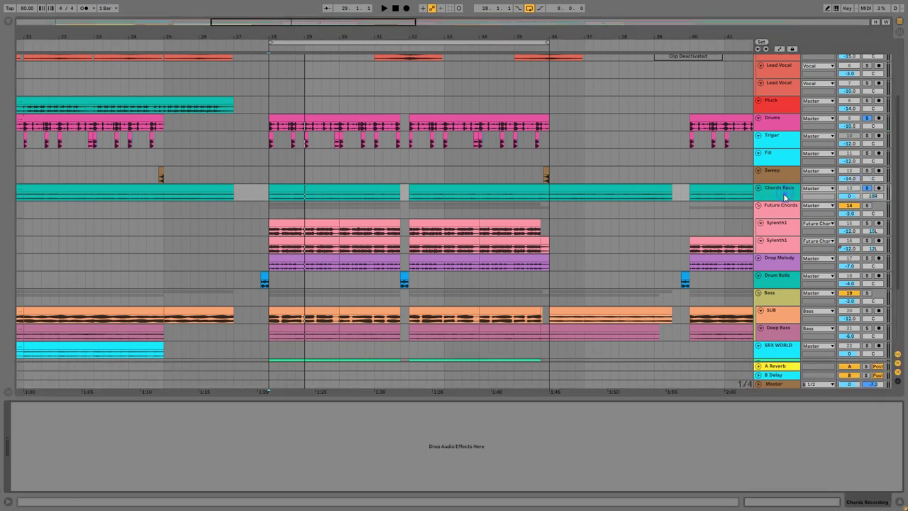
{"action": "left_click", "coordinate": [9, 23]}
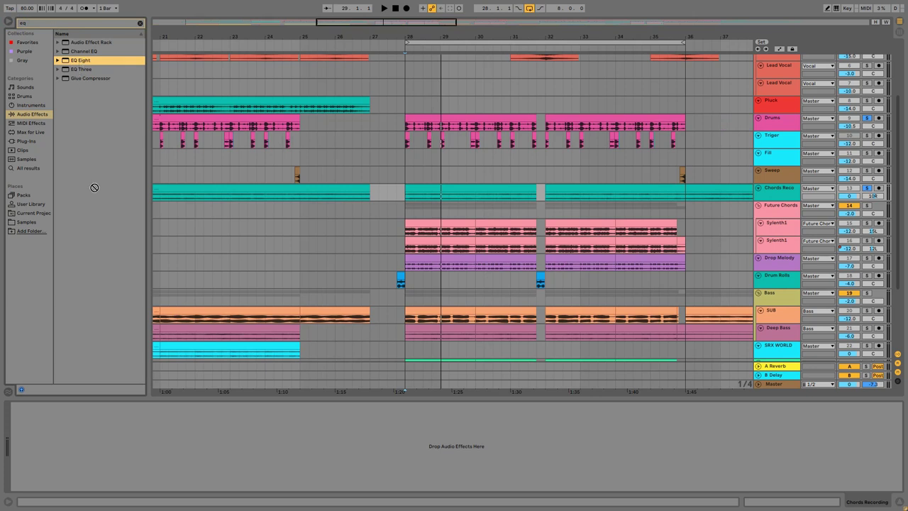
{"action": "left_click_drag", "start_coordinate": [105, 423], "coordinate": [97, 428]}
Make band 1 of the Chords Recording EQ Eight a low cut and raise it to 113 Hz during playback.
{"action": "key", "text": "space"}
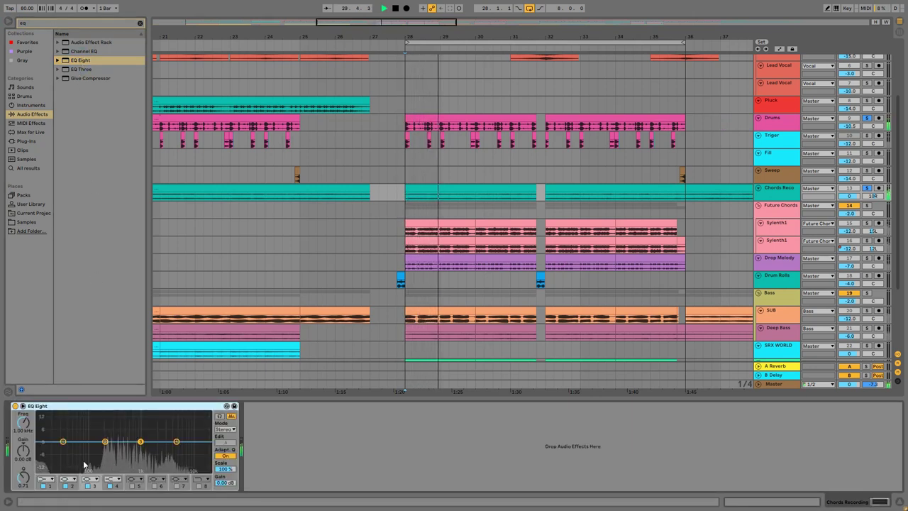
{"action": "left_click", "coordinate": [45, 482]}
{"action": "left_click", "coordinate": [47, 428]}
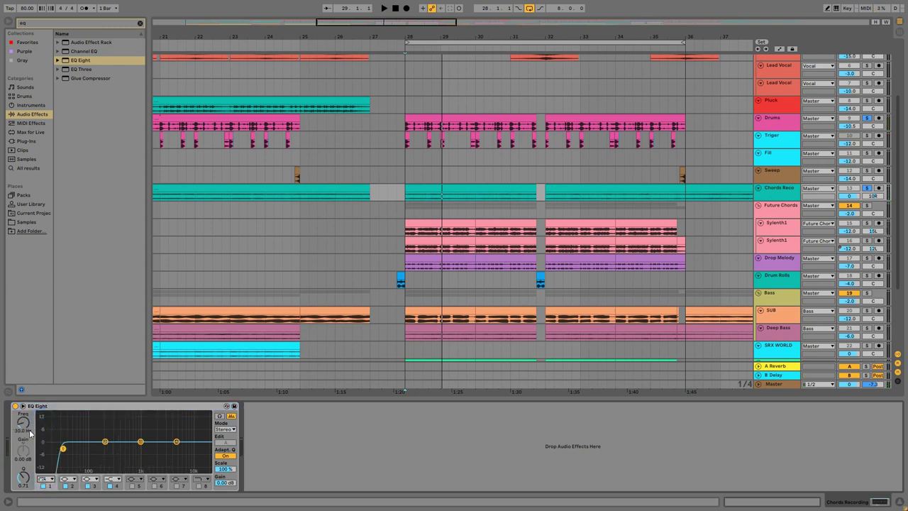
{"action": "key", "text": "space"}
{"action": "left_click_drag", "start_coordinate": [23, 422], "coordinate": [24, 419]}
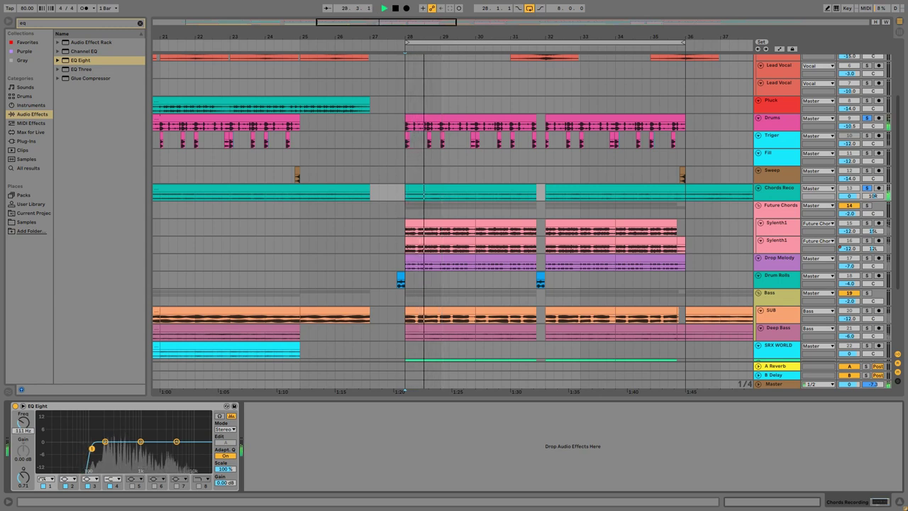
Boost band 3 of the chords' EQ by 0.62 dB at 2.02 kHz and raise the low cut to 135 Hz.
{"action": "left_click_drag", "start_coordinate": [141, 442], "coordinate": [156, 439]}
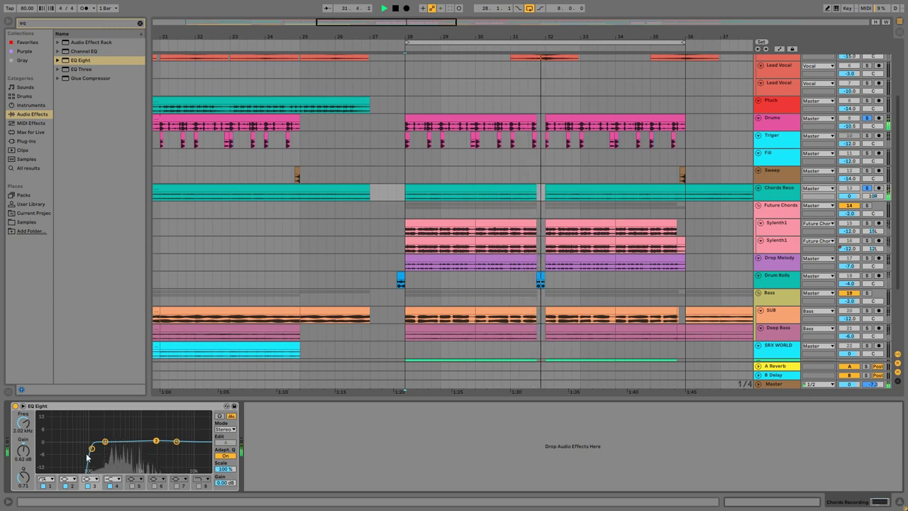
{"action": "left_click_drag", "start_coordinate": [92, 448], "coordinate": [97, 449]}
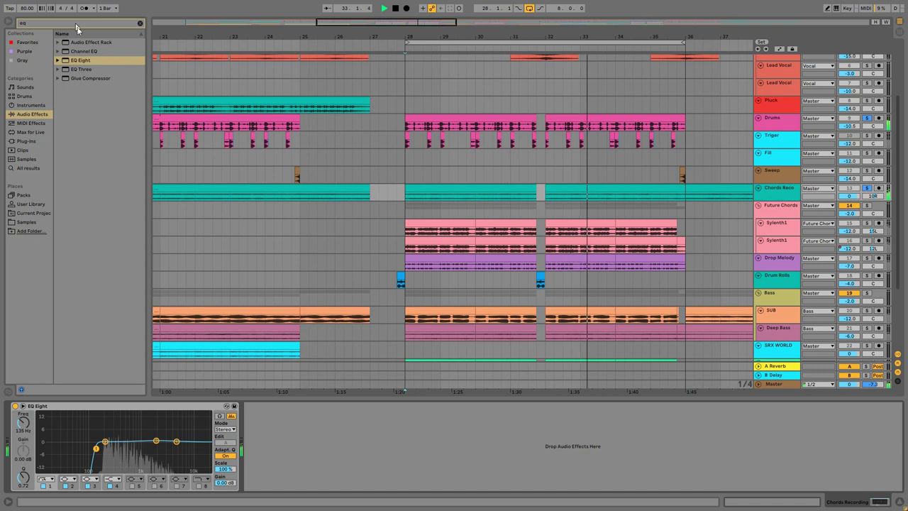
{"action": "key", "text": "space"}
Find Compressor, add it after EQ Eight on Chords Recording, and show its sidechain section and activity display.
{"action": "left_click", "coordinate": [35, 24]}
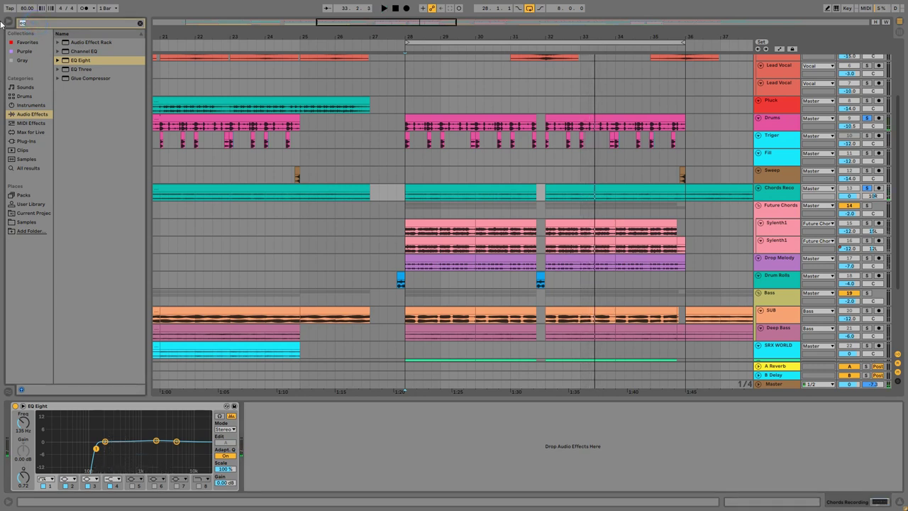
{"action": "type", "text": "compr"}
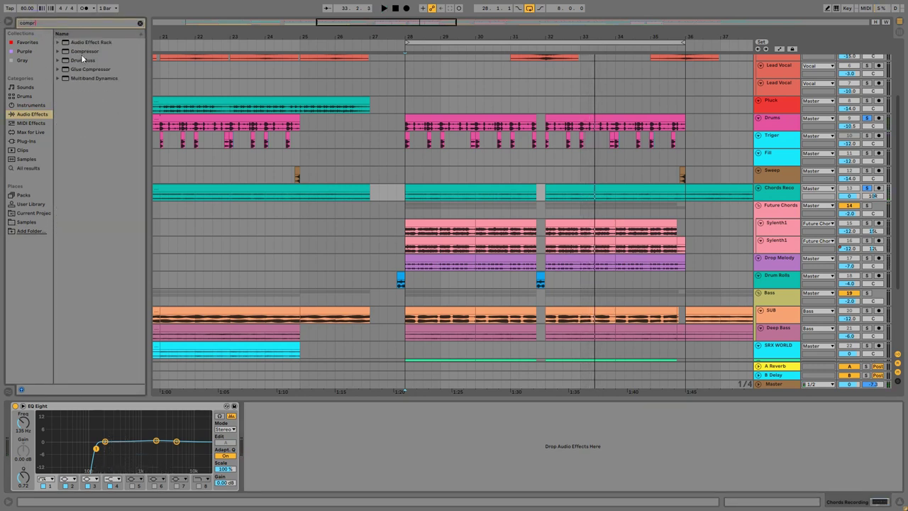
{"action": "double_click", "coordinate": [82, 51]}
{"action": "key", "text": "space"}
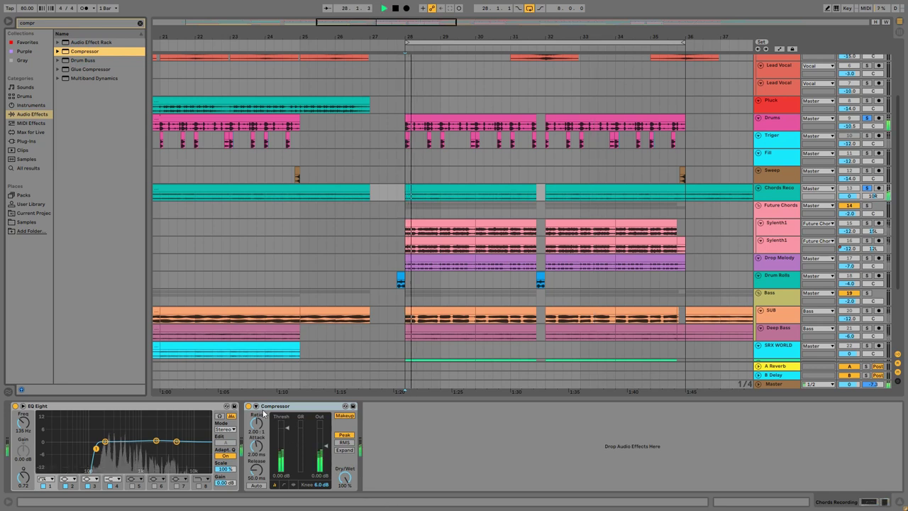
{"action": "left_click", "coordinate": [256, 406]}
{"action": "left_click", "coordinate": [374, 485]}
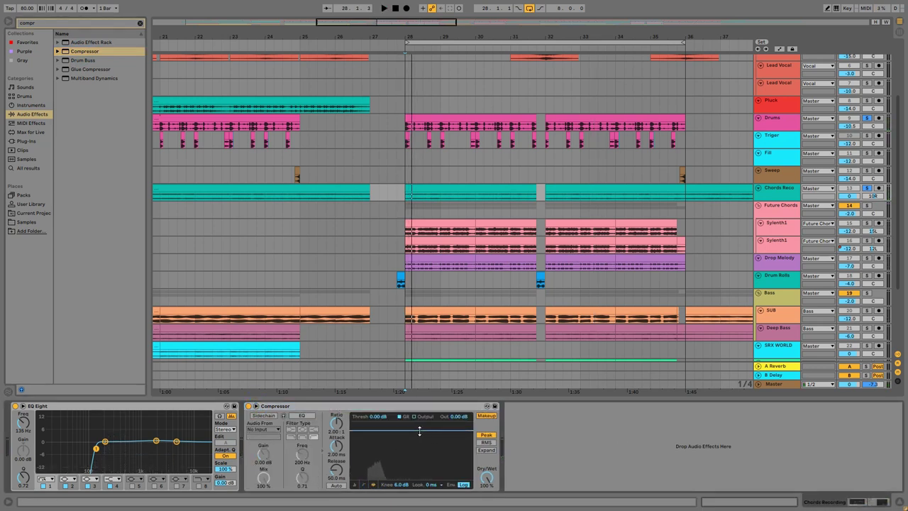
Turn off the Compressor's Makeup and lower its threshold to -25.5 dB during playback.
{"action": "key", "text": "space"}
{"action": "left_click_drag", "start_coordinate": [408, 436], "coordinate": [408, 453]}
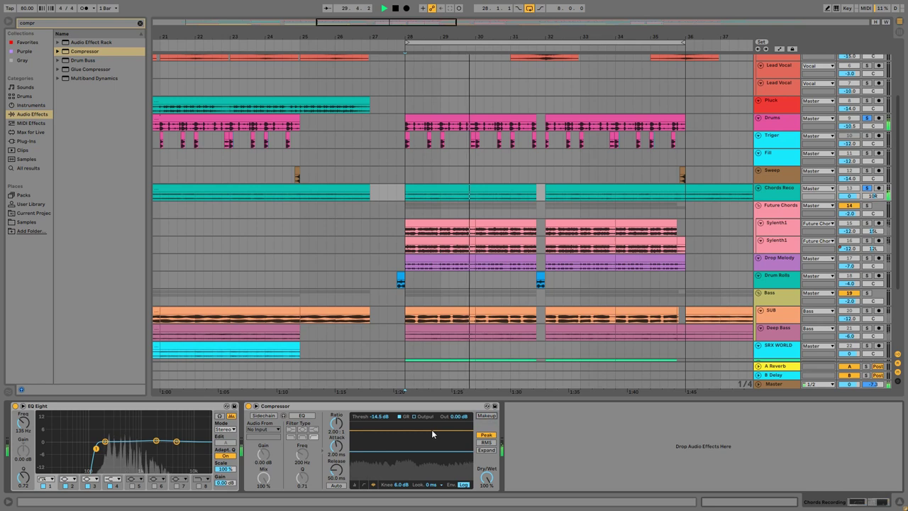
{"action": "left_click_drag", "start_coordinate": [418, 441], "coordinate": [420, 453]}
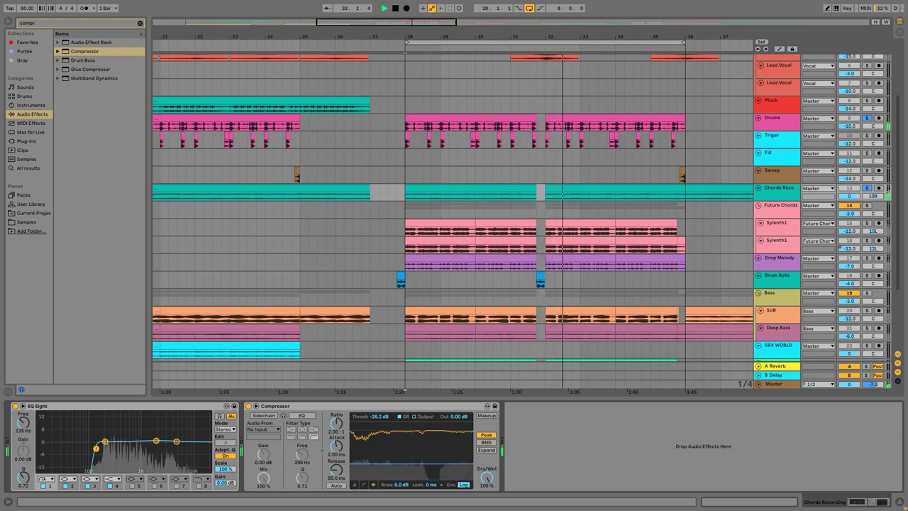
{"action": "left_click_drag", "start_coordinate": [420, 464], "coordinate": [419, 463]}
{"action": "key", "text": "space"}
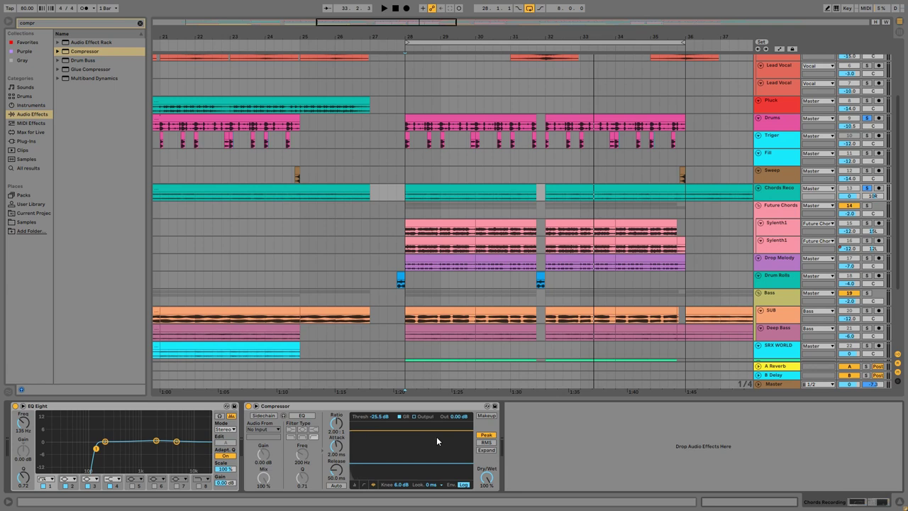
Enable the Compressor's Sidechain with the Triger track as its source, inspect that track and return to Chords Recording.
{"action": "left_click", "coordinate": [268, 430]}
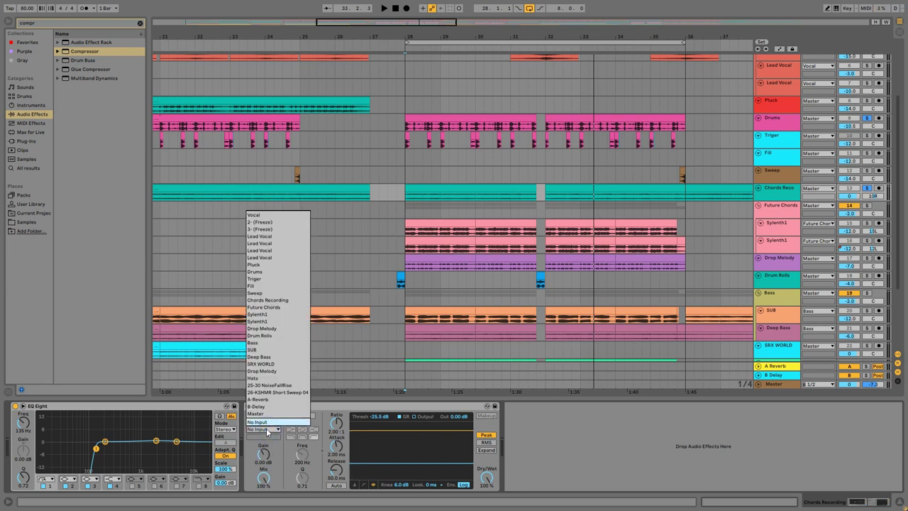
{"action": "left_click", "coordinate": [271, 281]}
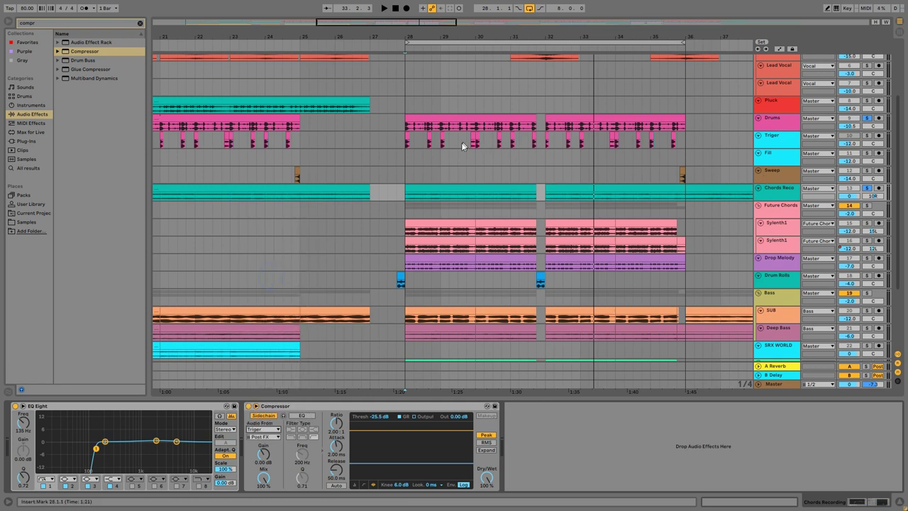
{"action": "left_click", "coordinate": [406, 147]}
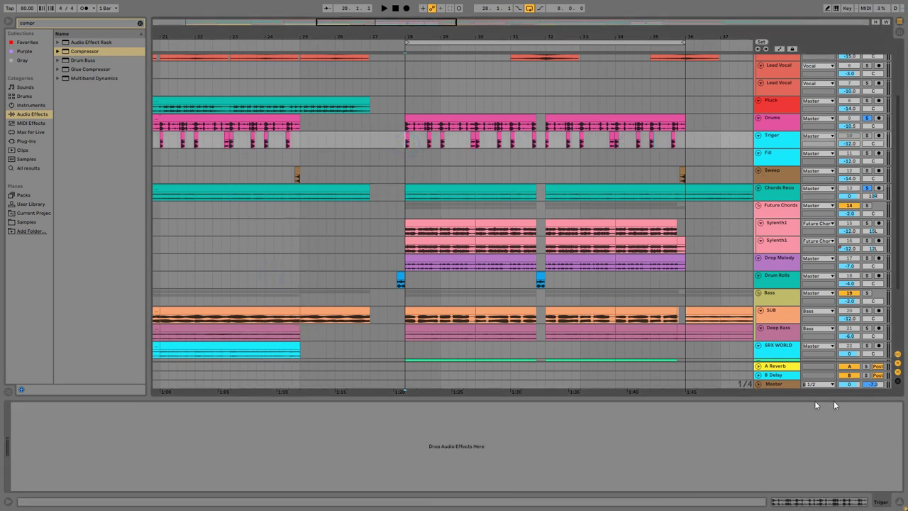
{"action": "left_click", "coordinate": [792, 200]}
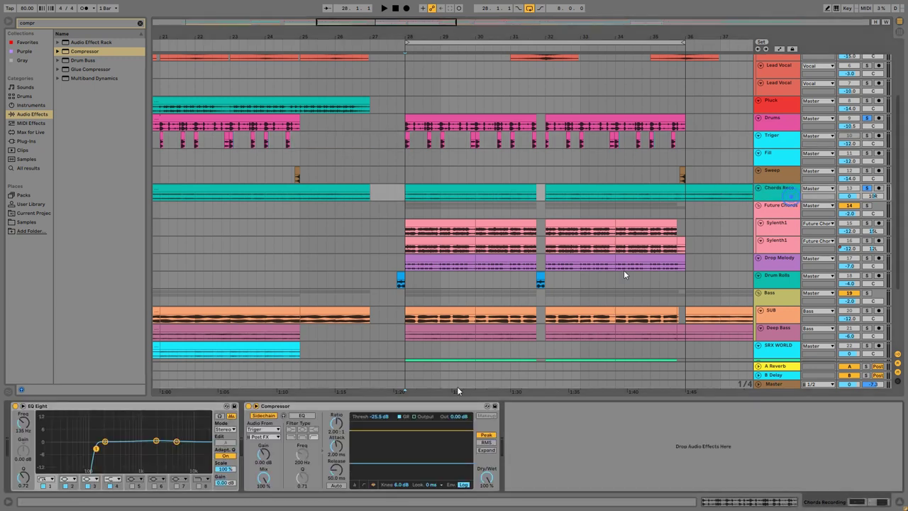
Switch the Compressor to its compact meter display, set the threshold to about -18 dB and listen to the ducking.
{"action": "left_click", "coordinate": [357, 484]}
{"action": "key", "text": "space"}
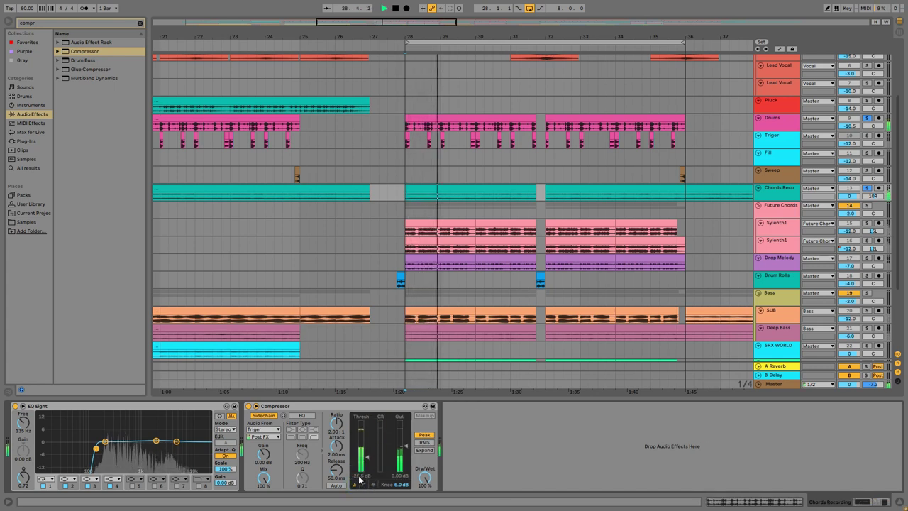
{"action": "left_click", "coordinate": [357, 479]}
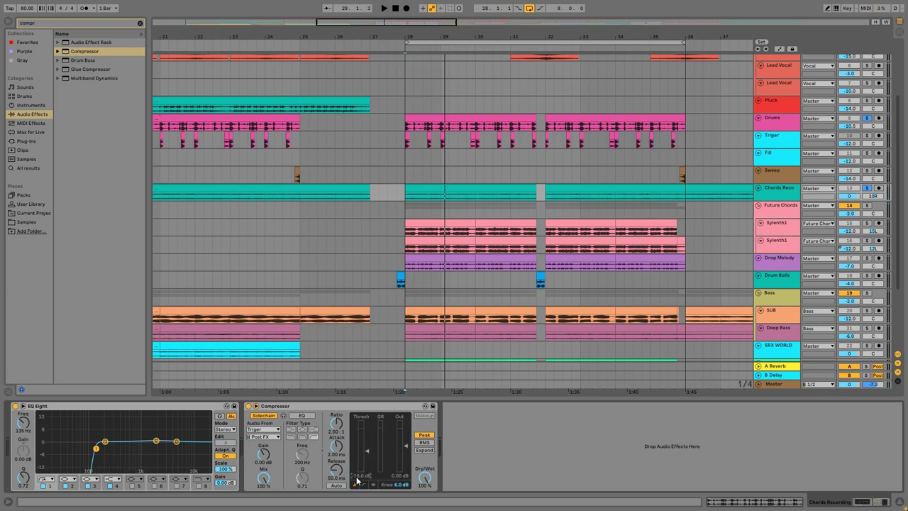
{"action": "key", "text": "space"}
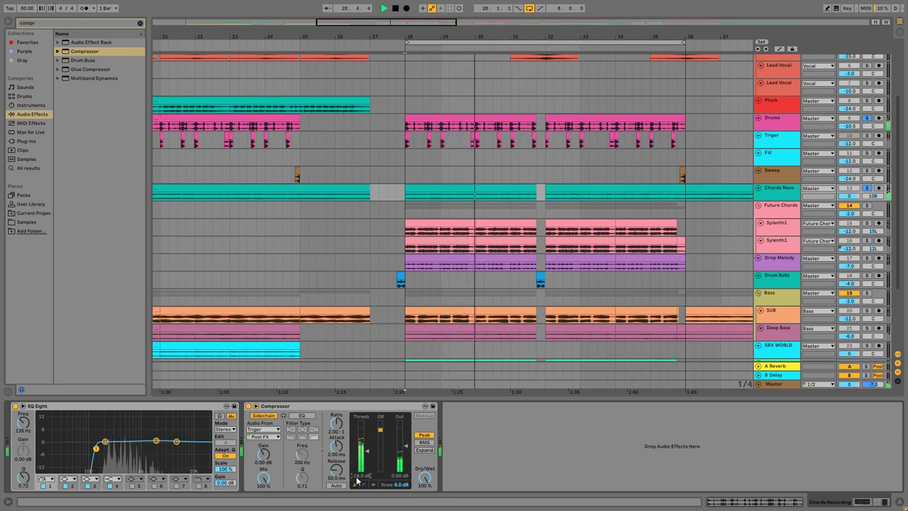
{"action": "key", "text": "space"}
Hide the device view, unsolo Chords Recording and solo the Future Chords group alongside the drums.
{"action": "left_click", "coordinate": [465, 400]}
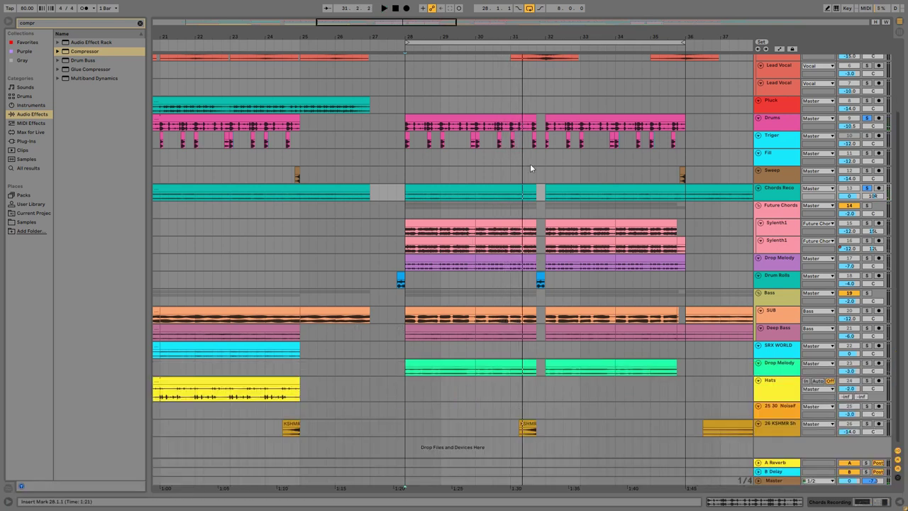
{"action": "scroll", "coordinate": [329, 209], "scroll_direction": "right", "scroll_amount": 3}
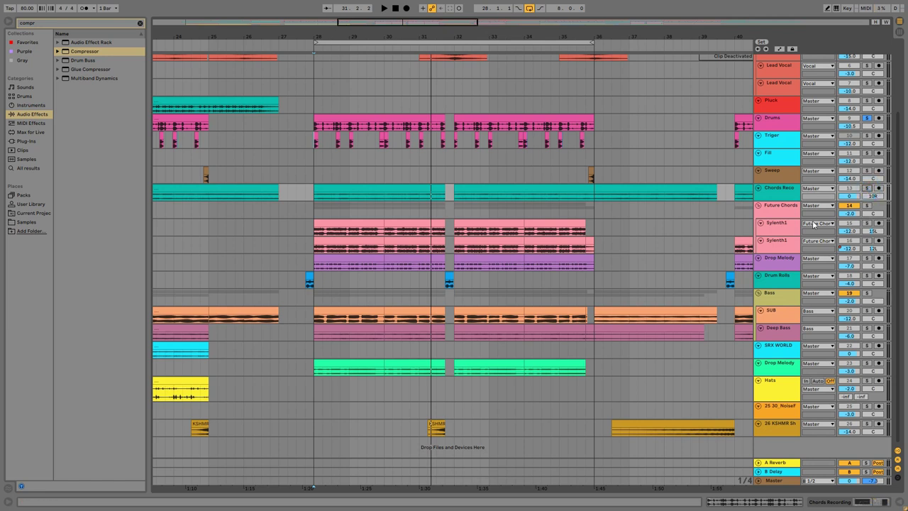
{"action": "left_click", "coordinate": [866, 206]}
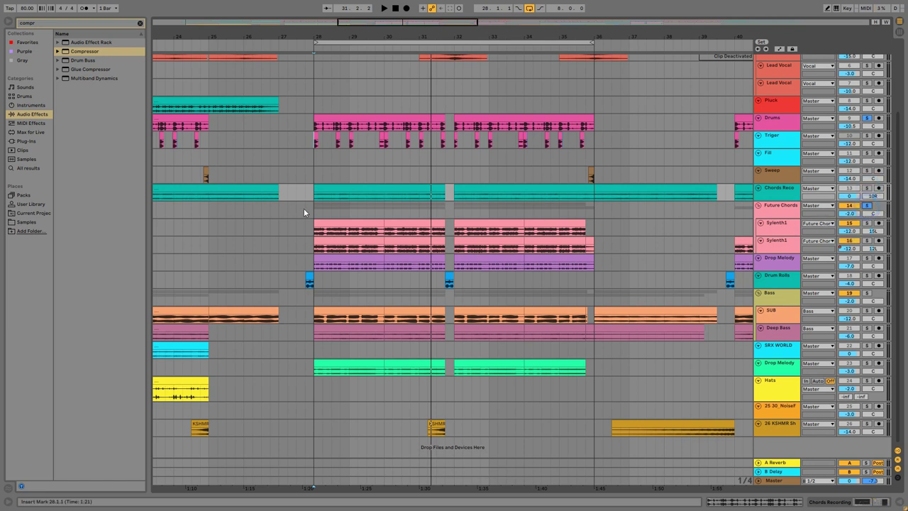
Lower the Future Chords group's volume to -3.5 dB while listening to it with the drums.
{"action": "key", "text": "space"}
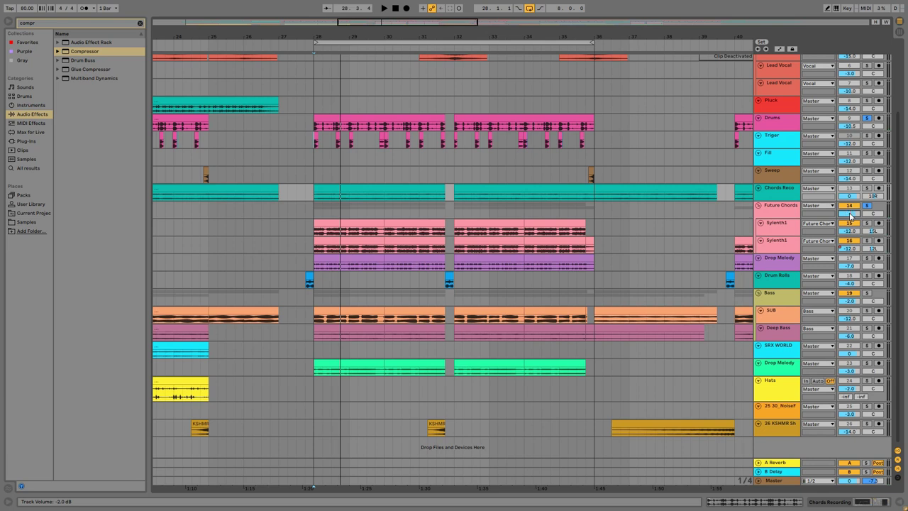
{"action": "key", "text": "space"}
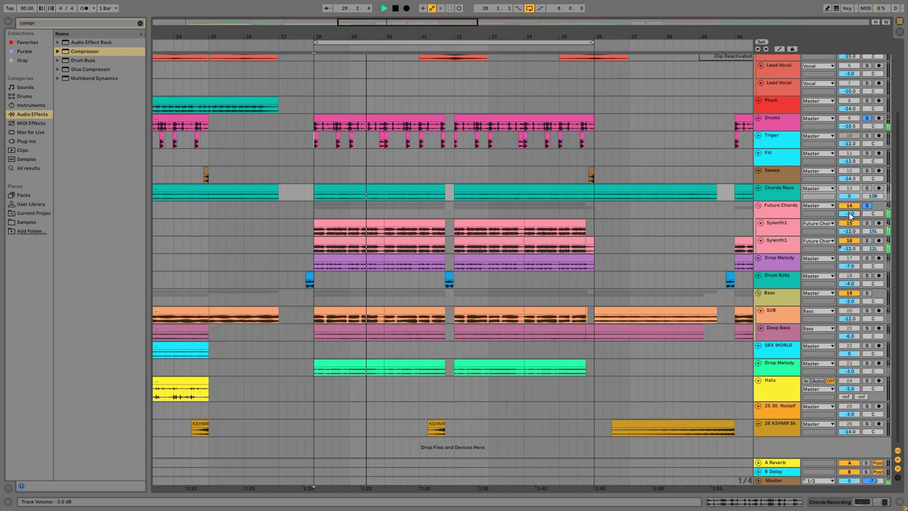
{"action": "scroll", "coordinate": [850, 214], "scroll_direction": "down", "scroll_amount": 1}
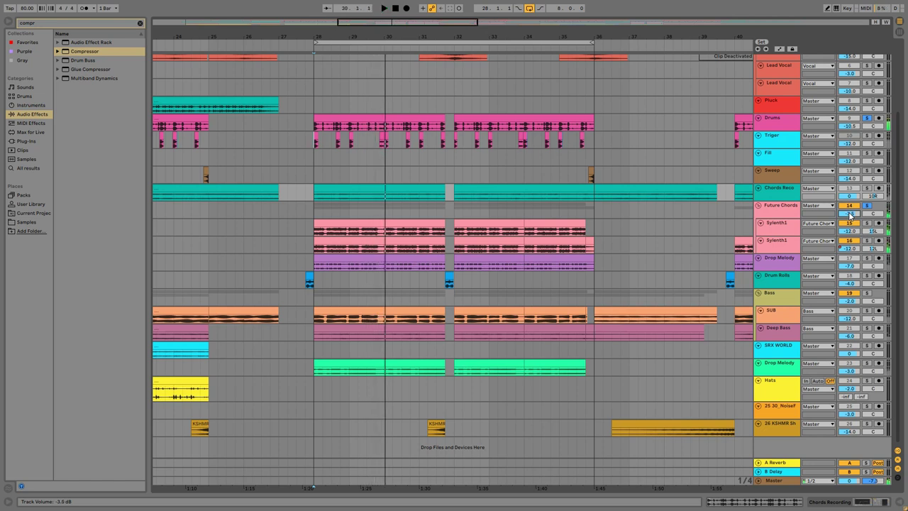
Delete the disabled device after the Future Chords group's Compressor and add an EQ Eight in its place.
{"action": "left_click", "coordinate": [777, 208]}
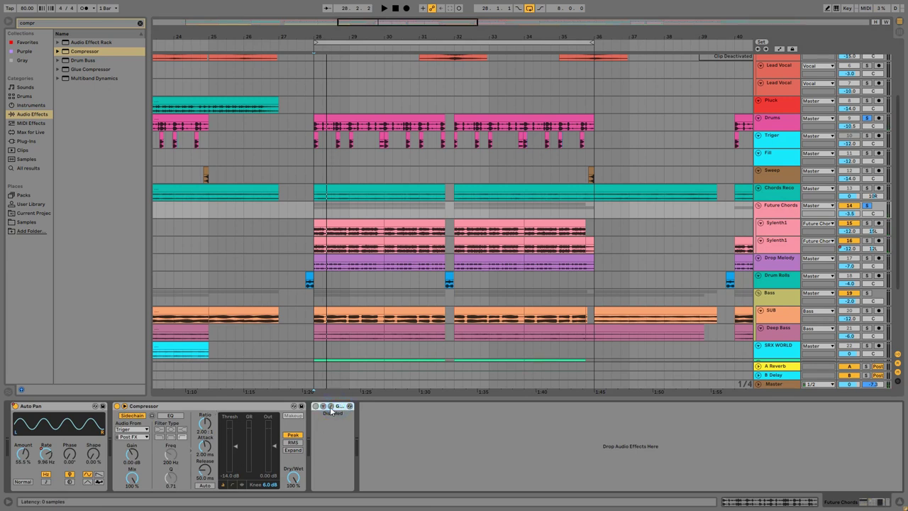
{"action": "key", "text": "Delete"}
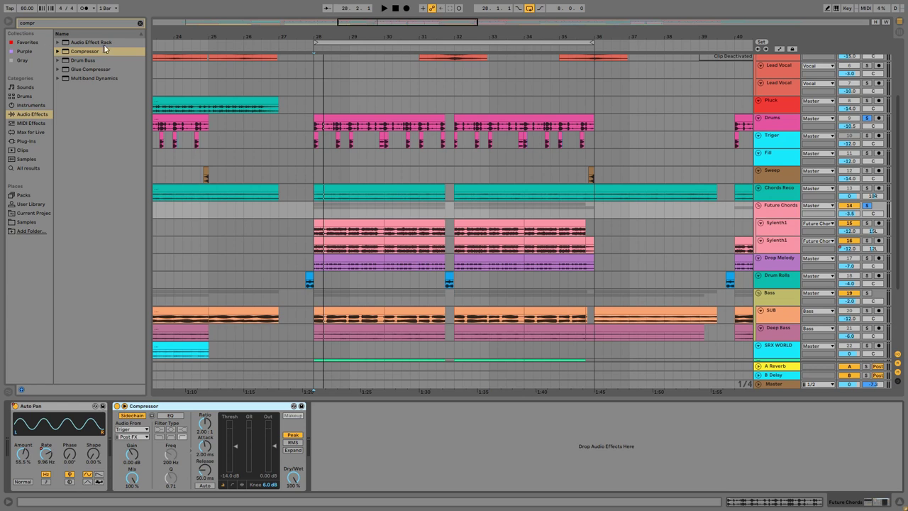
{"action": "key", "text": "ctrl+f"}
{"action": "type", "text": "eq"}
{"action": "left_click", "coordinate": [91, 59]}
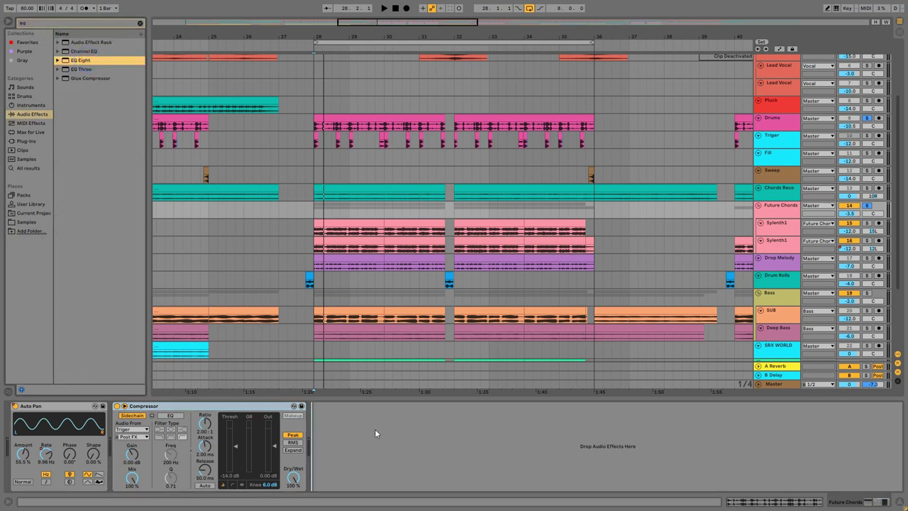
{"action": "key", "text": "Return"}
Set band 1 of the Future Chords EQ Eight to a low cut at 108 Hz during playback, and hide the device view.
{"action": "key", "text": "space"}
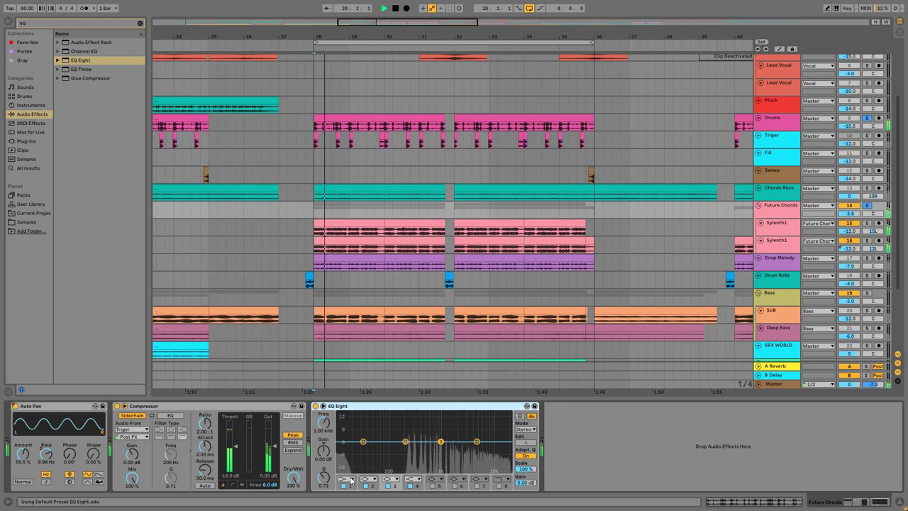
{"action": "left_click", "coordinate": [348, 479]}
{"action": "left_click", "coordinate": [344, 422]}
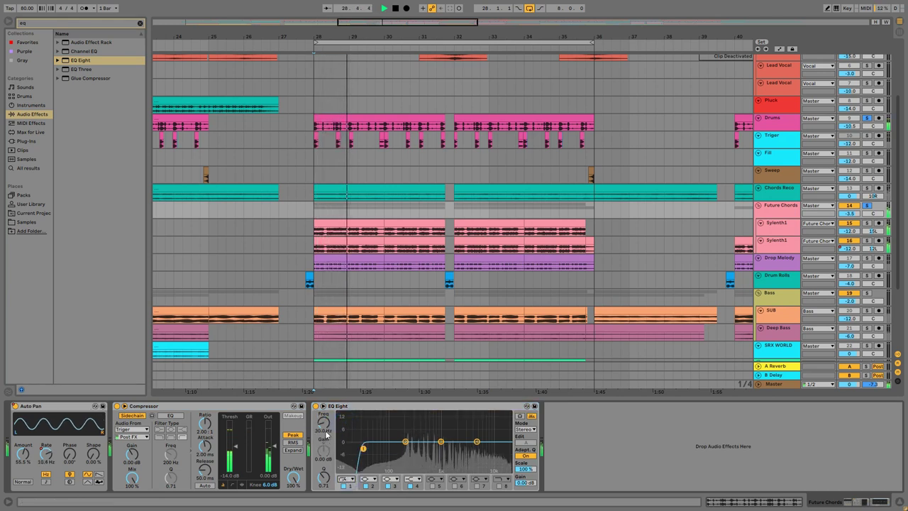
{"action": "left_click_drag", "start_coordinate": [323, 423], "coordinate": [323, 404]}
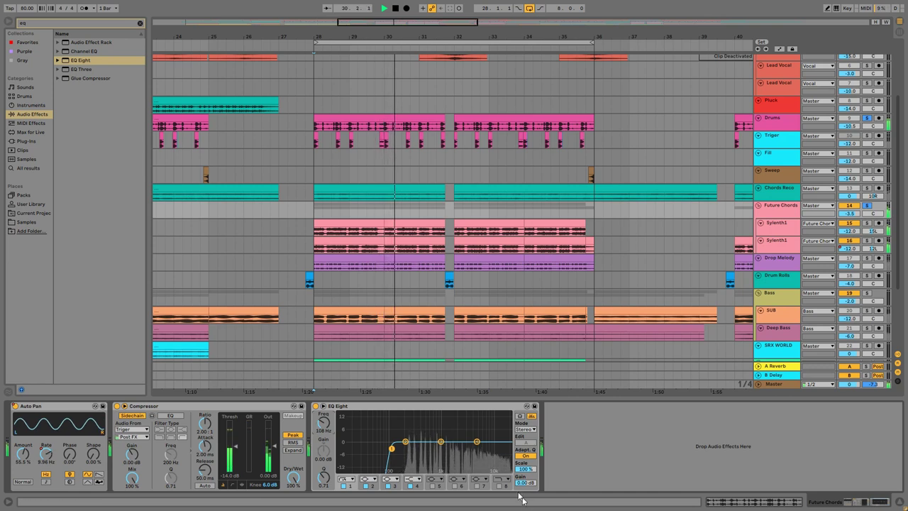
{"action": "key", "text": "space"}
{"action": "left_click", "coordinate": [546, 398]}
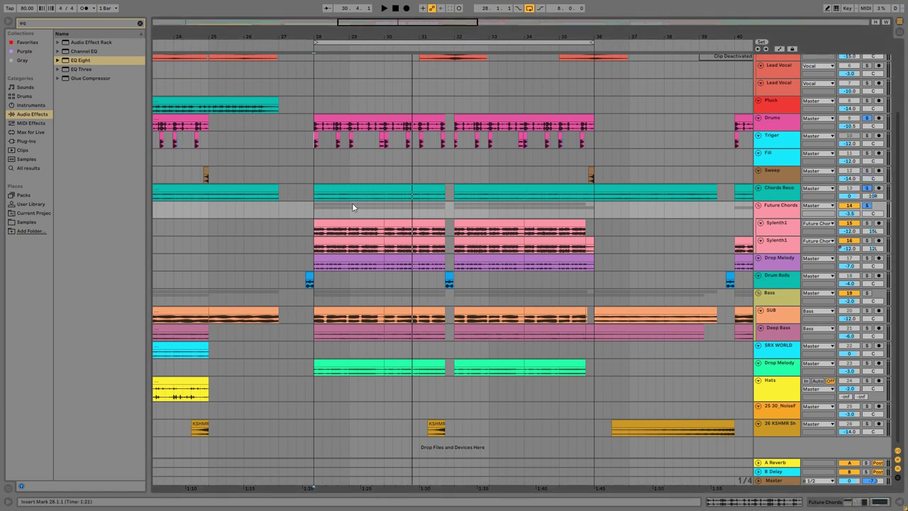
Listen to both chord parts with the drums, unsolo them and play the purple Drop Melody track soloed with the drums from bar 28.
{"action": "key", "text": "space"}
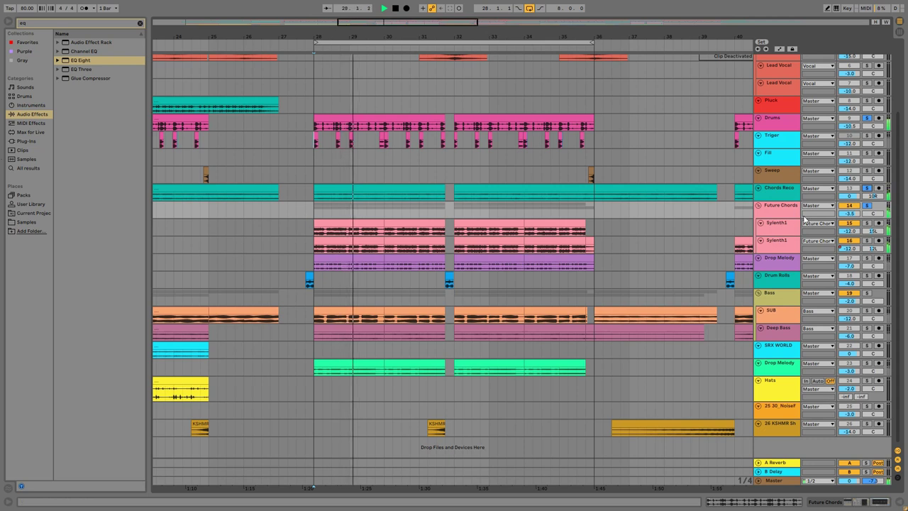
{"action": "key", "text": "space"}
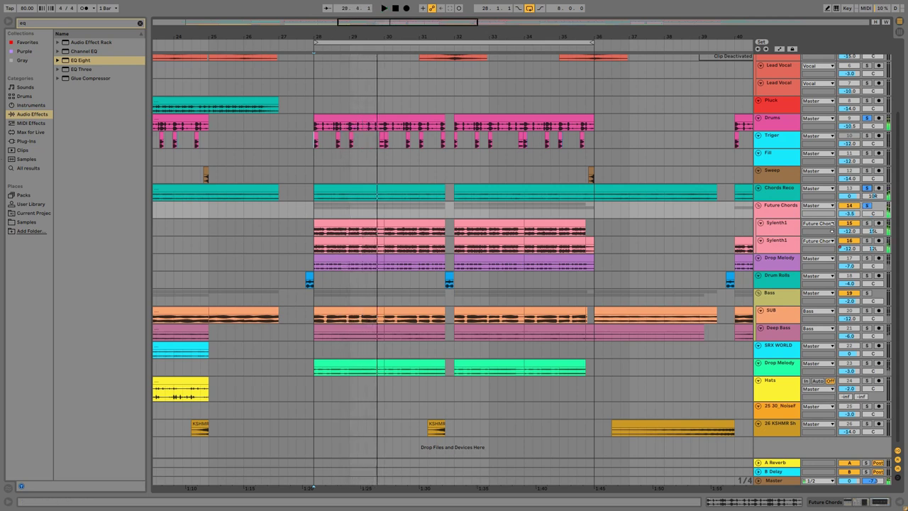
{"action": "left_click", "coordinate": [868, 207]}
{"action": "left_click", "coordinate": [312, 160]}
{"action": "key", "text": "space"}
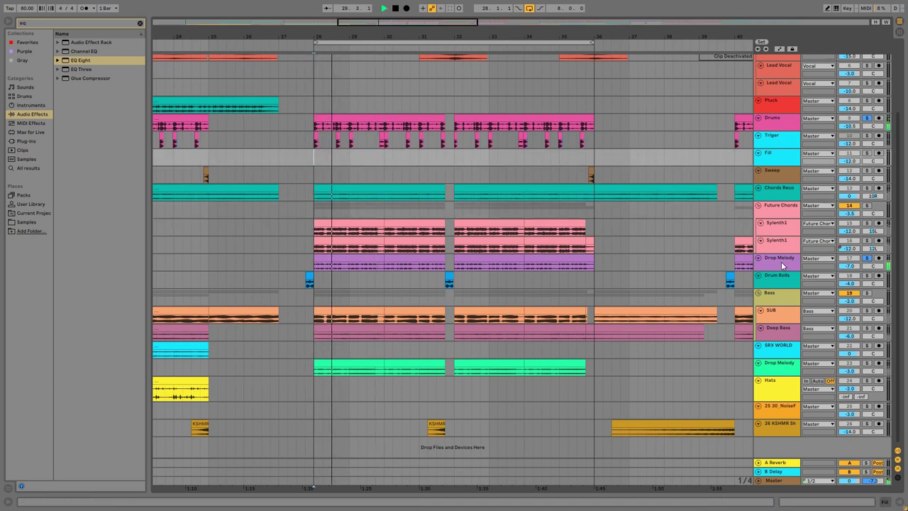
Show the purple Drop Melody track's devices and raise its volume to -5.0 dB during playback.
{"action": "double_click", "coordinate": [781, 261]}
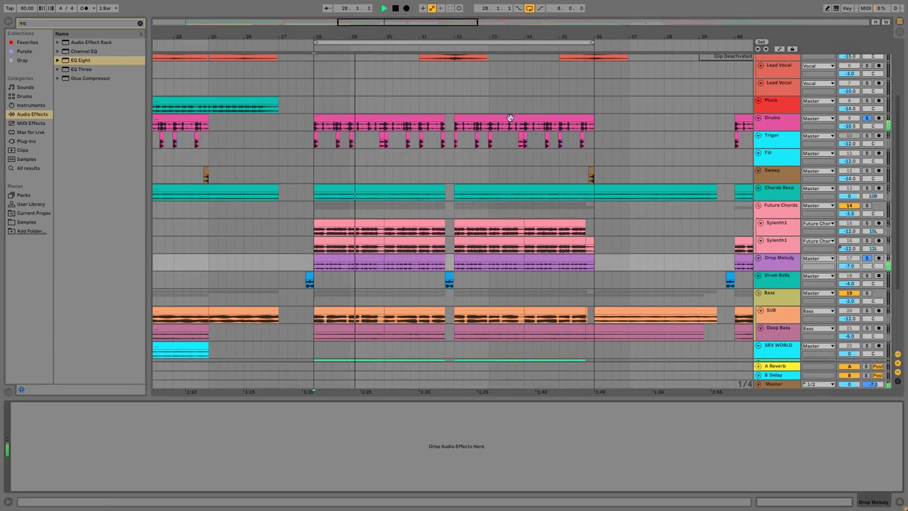
{"action": "scroll", "coordinate": [547, 293], "scroll_direction": "down", "scroll_amount": 3}
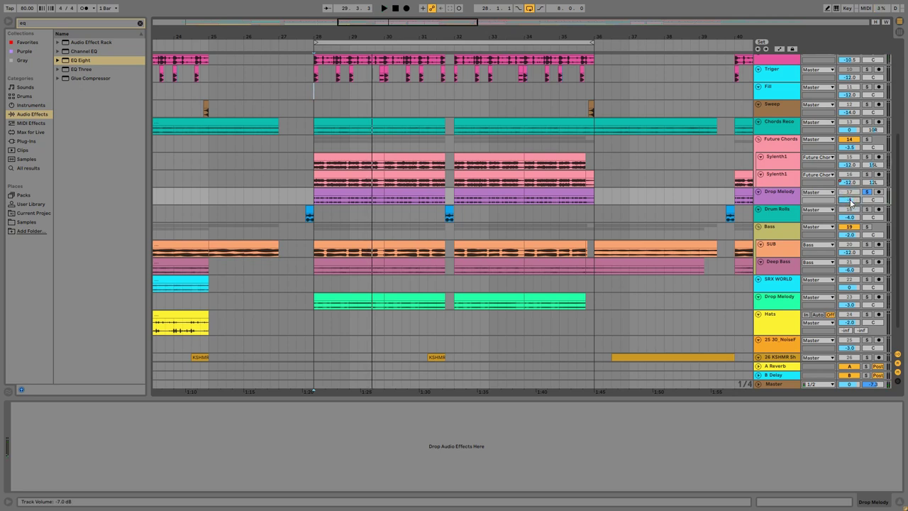
{"action": "key", "text": "space"}
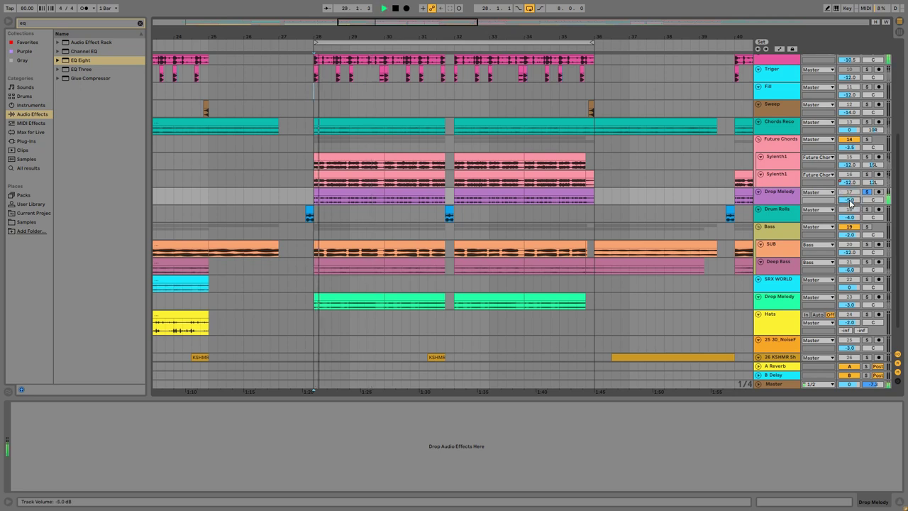
{"action": "key", "text": "space"}
Add an EQ Eight to the purple Drop Melody track and make band 1 a low cut at 108 Hz.
{"action": "left_click_drag", "start_coordinate": [78, 61], "coordinate": [152, 432]}
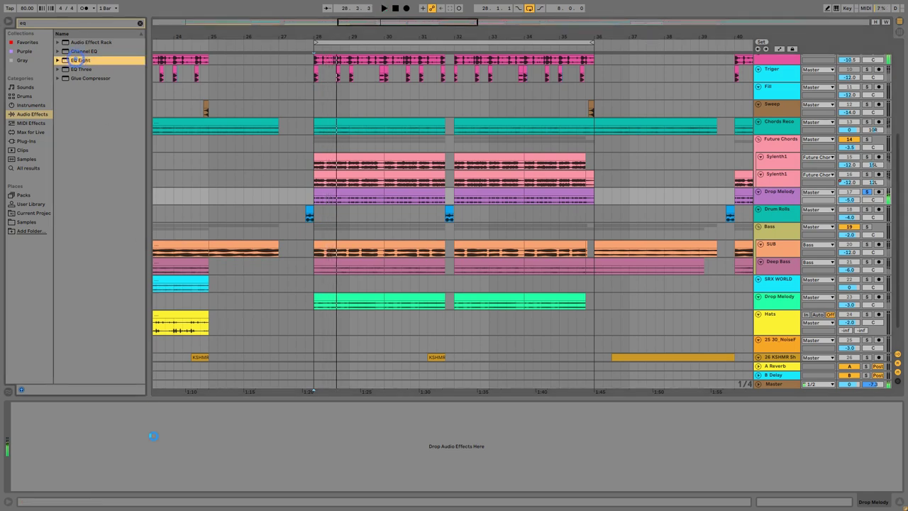
{"action": "key", "text": "space"}
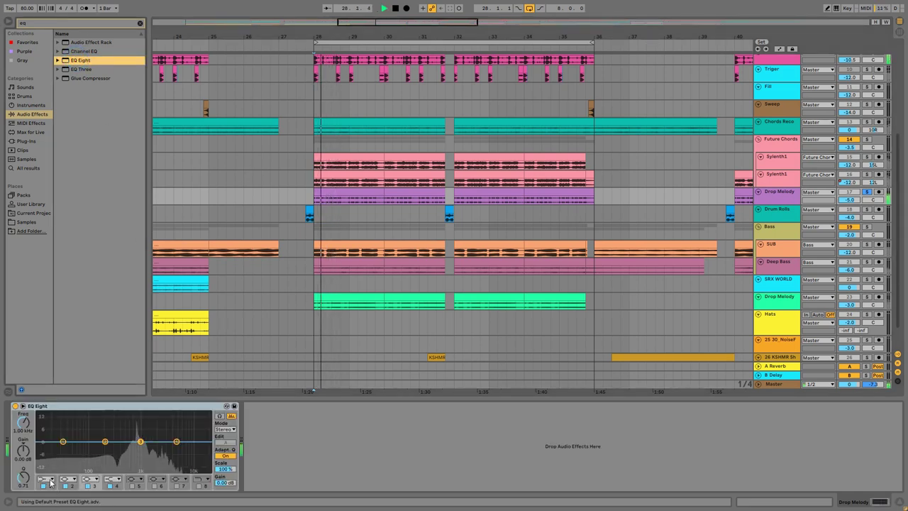
{"action": "left_click", "coordinate": [47, 479]}
{"action": "left_click", "coordinate": [44, 427]}
{"action": "left_click_drag", "start_coordinate": [24, 422], "coordinate": [23, 404]}
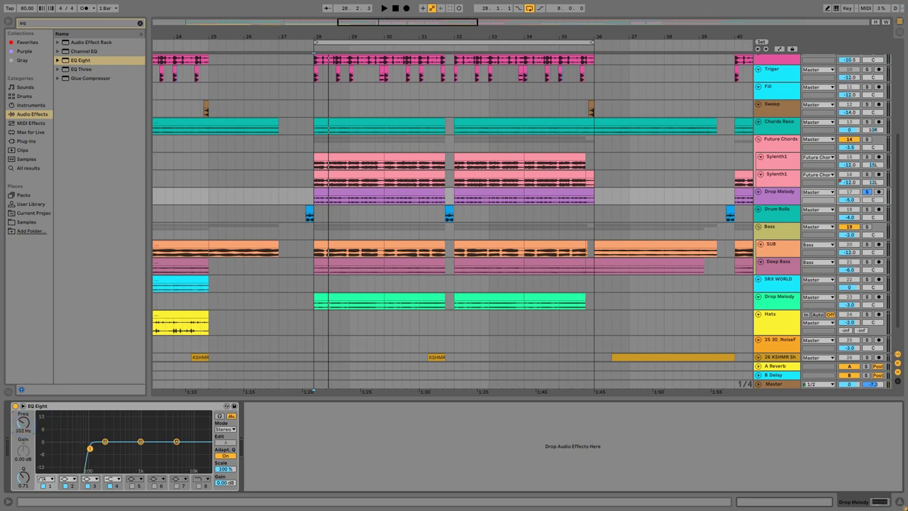
{"action": "key", "text": "space"}
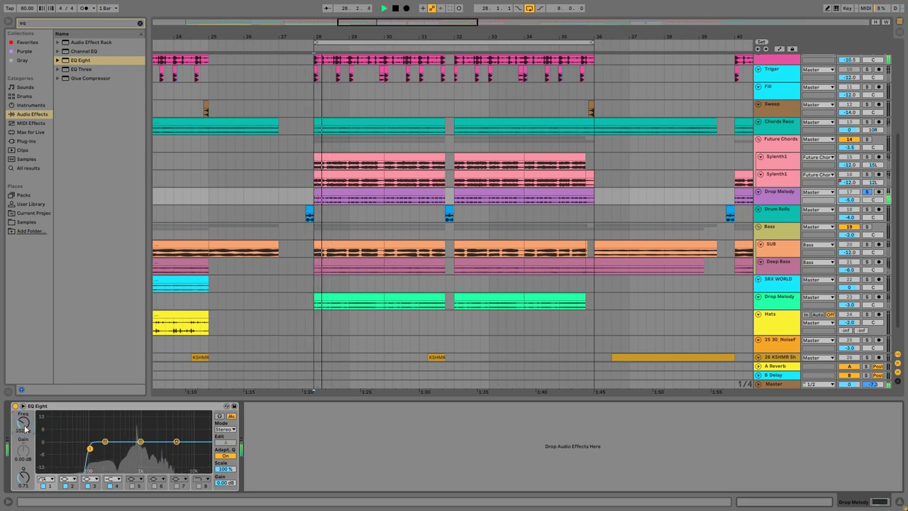
{"action": "left_click_drag", "start_coordinate": [24, 425], "coordinate": [24, 423]}
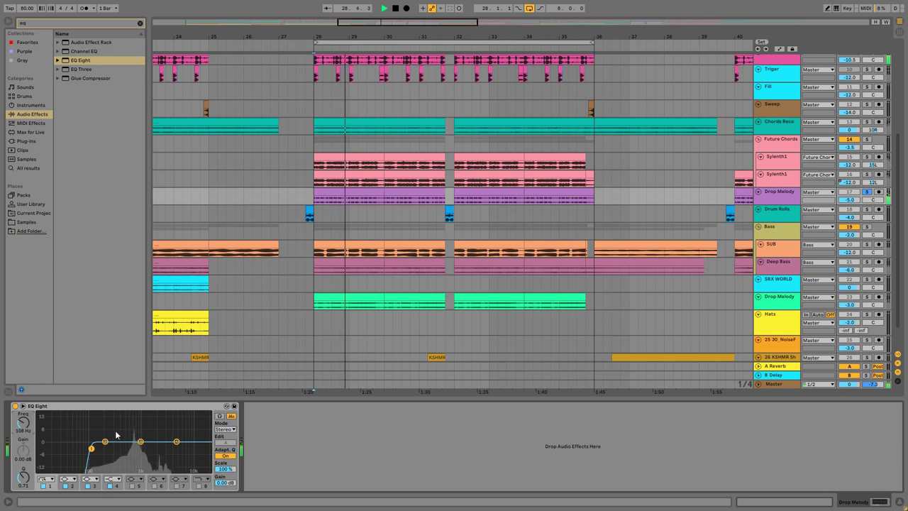
Boost band 3 of the Drop Melody EQ Eight by 1.36 dB at about 1.70 kHz.
{"action": "mouse_move", "coordinate": [141, 443]}
{"action": "left_mouse_down"}
{"action": "mouse_move", "coordinate": [160, 437]}
{"action": "mouse_move", "coordinate": [153, 440]}
{"action": "left_mouse_up"}
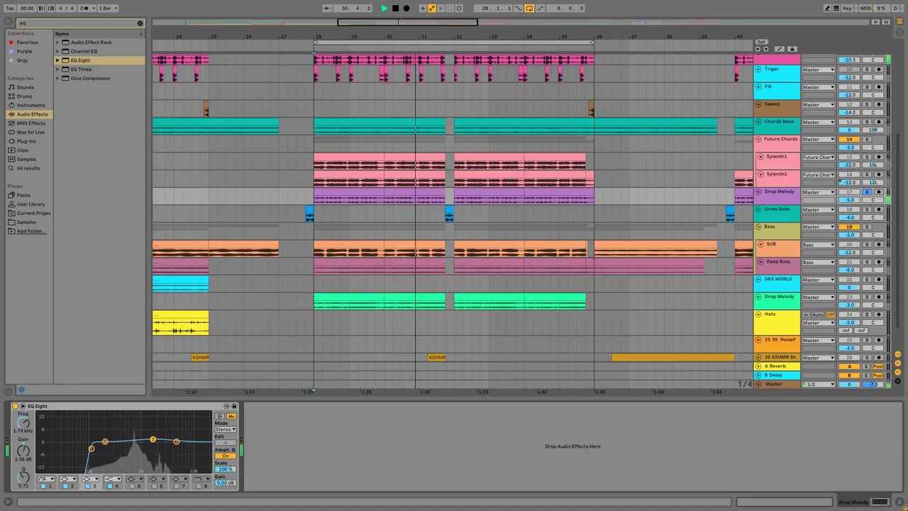
{"action": "left_click_drag", "start_coordinate": [152, 439], "coordinate": [152, 440]}
{"action": "key", "text": "space"}
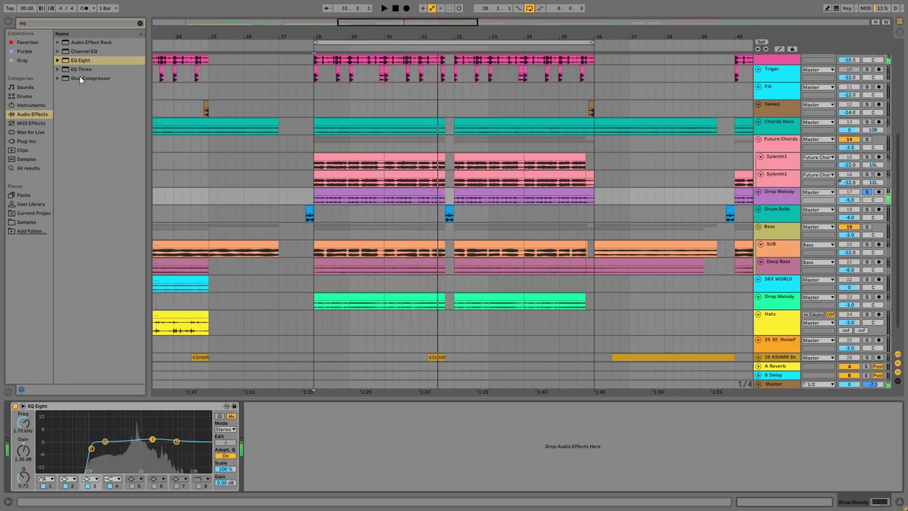
Find the Utility effect in the browser and add it after the EQ Eight on the purple Drop Melody track.
{"action": "left_click_drag", "start_coordinate": [49, 24], "coordinate": [1, 27]}
{"action": "type", "text": "wid"}
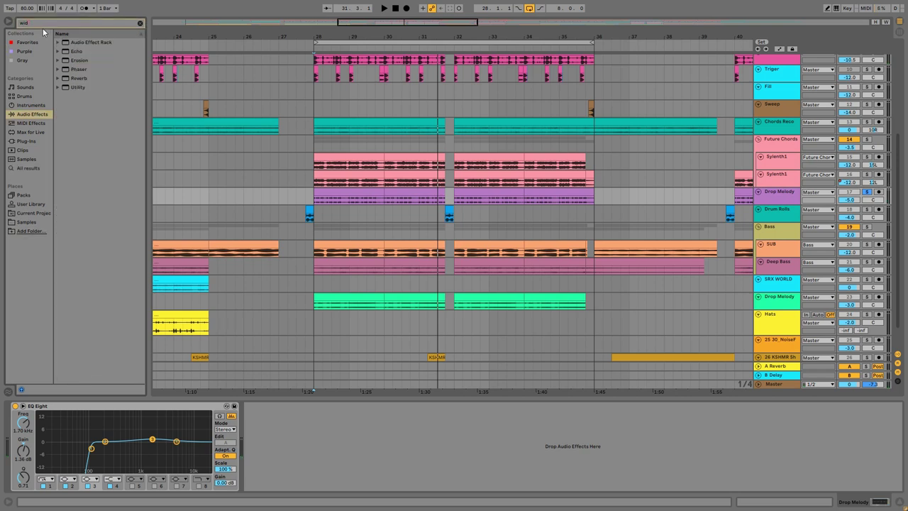
{"action": "key", "text": "BackSpace"}
{"action": "key", "text": "BackSpace"}
{"action": "key", "text": "BackSpace"}
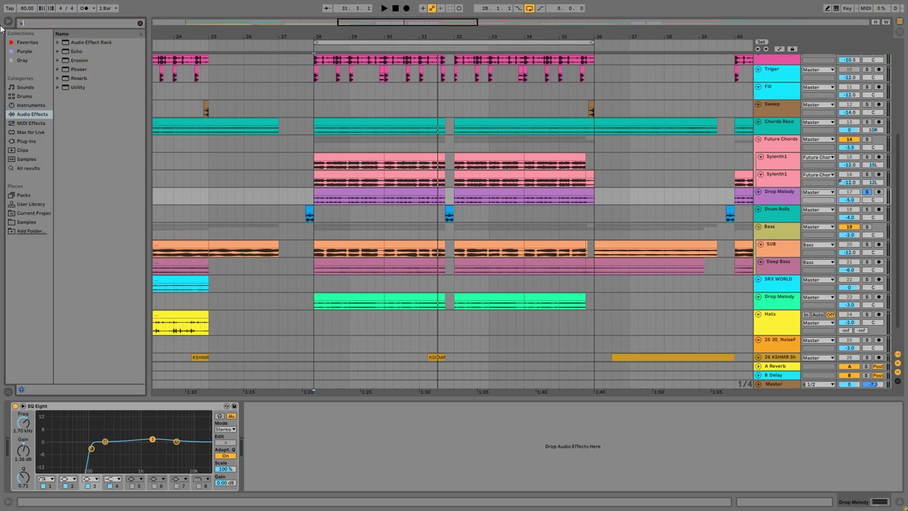
{"action": "type", "text": "uti"}
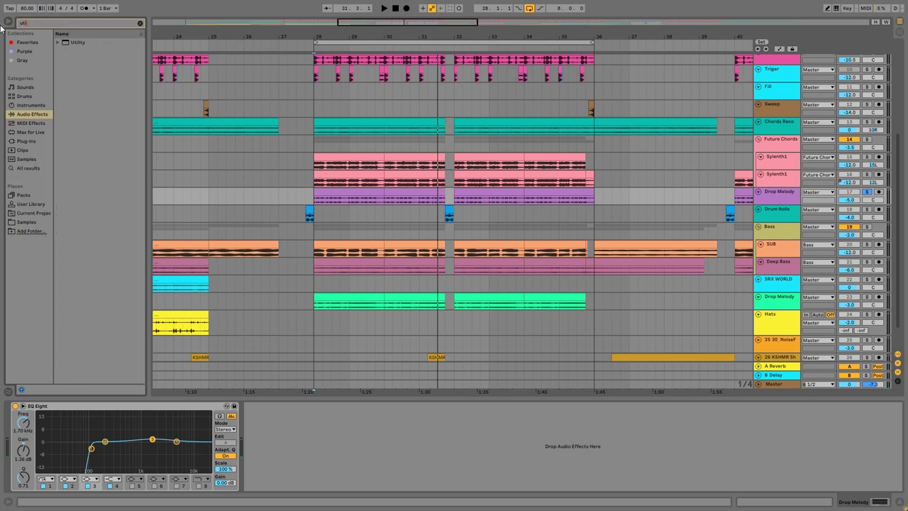
{"action": "double_click", "coordinate": [79, 43]}
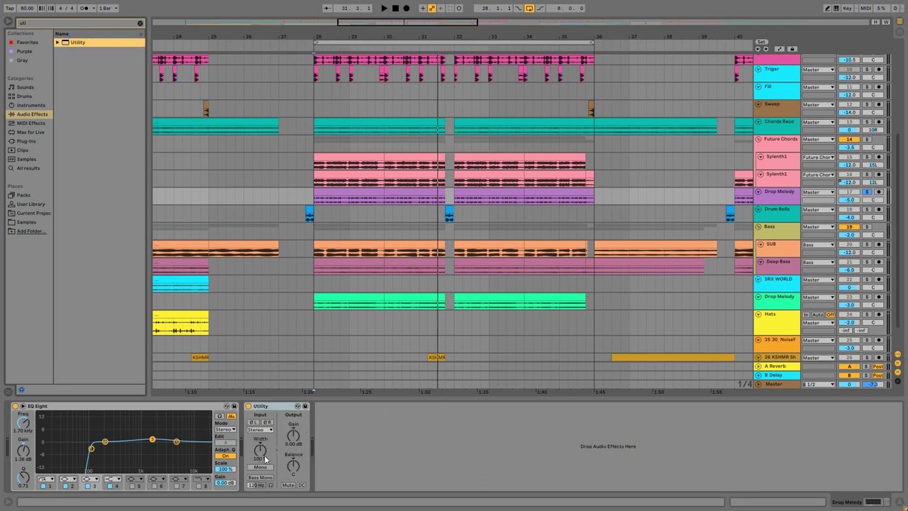
Set the Drop Melody Utility's Width to 257 % and its Gain to -6.67 dB, listen, and hide the device view.
{"action": "left_click_drag", "start_coordinate": [260, 451], "coordinate": [294, 446]}
{"action": "key", "text": "space"}
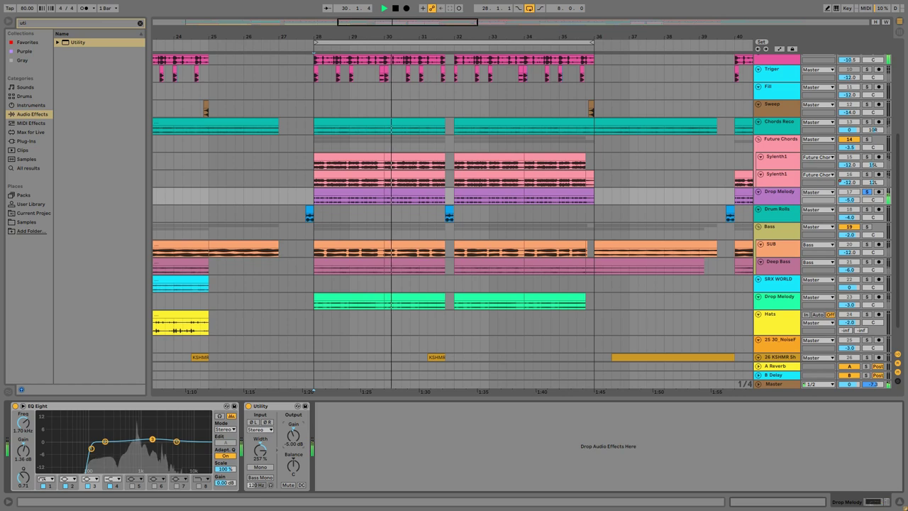
{"action": "left_click_drag", "start_coordinate": [293, 437], "coordinate": [294, 440]}
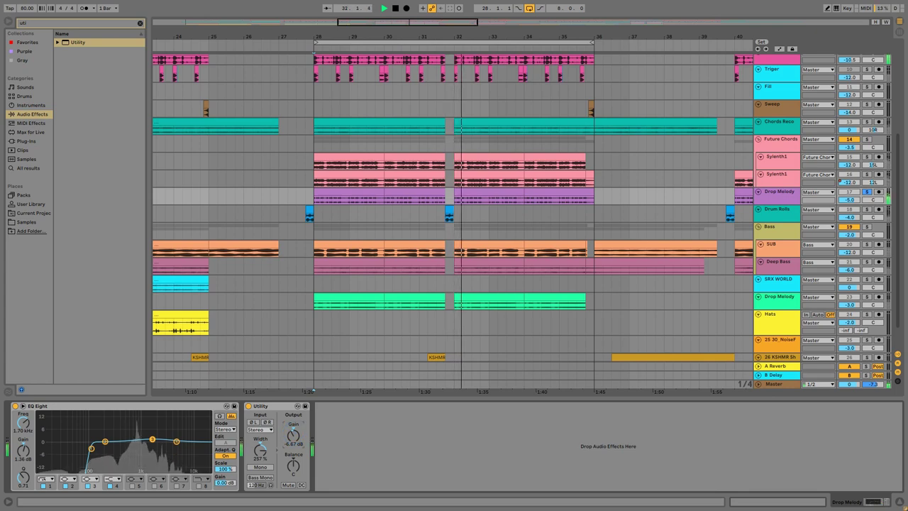
{"action": "key", "text": "space"}
{"action": "double_click", "coordinate": [343, 399]}
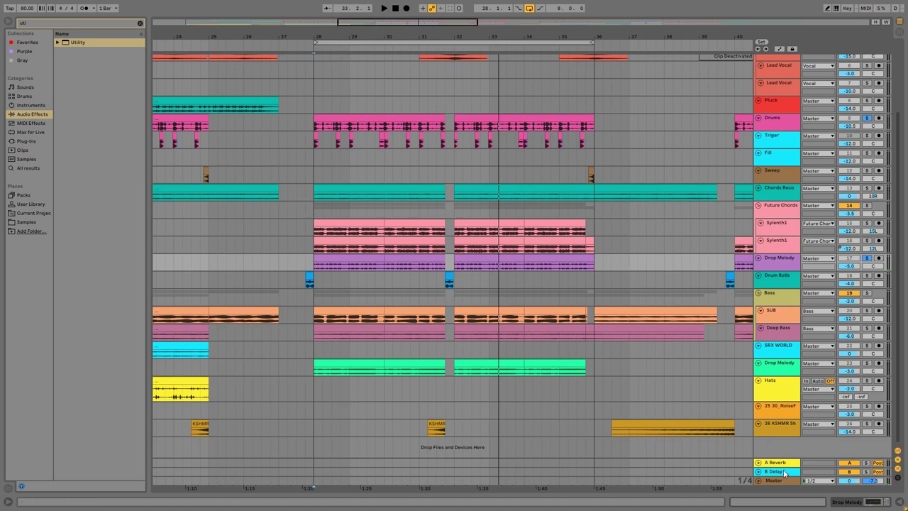
Switch on Mono in the Master track's Utility and hide the device view.
{"action": "double_click", "coordinate": [779, 481]}
{"action": "left_click", "coordinate": [29, 468]}
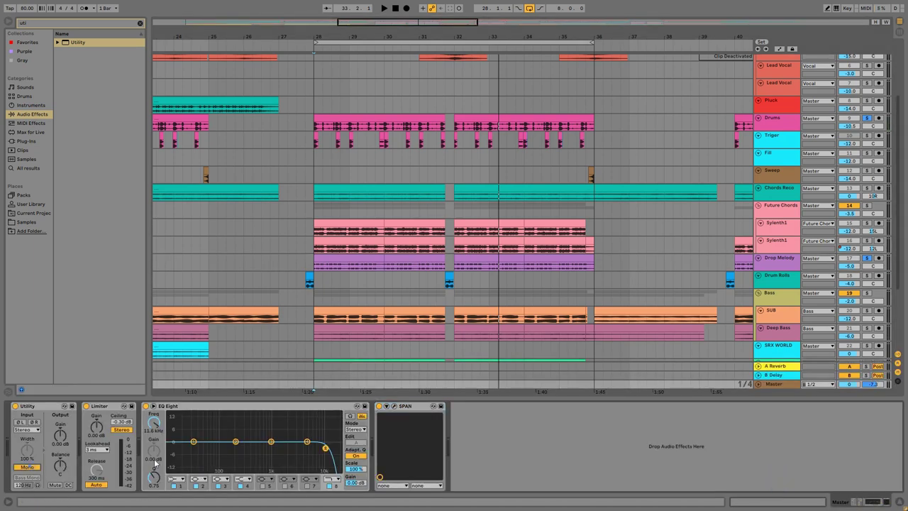
{"action": "double_click", "coordinate": [507, 399]}
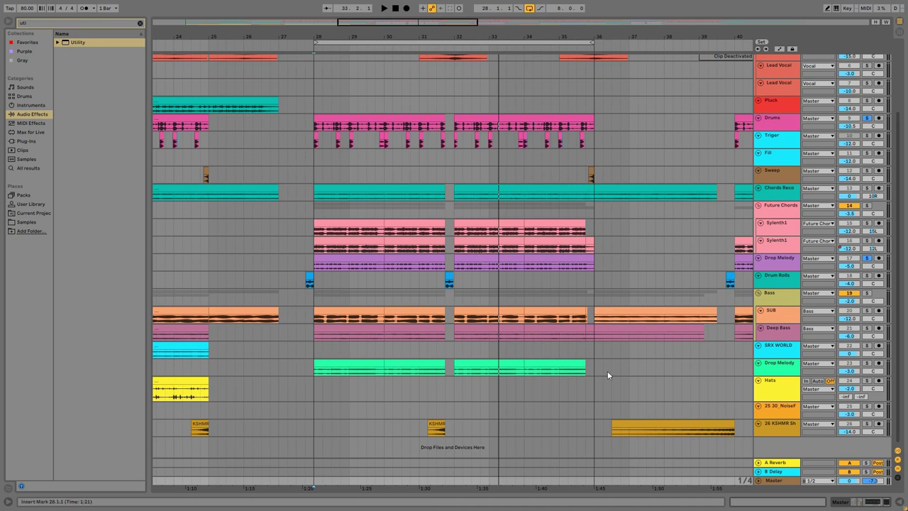
Solo only the green Drop Melody track and play it from bar 28.
{"action": "left_click", "coordinate": [867, 364]}
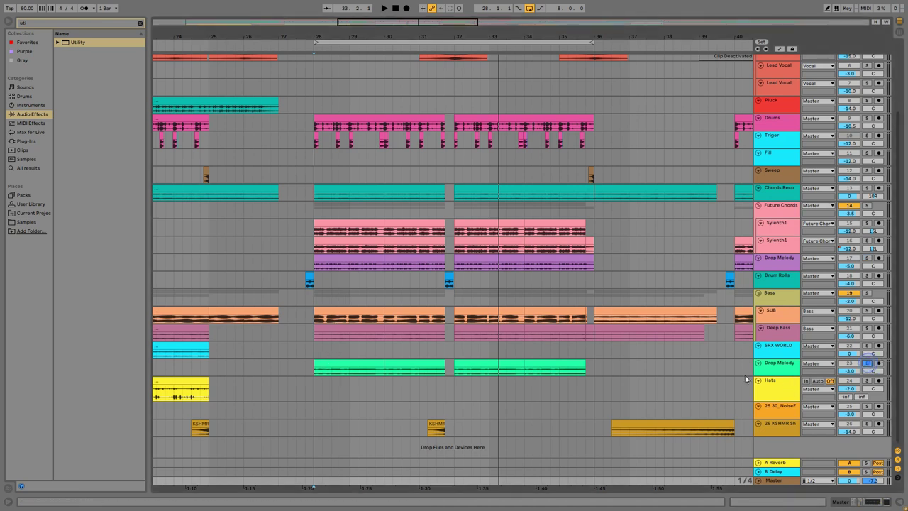
{"action": "left_click", "coordinate": [312, 352]}
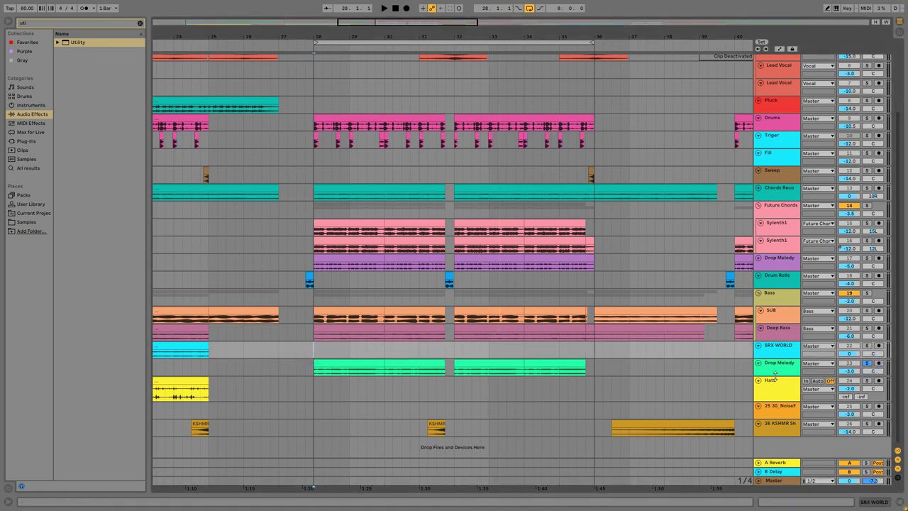
{"action": "key", "text": "space"}
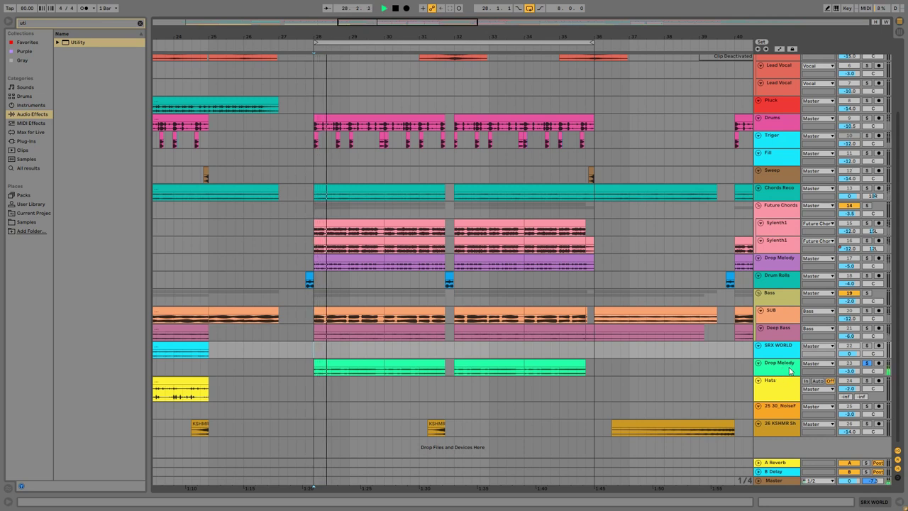
Stop playback and delete the existing EQ Eight from the green Drop Melody track.
{"action": "double_click", "coordinate": [789, 370]}
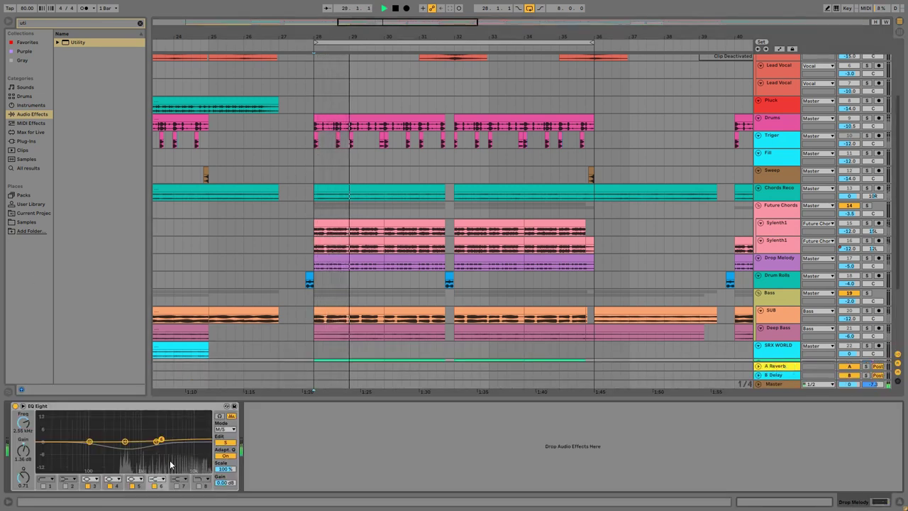
{"action": "key", "text": "space"}
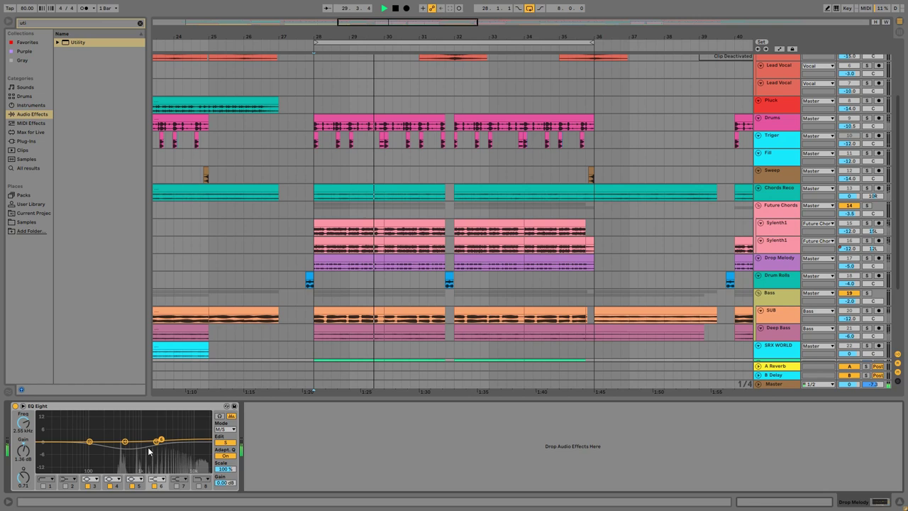
{"action": "left_click", "coordinate": [80, 406]}
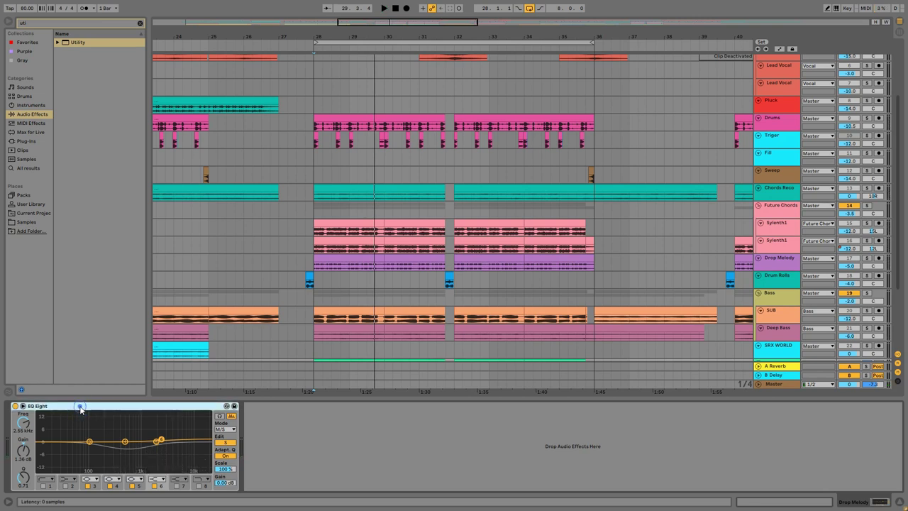
{"action": "key", "text": "Delete"}
Find EQ Eight in the browser's Audio Effects and add a fresh one to the green Drop Melody track.
{"action": "left_click", "coordinate": [140, 25]}
{"action": "left_click", "coordinate": [32, 114]}
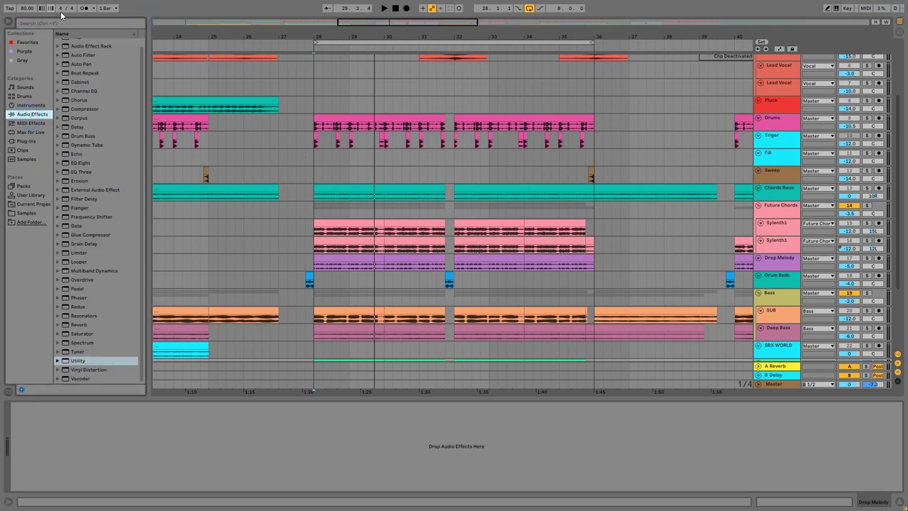
{"action": "left_click", "coordinate": [47, 21]}
{"action": "type", "text": "eq"}
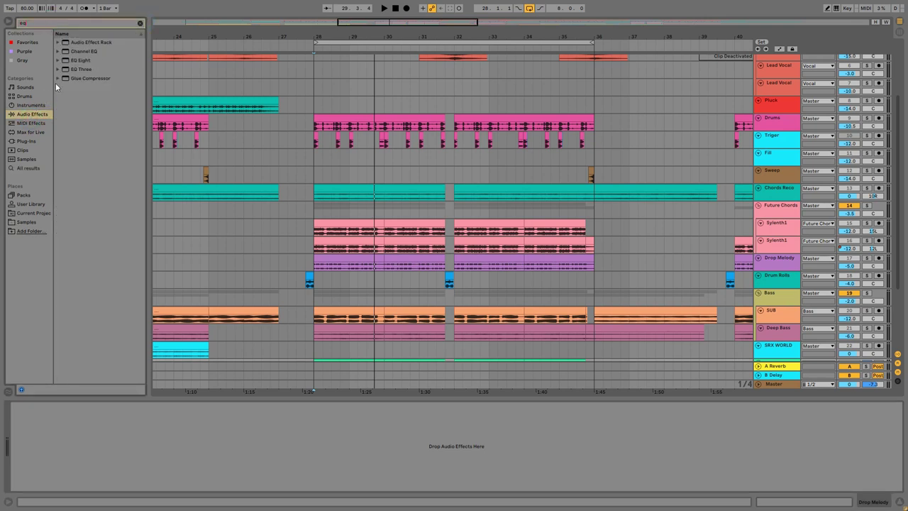
{"action": "left_click_drag", "start_coordinate": [78, 63], "coordinate": [84, 438]}
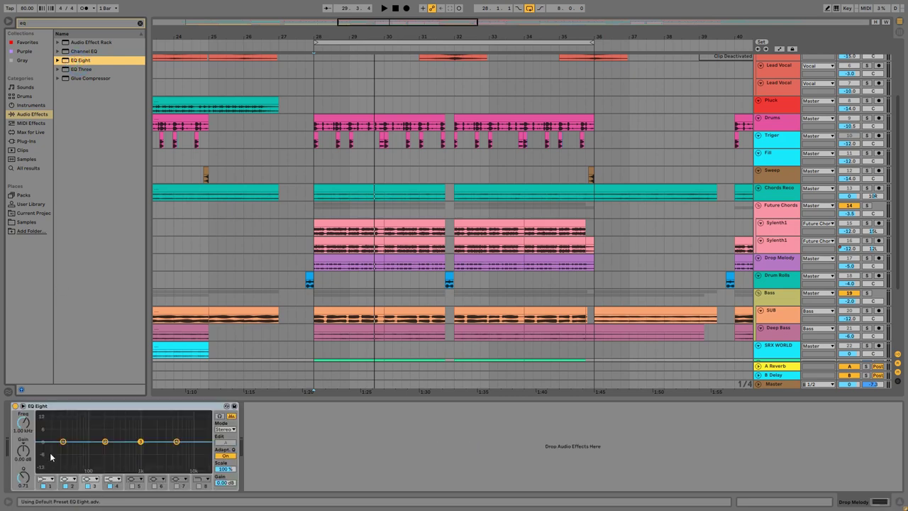
Switch off Mono in the Master track's Utility, hide the device view and play the soloed melody.
{"action": "scroll", "coordinate": [408, 357], "scroll_direction": "down", "scroll_amount": 3}
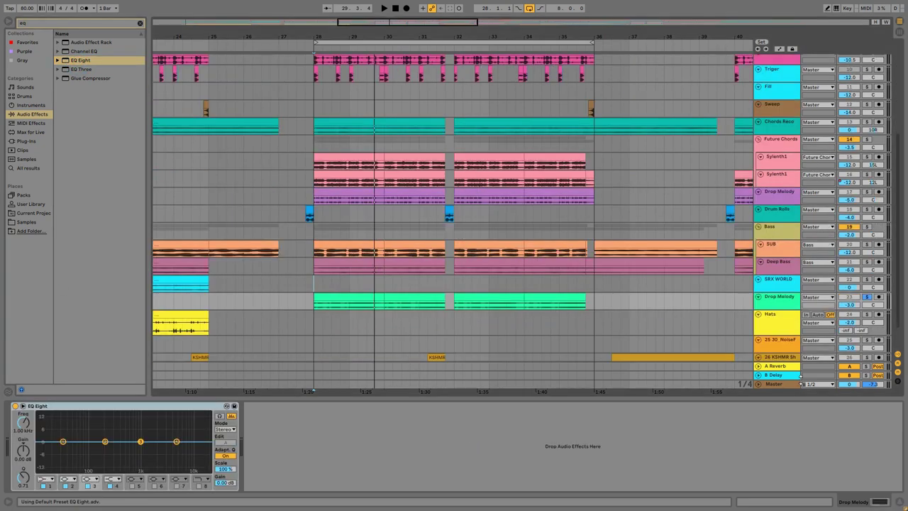
{"action": "left_click", "coordinate": [782, 383]}
{"action": "left_click", "coordinate": [31, 469]}
{"action": "key", "text": "space"}
{"action": "key", "text": "ctrl+alt+l"}
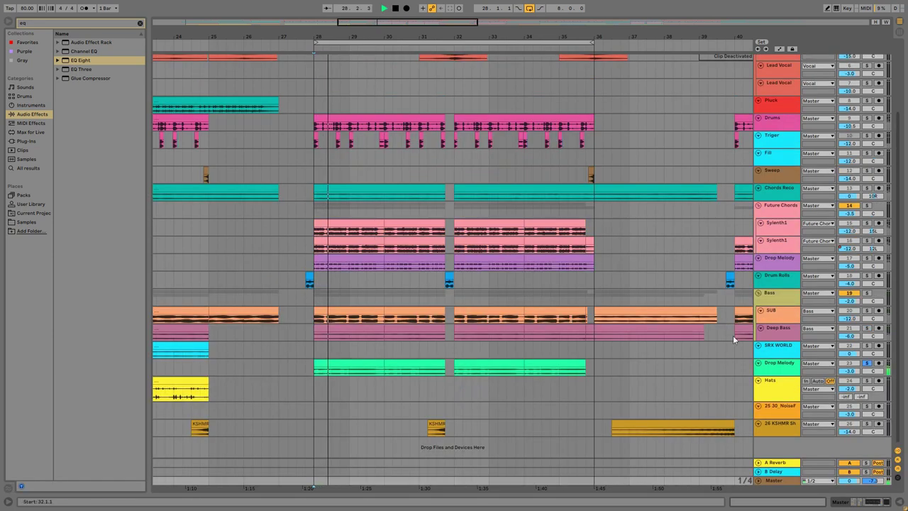
Turn band 1 of the green Drop Melody's EQ Eight into a low cut at 108 Hz and listen.
{"action": "double_click", "coordinate": [779, 364]}
{"action": "key", "text": "space"}
{"action": "left_click", "coordinate": [46, 479]}
{"action": "left_click", "coordinate": [43, 423]}
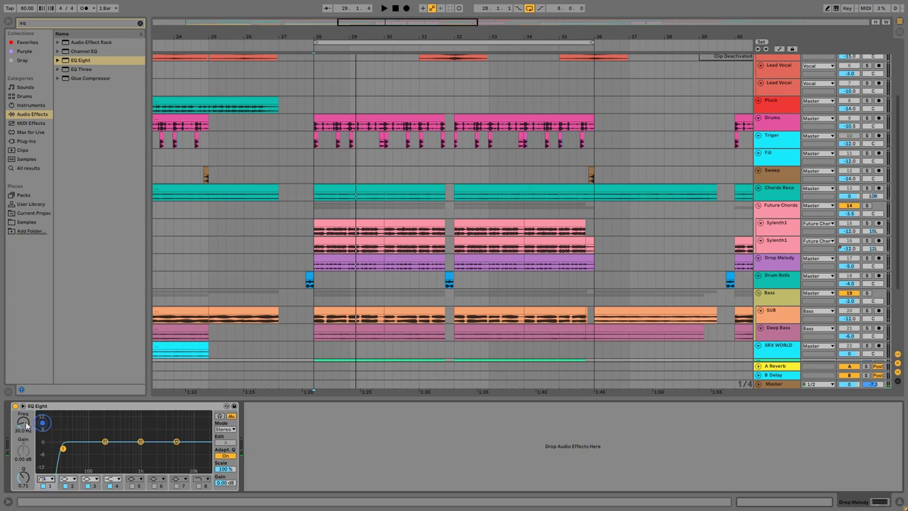
{"action": "mouse_move", "coordinate": [27, 425]}
{"action": "left_mouse_down"}
{"action": "mouse_move", "coordinate": [27, 404]}
{"action": "mouse_move", "coordinate": [24, 419]}
{"action": "left_mouse_up"}
{"action": "key", "text": "space"}
{"action": "key", "text": "space"}
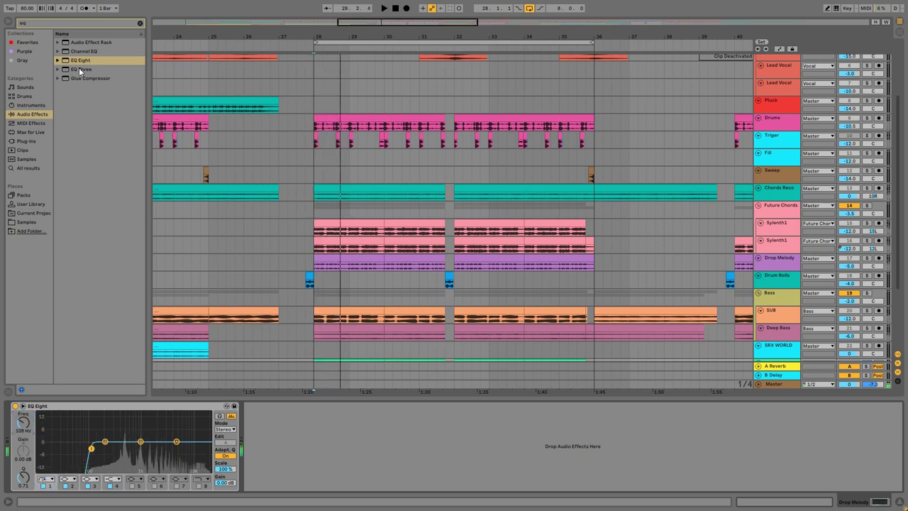
Add a second EQ Eight to the green Drop Melody in M/S mode and dip the Mid signal with band 3 to -2.38 dB.
{"action": "double_click", "coordinate": [82, 60]}
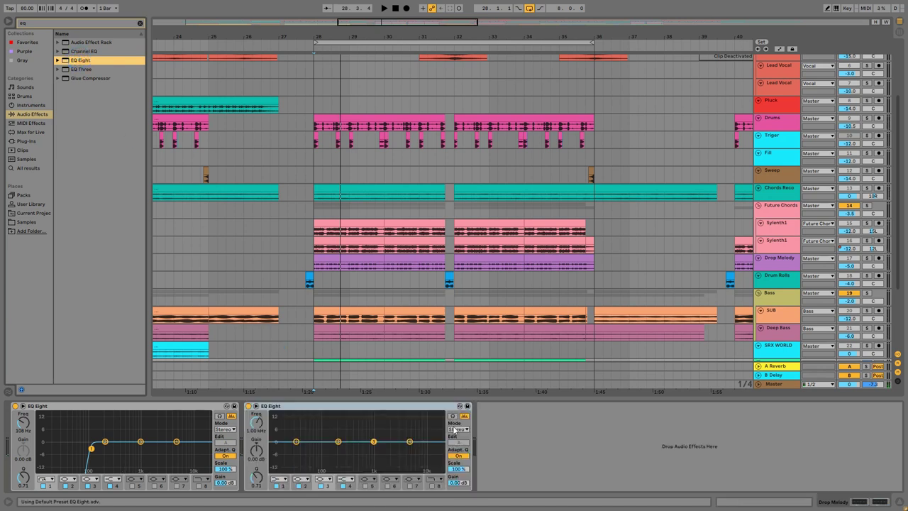
{"action": "left_click", "coordinate": [455, 429]}
{"action": "left_click", "coordinate": [457, 445]}
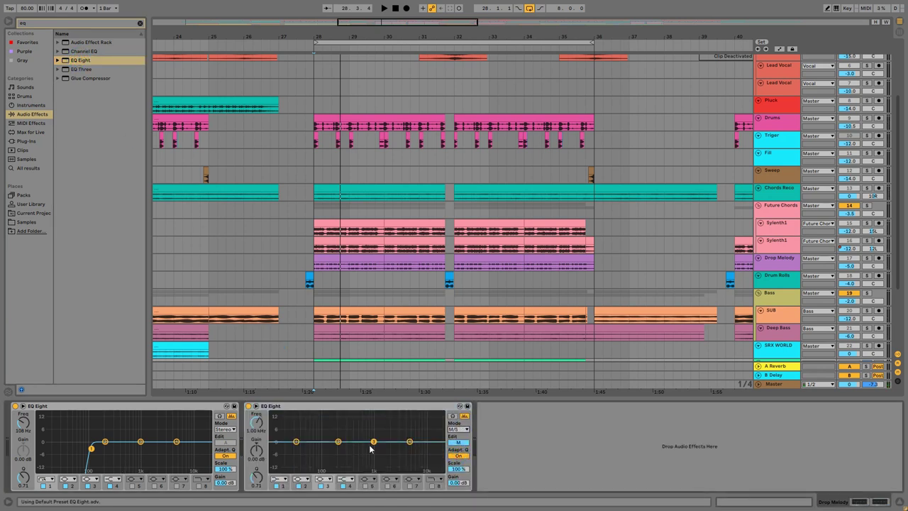
{"action": "left_click_drag", "start_coordinate": [374, 445], "coordinate": [355, 445]}
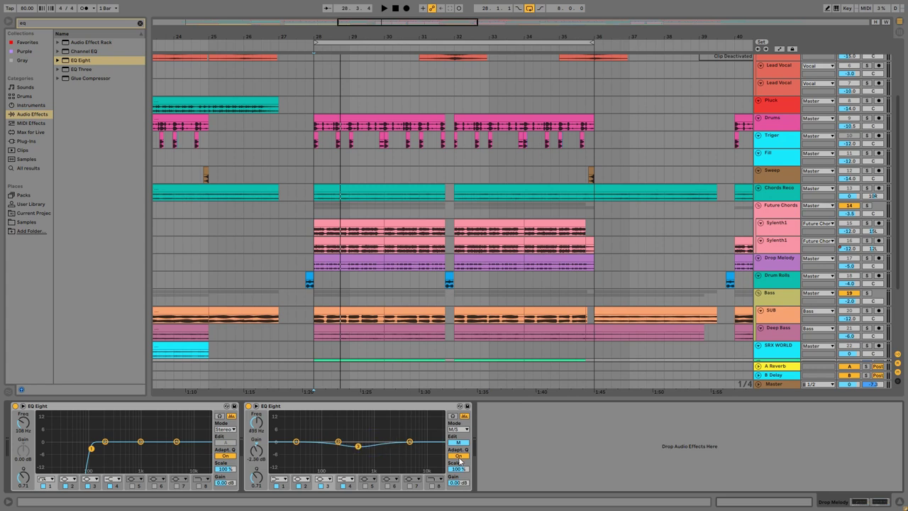
Switch the second EQ Eight to editing the Side signal and gently boost its highs with band 6 while listening.
{"action": "left_click", "coordinate": [459, 443]}
{"action": "key", "text": "space"}
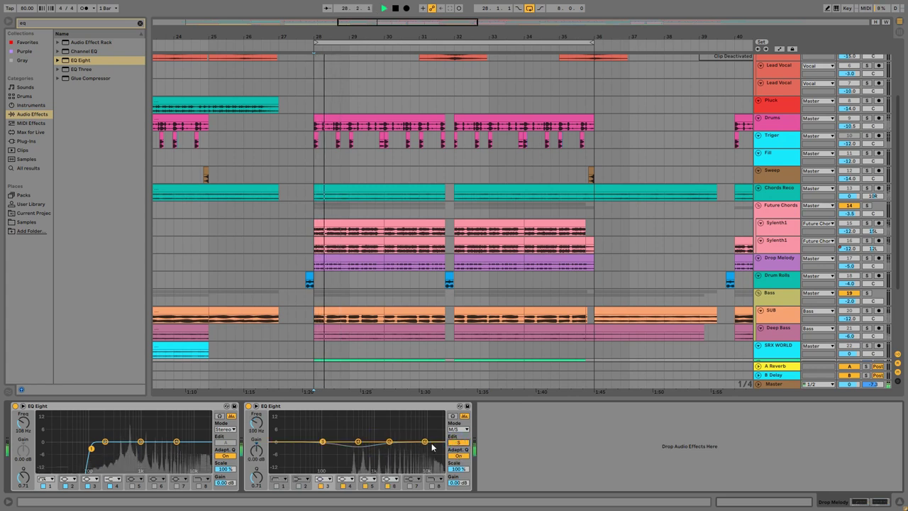
{"action": "left_click_drag", "start_coordinate": [424, 445], "coordinate": [412, 437]}
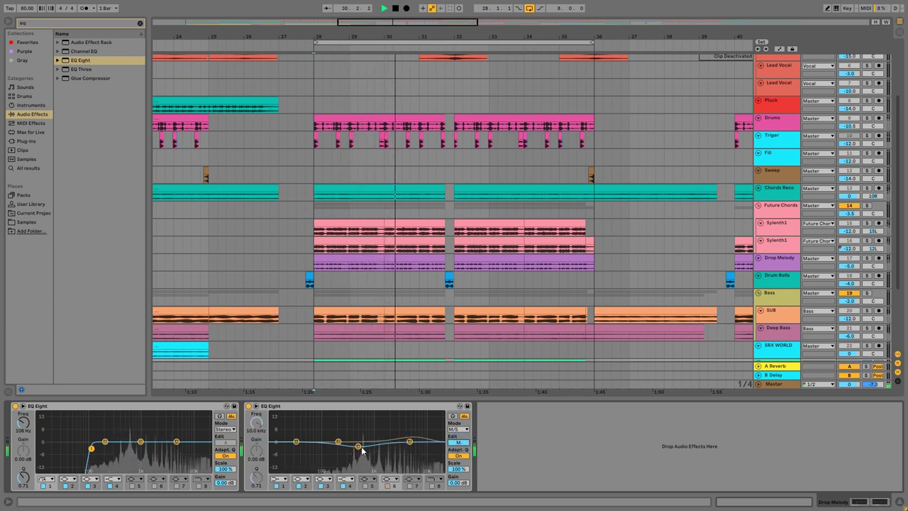
{"action": "key", "text": "space"}
Move the Mid dip of the second EQ Eight to 825 Hz at -2.60 dB, listen, and hide the device view.
{"action": "left_click_drag", "start_coordinate": [362, 449], "coordinate": [374, 445]}
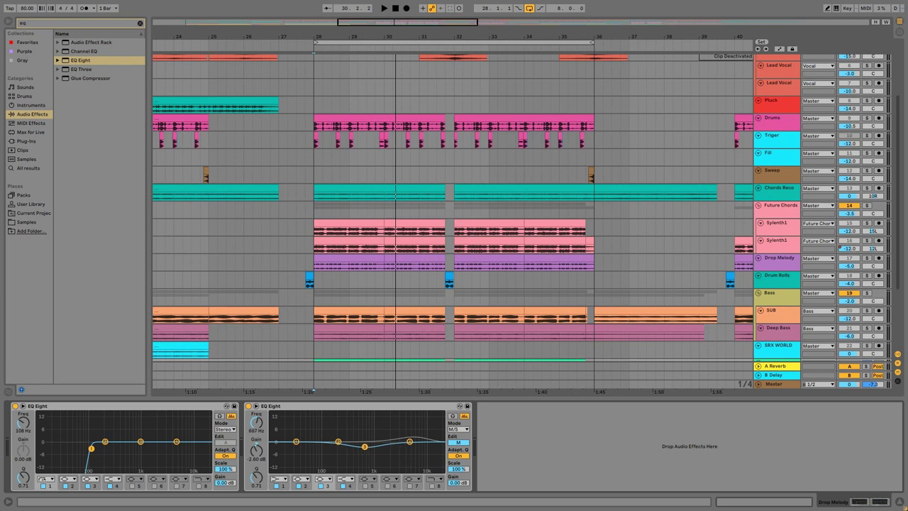
{"action": "left_click_drag", "start_coordinate": [366, 447], "coordinate": [369, 447]}
{"action": "key", "text": "space"}
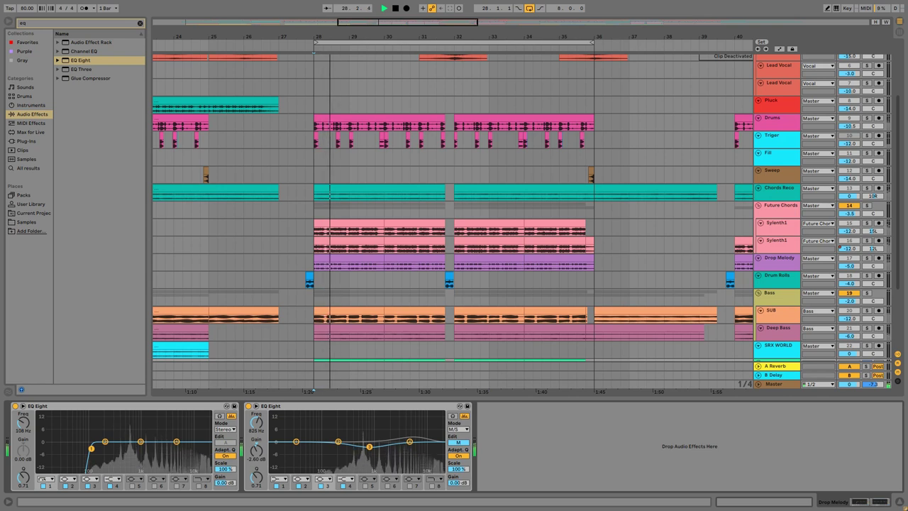
{"action": "key", "text": "space"}
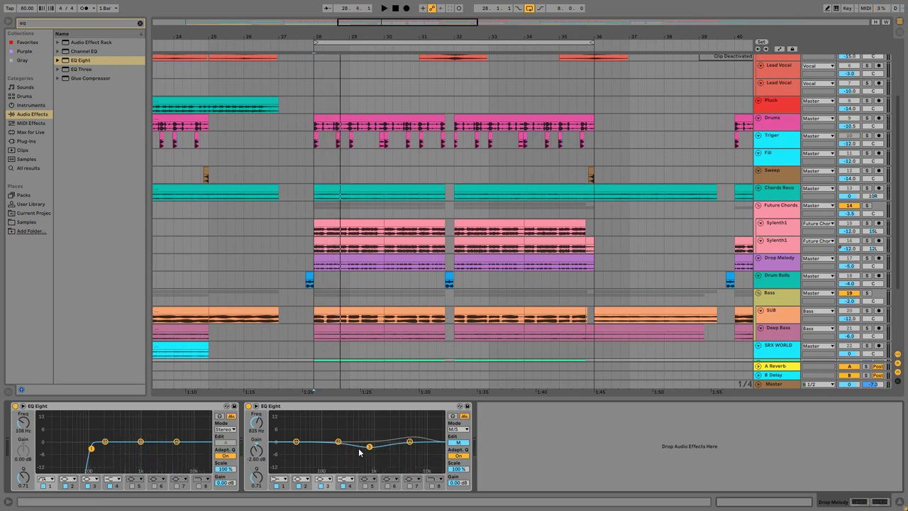
{"action": "left_click", "coordinate": [503, 396]}
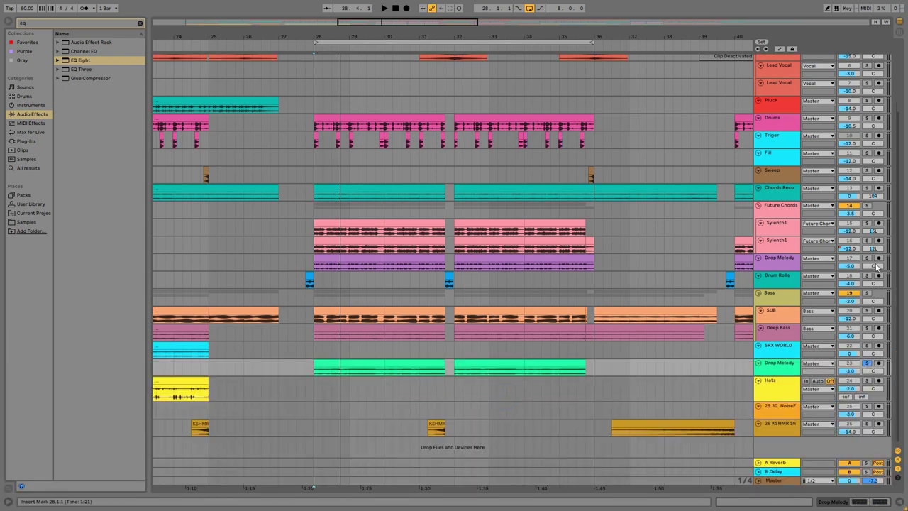
Solo only the Deep Bass track, play it from bar 28 and show its devices.
{"action": "left_click", "coordinate": [866, 328]}
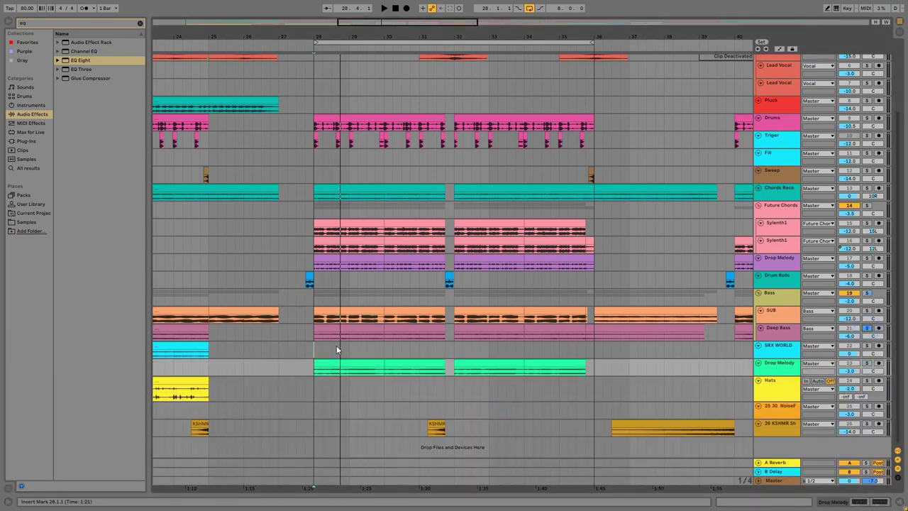
{"action": "left_click", "coordinate": [313, 337]}
{"action": "key", "text": "space"}
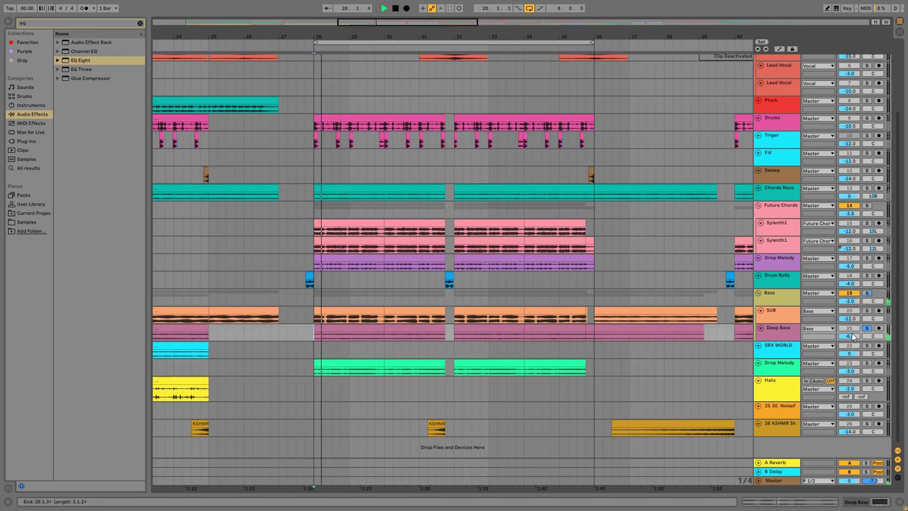
{"action": "double_click", "coordinate": [778, 332]}
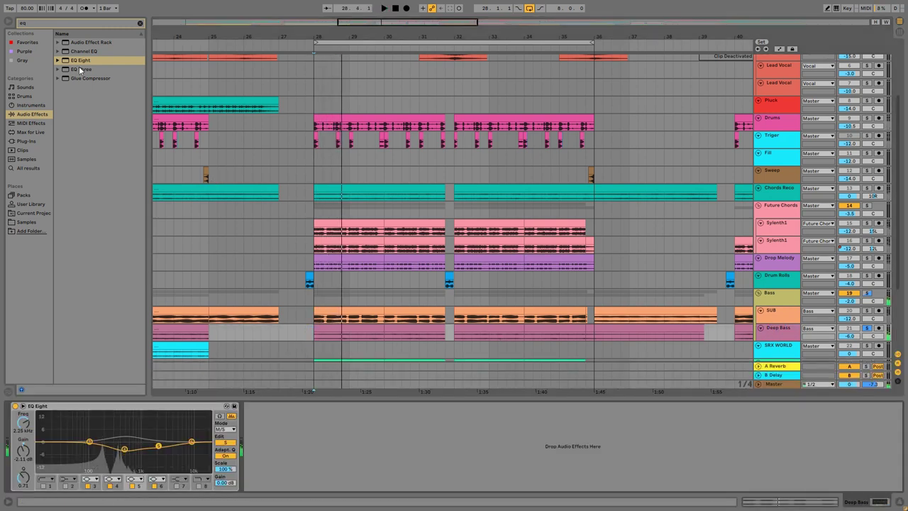
Find the Utility effect in the browser and add it after the EQ Eight on the Deep Bass track.
{"action": "left_click", "coordinate": [112, 406]}
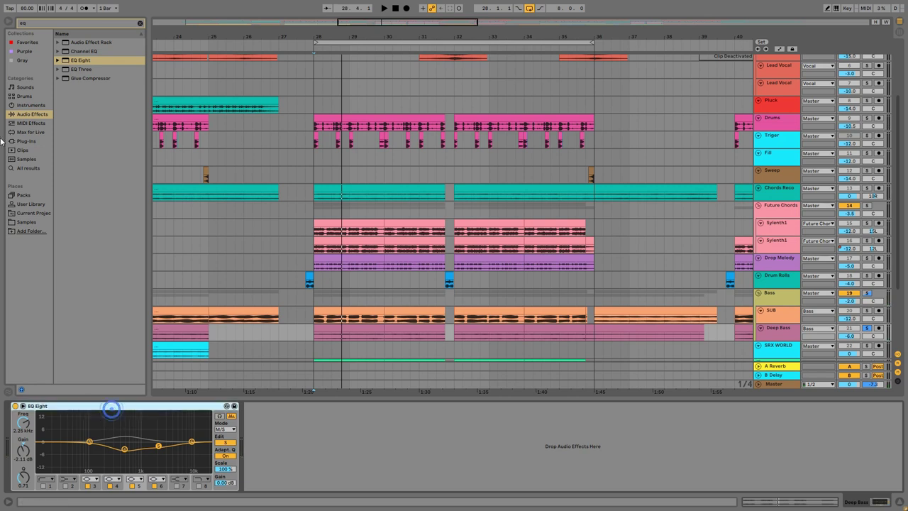
{"action": "left_click", "coordinate": [57, 23]}
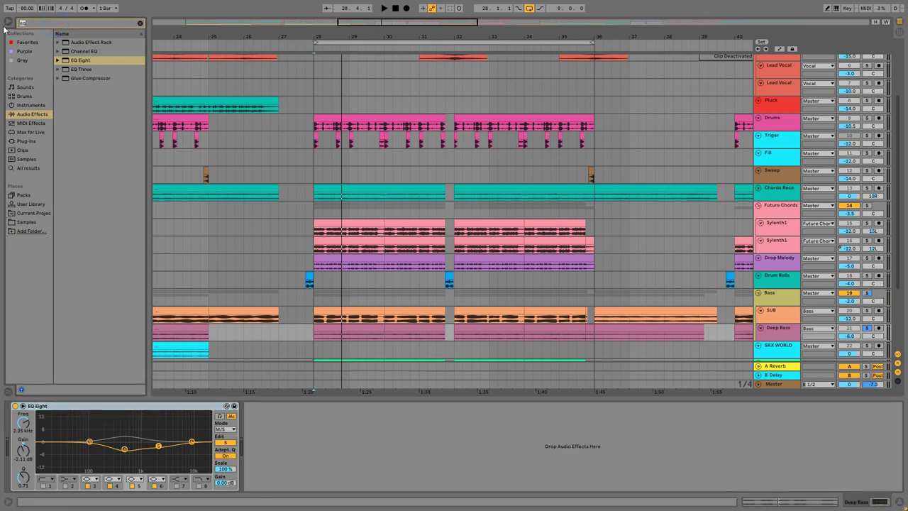
{"action": "type", "text": "uti"}
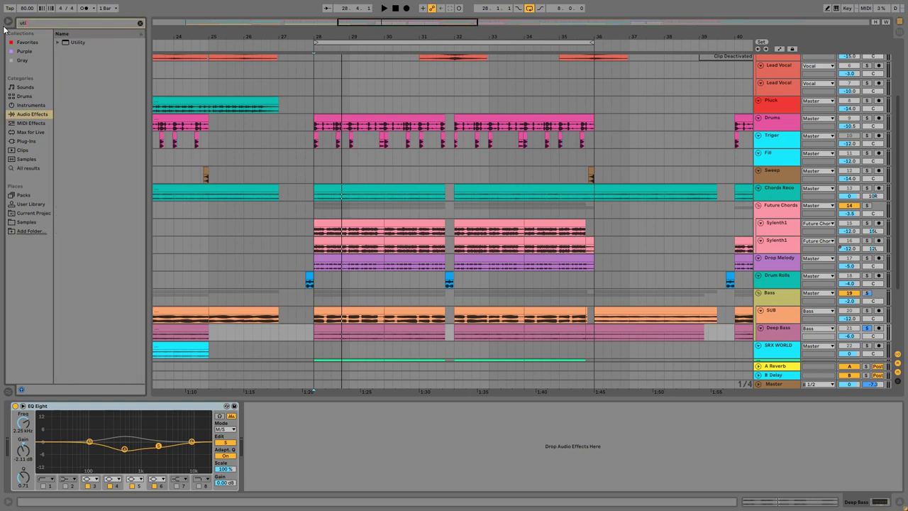
{"action": "double_click", "coordinate": [75, 44]}
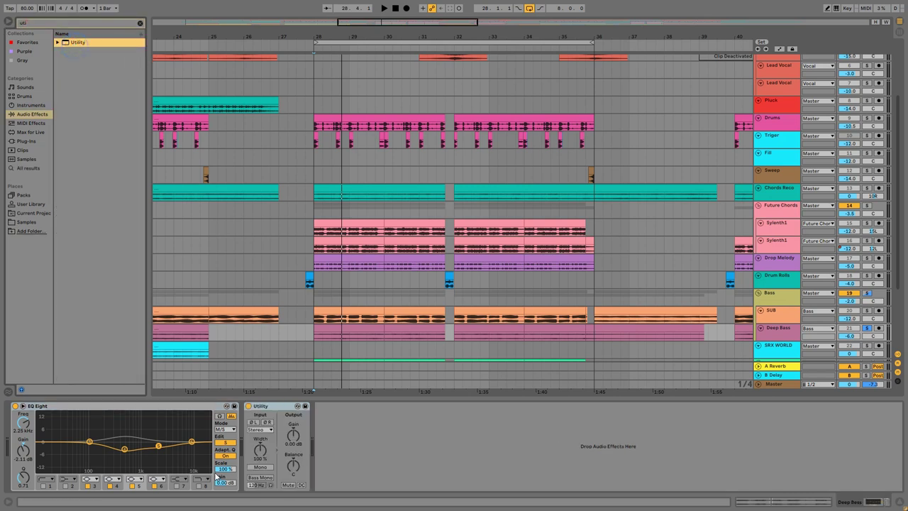
Set the Deep Bass Utility's Width to 218 % and its Gain to -3.78 dB while listening, and hide the device view.
{"action": "key", "text": "space"}
{"action": "left_click_drag", "start_coordinate": [263, 456], "coordinate": [262, 426]}
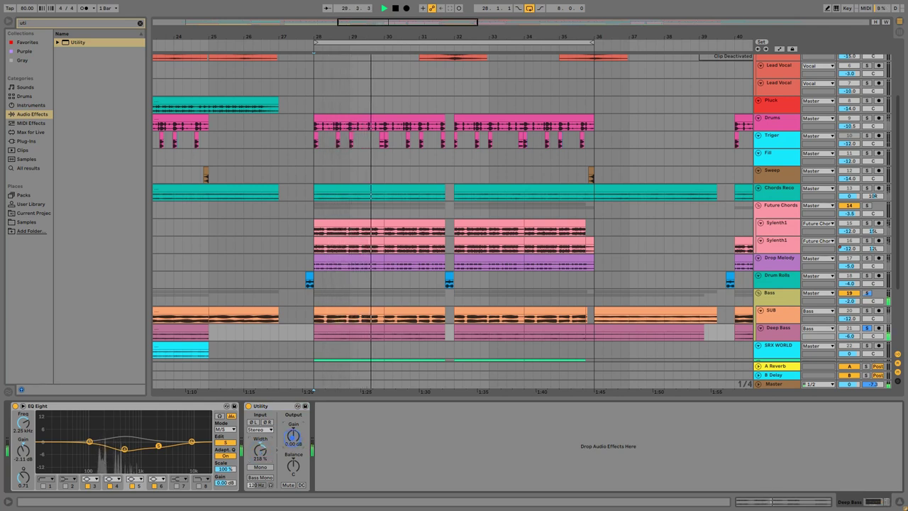
{"action": "left_click_drag", "start_coordinate": [292, 445], "coordinate": [292, 460]}
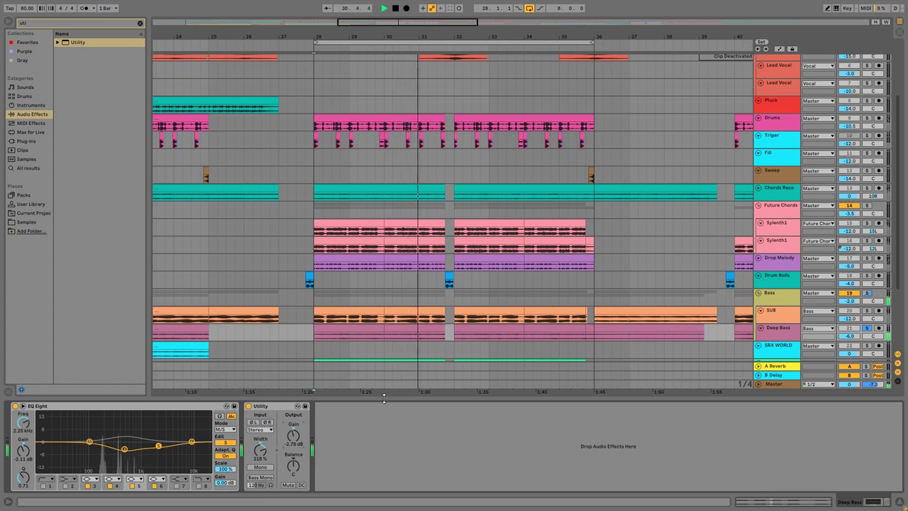
{"action": "key", "text": "ctrl+alt+l"}
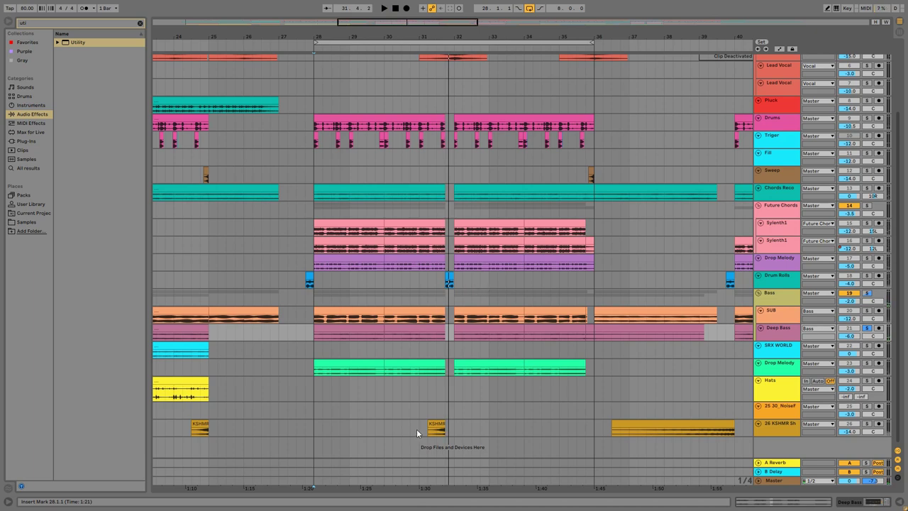
Solo only Lead Vocal track 5 and play its clip from bar 31.
{"action": "scroll", "coordinate": [401, 244], "scroll_direction": "up", "scroll_amount": 5}
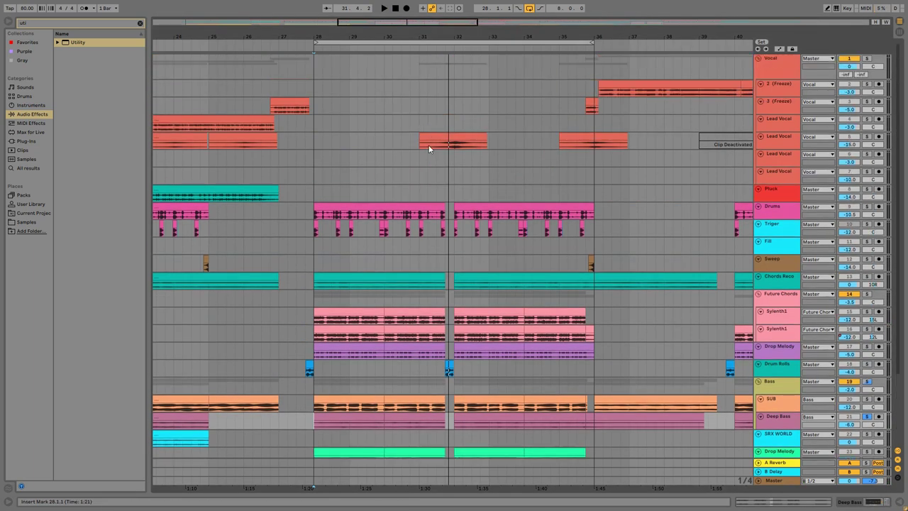
{"action": "left_click", "coordinate": [419, 145]}
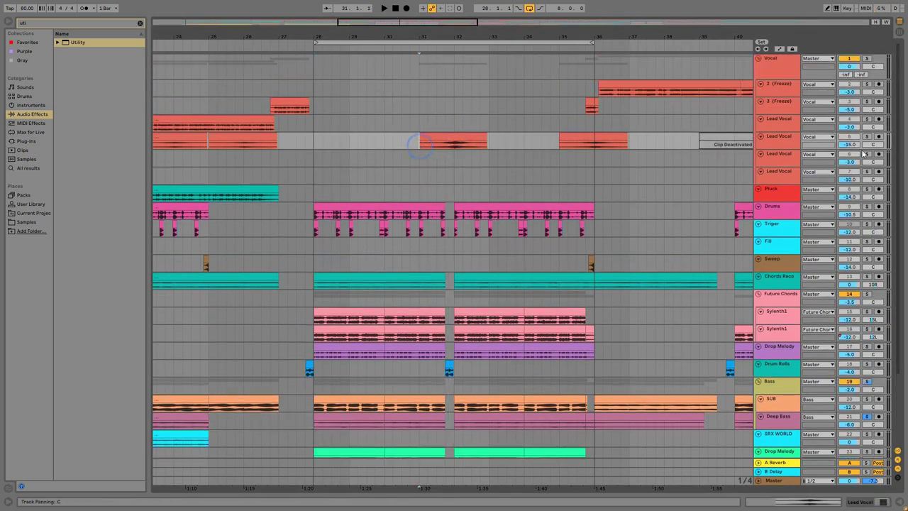
{"action": "left_click", "coordinate": [867, 136]}
{"action": "key", "text": "space"}
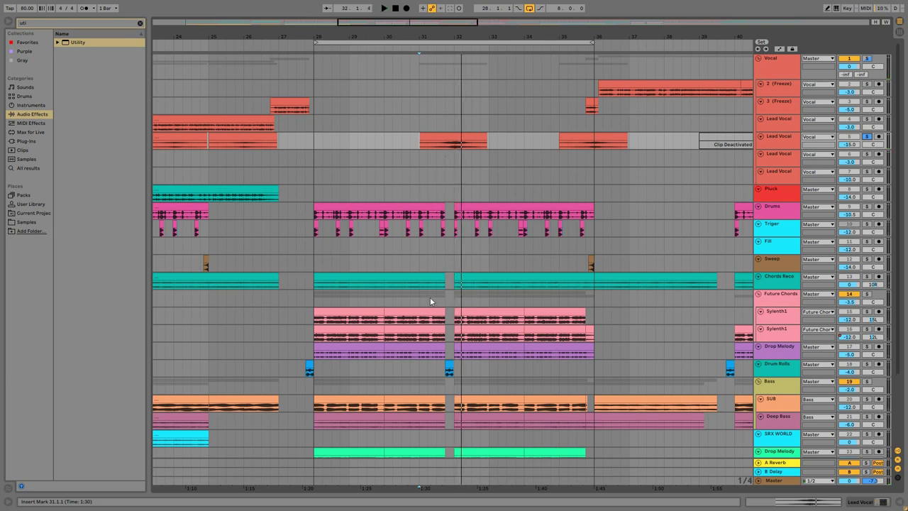
Solo only the KSHMR Short Sweep track and listen to its clip from bar 31.2.
{"action": "scroll", "coordinate": [427, 294], "scroll_direction": "down", "scroll_amount": 3}
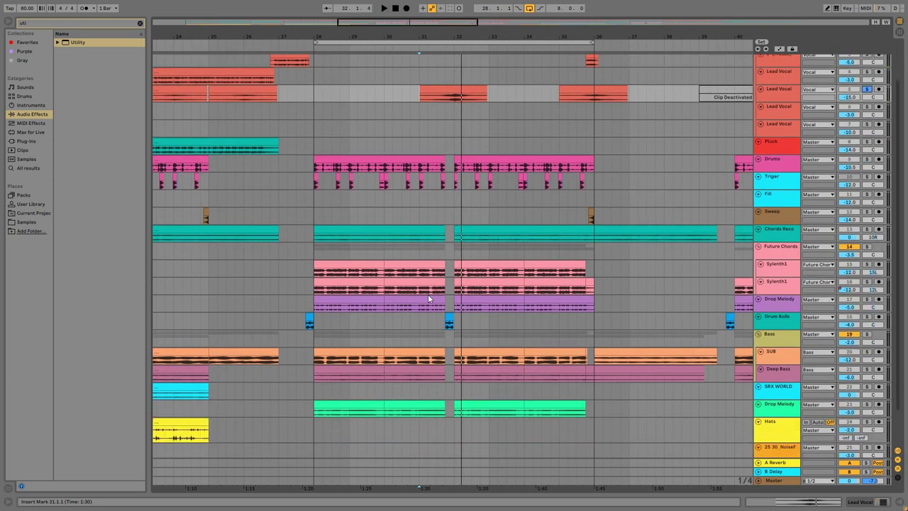
{"action": "scroll", "coordinate": [438, 279], "scroll_direction": "down", "scroll_amount": 3}
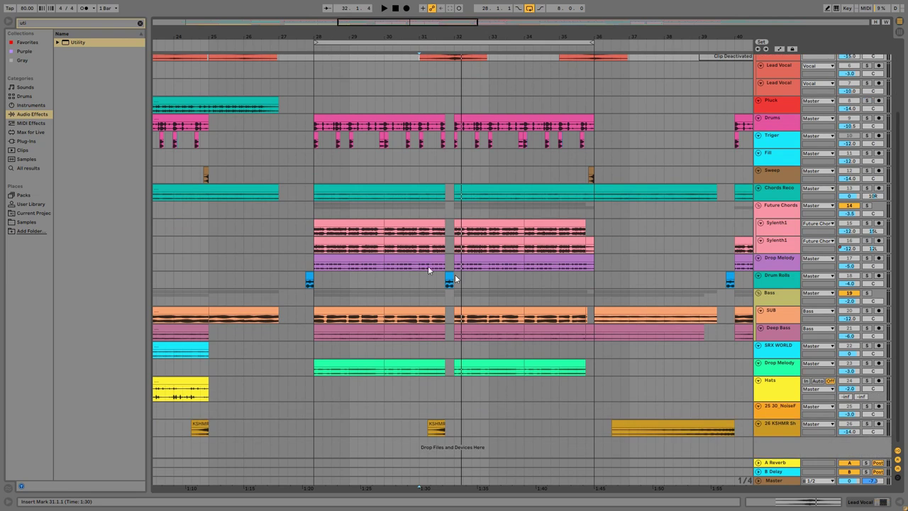
{"action": "left_click", "coordinate": [429, 436]}
{"action": "left_click", "coordinate": [866, 425]}
{"action": "key", "text": "space"}
{"action": "key", "text": "space"}
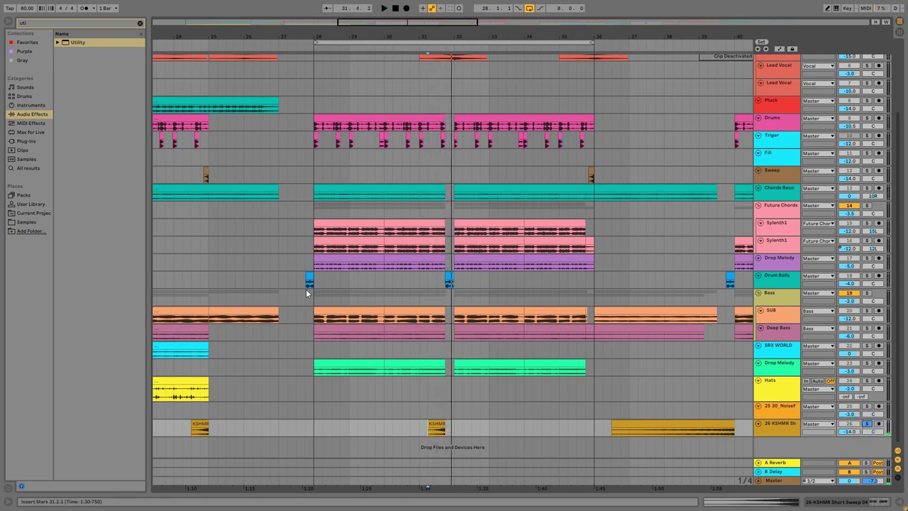
Solo only the Drum Rolls track, listen to its clip from bar 31.4, and show the track's devices.
{"action": "left_click", "coordinate": [447, 286]}
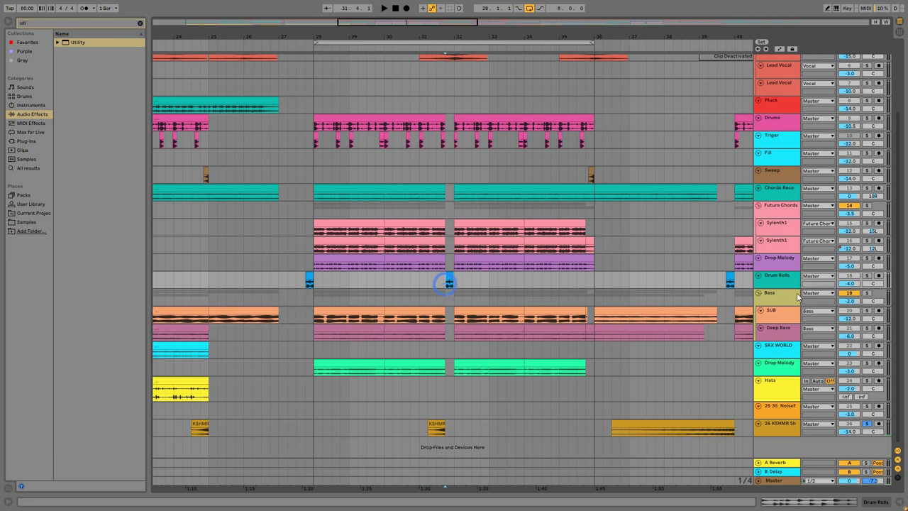
{"action": "left_click", "coordinate": [866, 276]}
{"action": "key", "text": "space"}
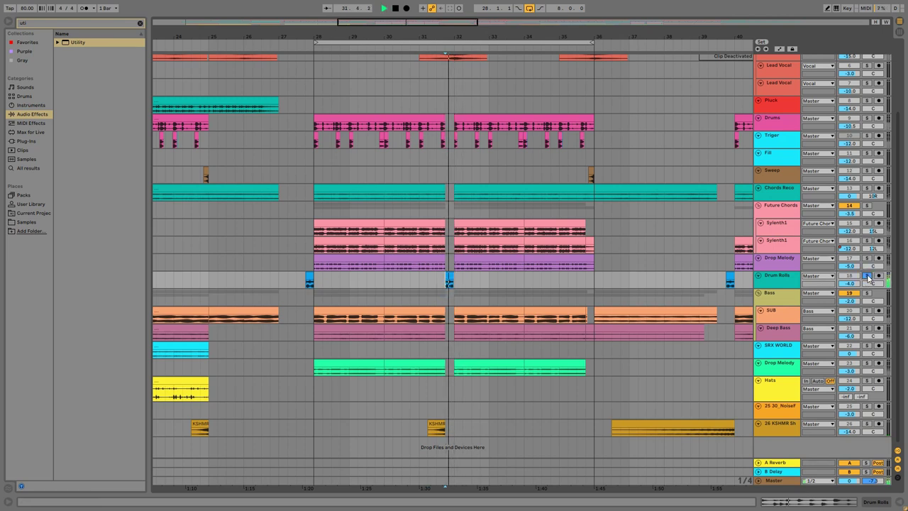
{"action": "key", "text": "space"}
{"action": "double_click", "coordinate": [787, 281]}
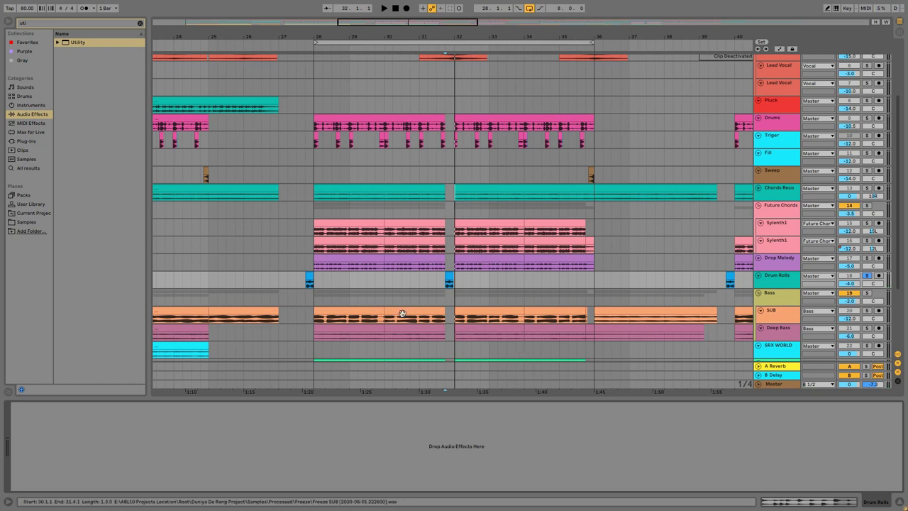
{"action": "left_click", "coordinate": [434, 387]}
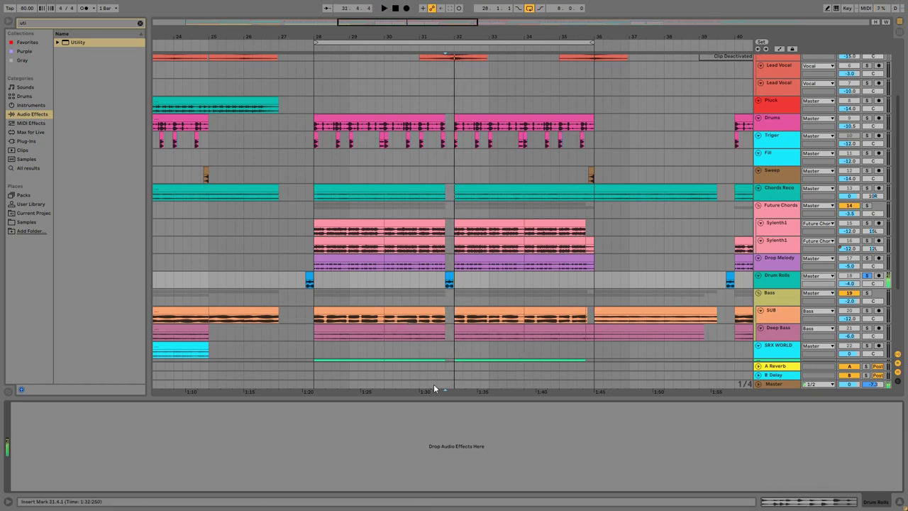
{"action": "key", "text": "space"}
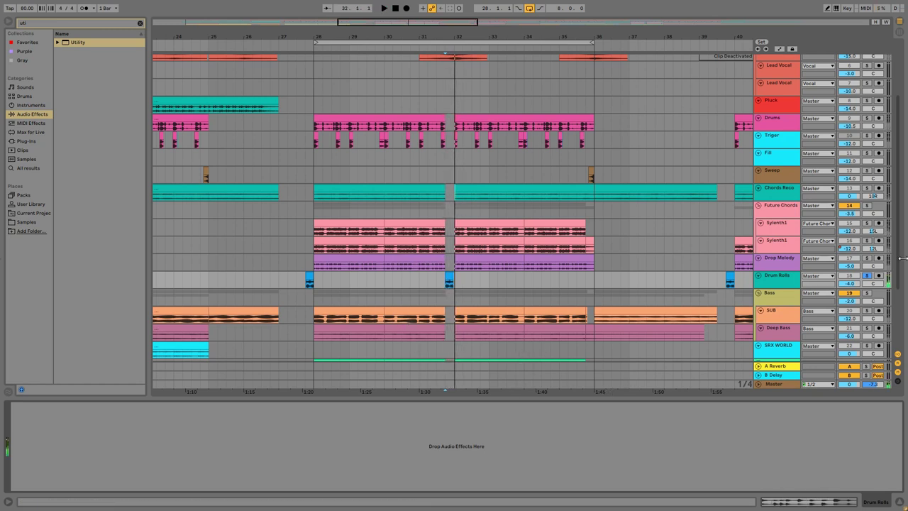
Set the Drum Rolls track's volume to -3 dB, hide the device view and unsolo the track.
{"action": "left_click", "coordinate": [850, 284]}
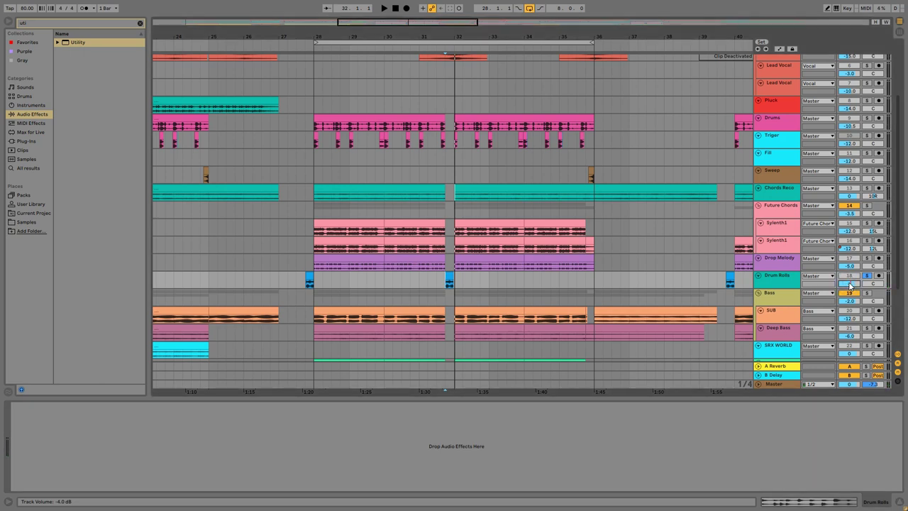
{"action": "left_click", "coordinate": [688, 397]}
{"action": "left_click", "coordinate": [867, 276]}
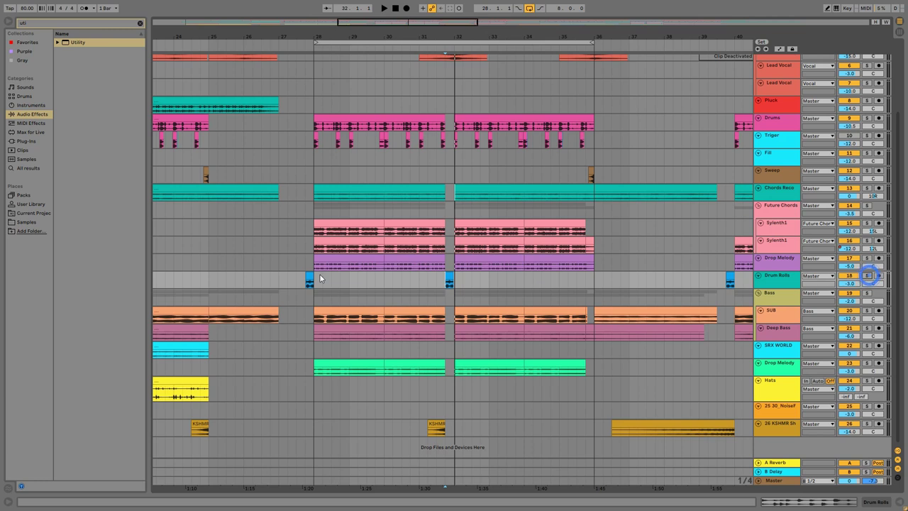
Play the full mix from bar 28 with the Master's devices shown, comparing mono and stereo with its Utility.
{"action": "left_click", "coordinate": [312, 175]}
{"action": "key", "text": "space"}
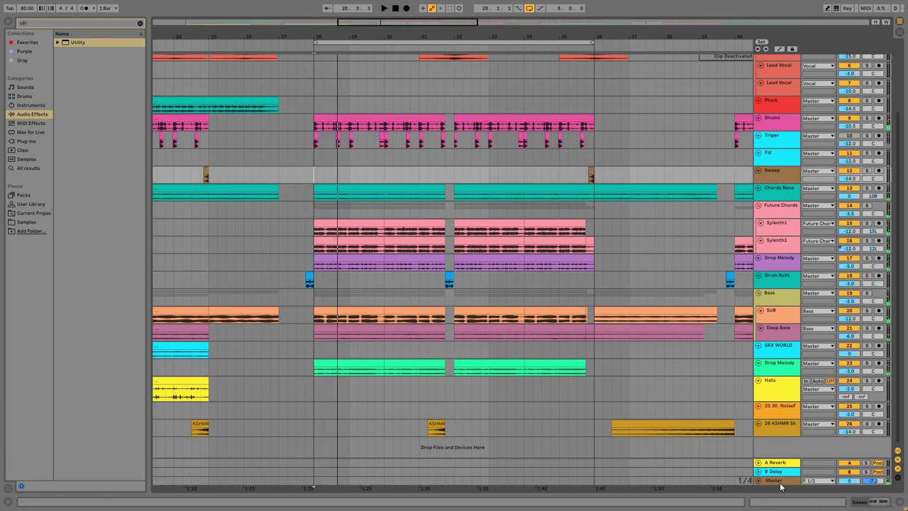
{"action": "double_click", "coordinate": [779, 486]}
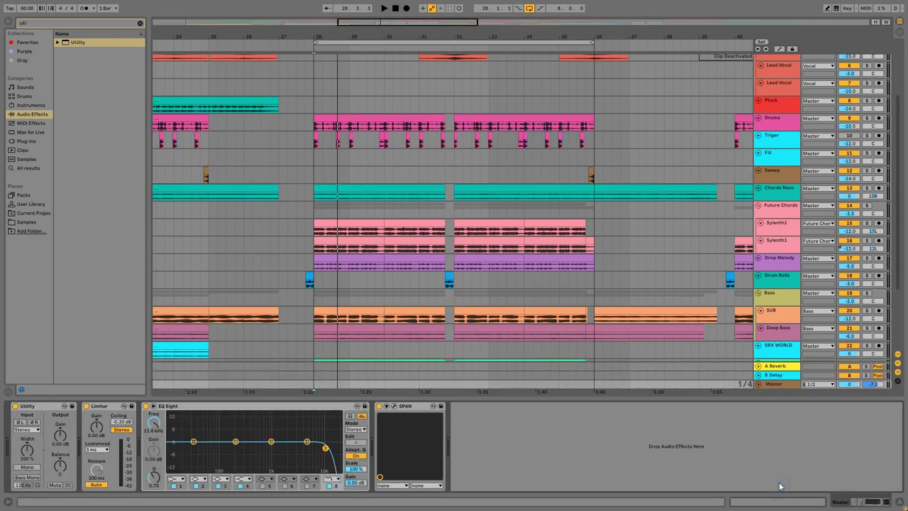
{"action": "key", "text": "space"}
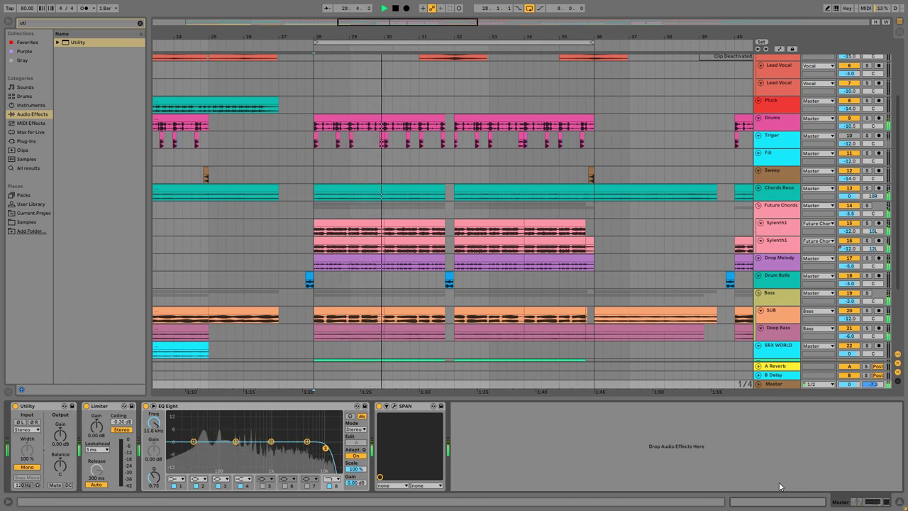
{"action": "key", "text": "space"}
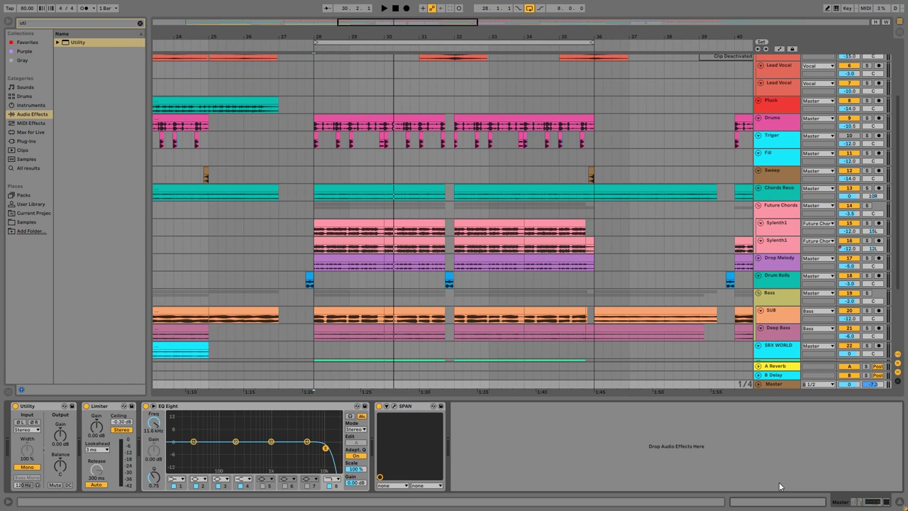
{"action": "key", "text": "space"}
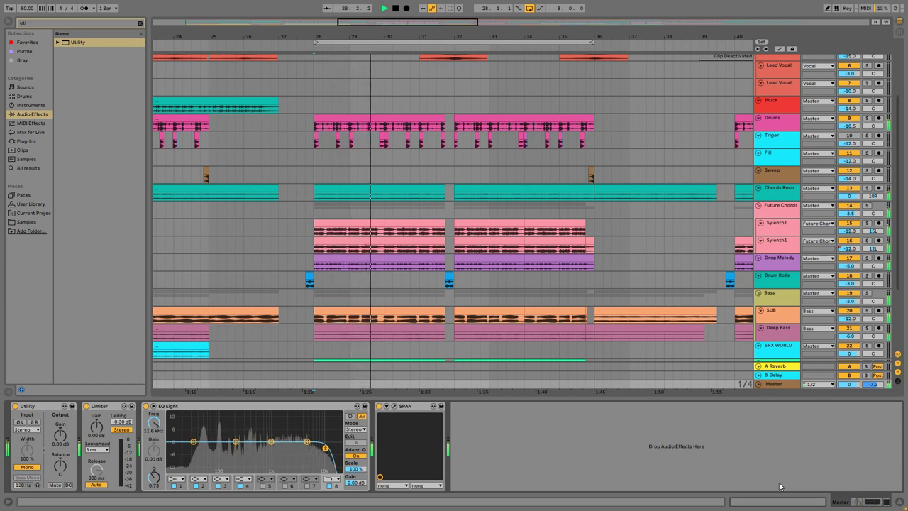
{"action": "key", "text": "space"}
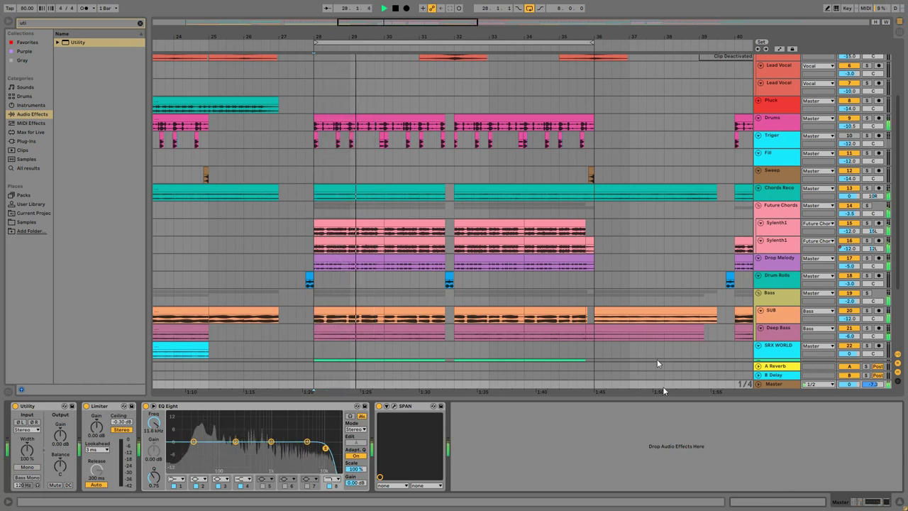
Set the SUB track's volume to -11 dB, hide the device view and replay the mix from bar 28.
{"action": "left_click", "coordinate": [511, 400]}
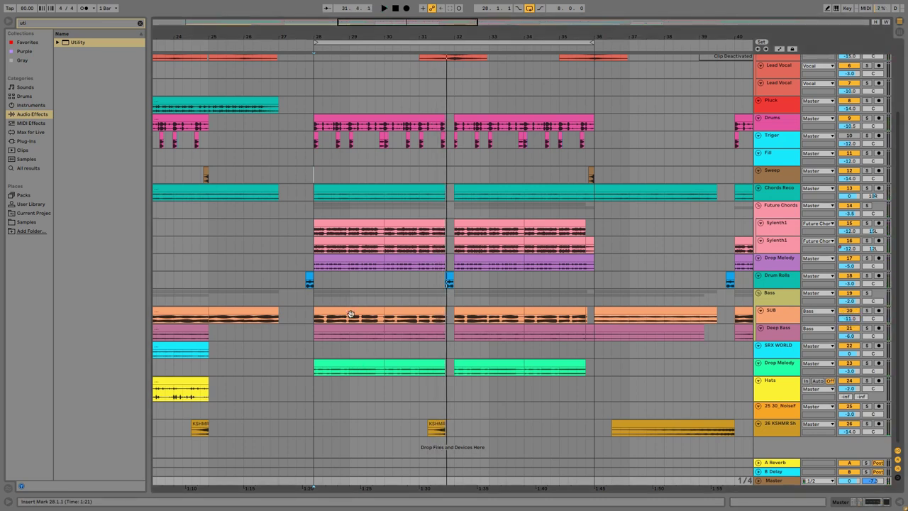
{"action": "left_click", "coordinate": [311, 298]}
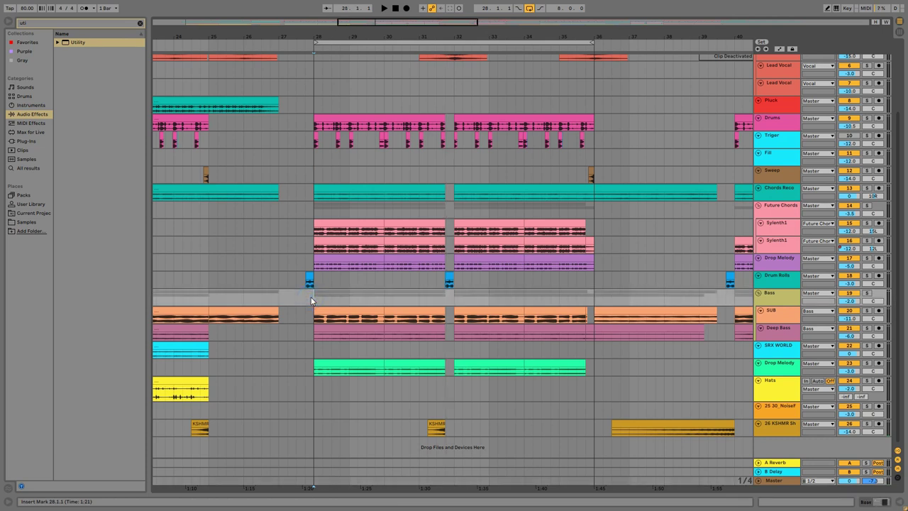
{"action": "key", "text": "space"}
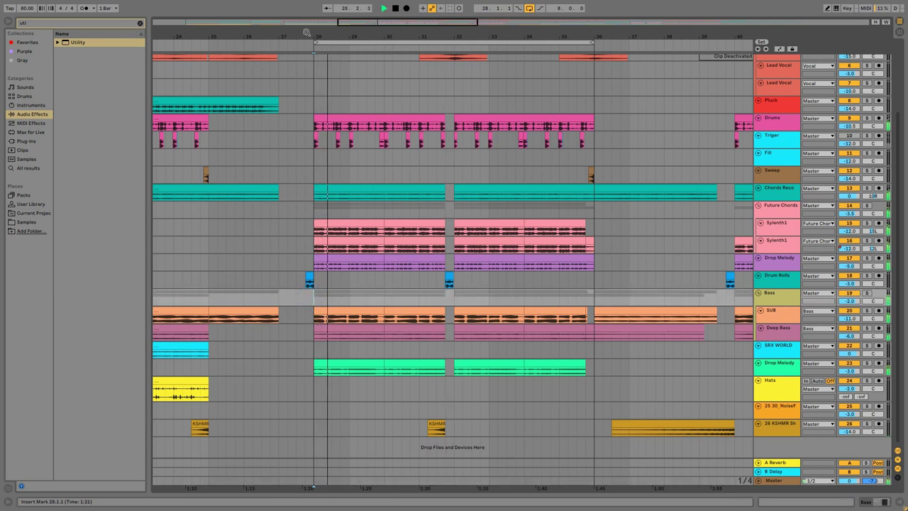
Stop playback and move the eight-bar loop so that it starts at bar 13.
{"action": "left_click_drag", "start_coordinate": [307, 33], "coordinate": [679, 23]}
{"action": "left_click_drag", "start_coordinate": [383, 28], "coordinate": [356, 24]}
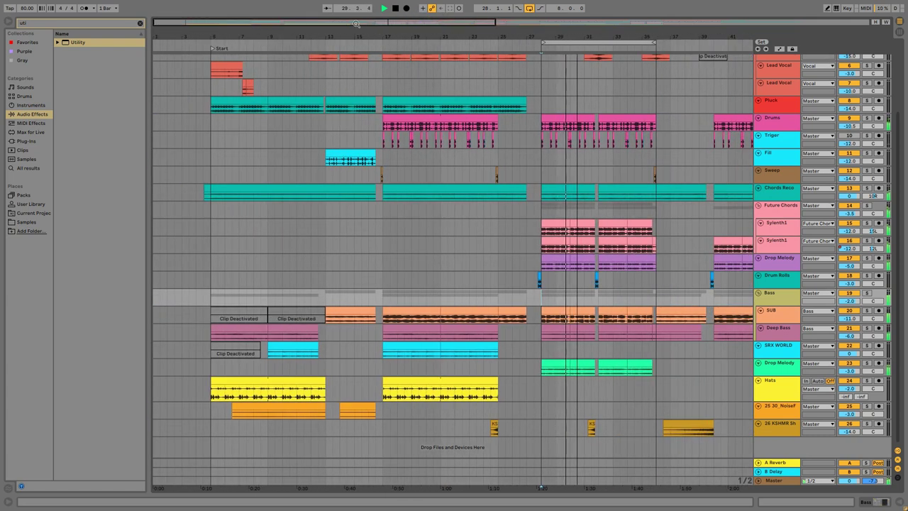
{"action": "scroll", "coordinate": [635, 171], "scroll_direction": "up", "scroll_amount": 3}
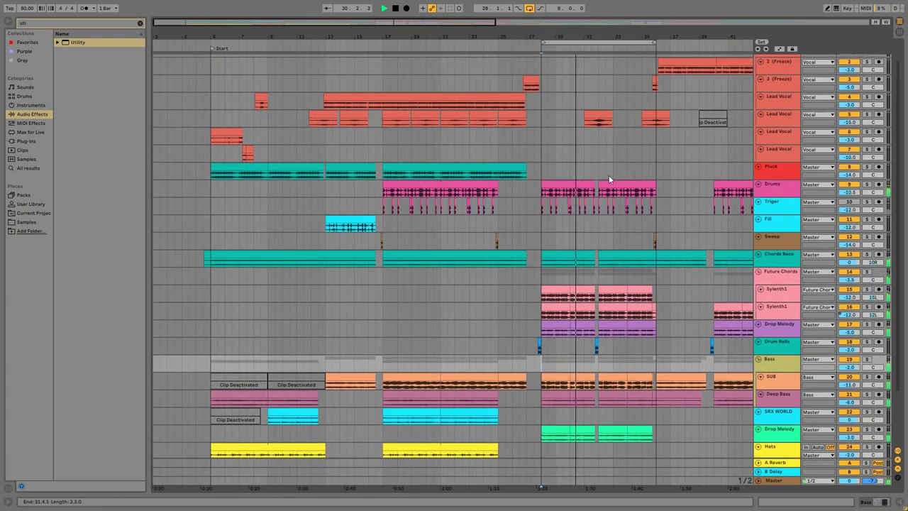
{"action": "key", "text": "space"}
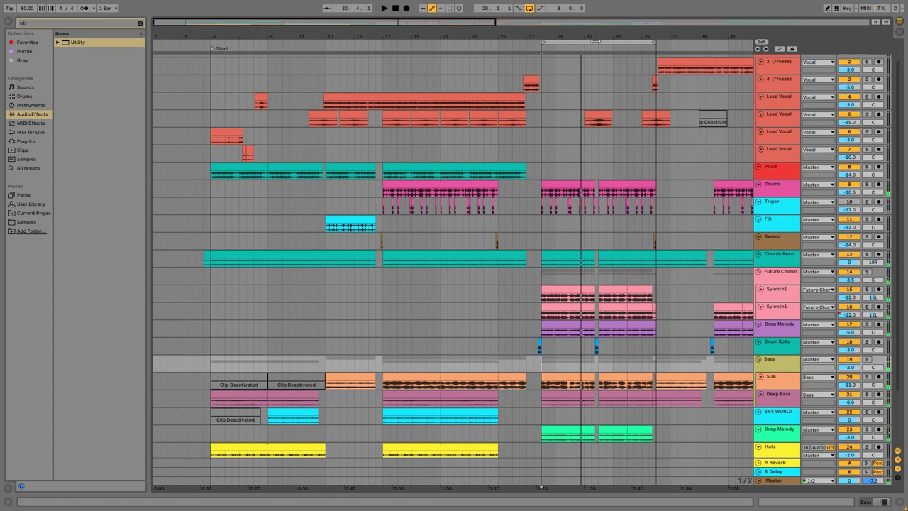
{"action": "left_click_drag", "start_coordinate": [594, 41], "coordinate": [391, 71]}
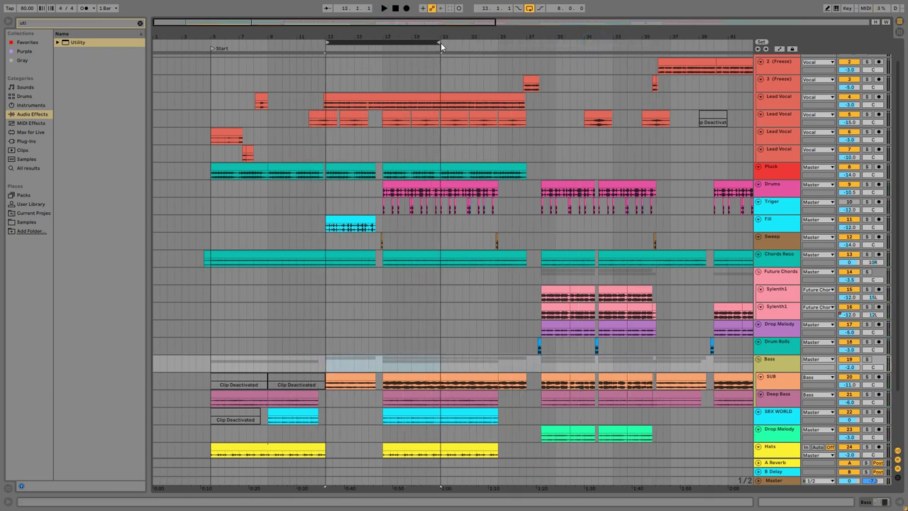
{"action": "left_click_drag", "start_coordinate": [348, 25], "coordinate": [303, 33]}
{"action": "key", "text": "space"}
{"action": "mouse_move", "coordinate": [205, 44]}
{"action": "left_mouse_down"}
{"action": "mouse_move", "coordinate": [180, 50]}
{"action": "mouse_move", "coordinate": [229, 55]}
{"action": "mouse_move", "coordinate": [201, 54]}
{"action": "left_mouse_up"}
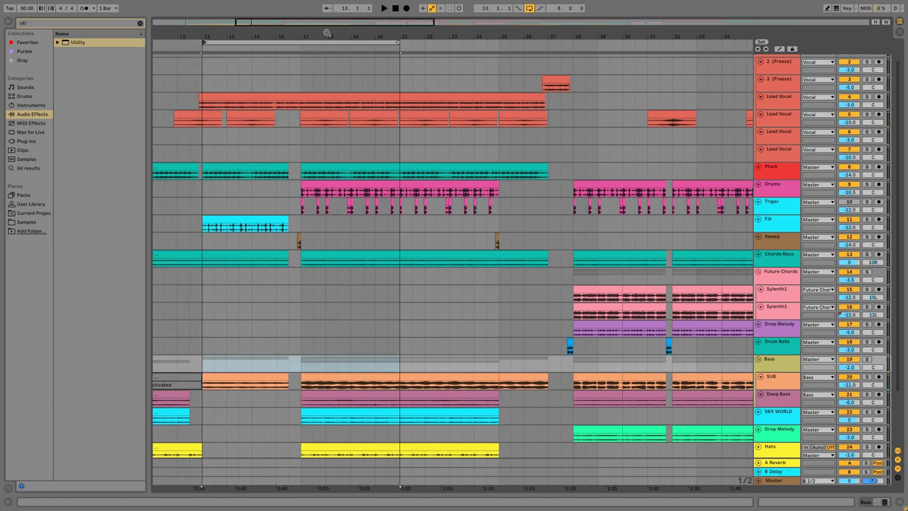
{"action": "mouse_move", "coordinate": [335, 23]}
{"action": "left_mouse_down"}
{"action": "mouse_move", "coordinate": [348, 23]}
{"action": "mouse_move", "coordinate": [320, 28]}
{"action": "left_mouse_up"}
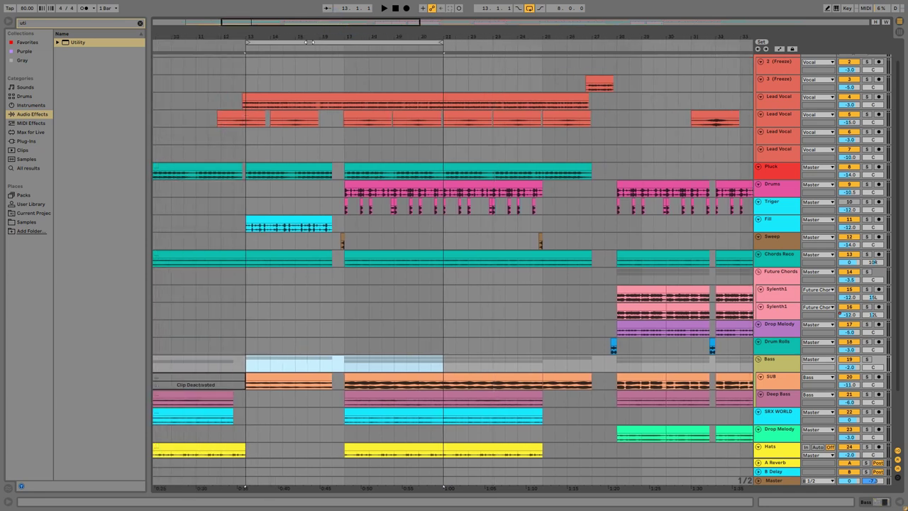
Solo only the Fill track and play its clip from bar 13.
{"action": "left_click", "coordinate": [310, 219]}
{"action": "left_click", "coordinate": [867, 220]}
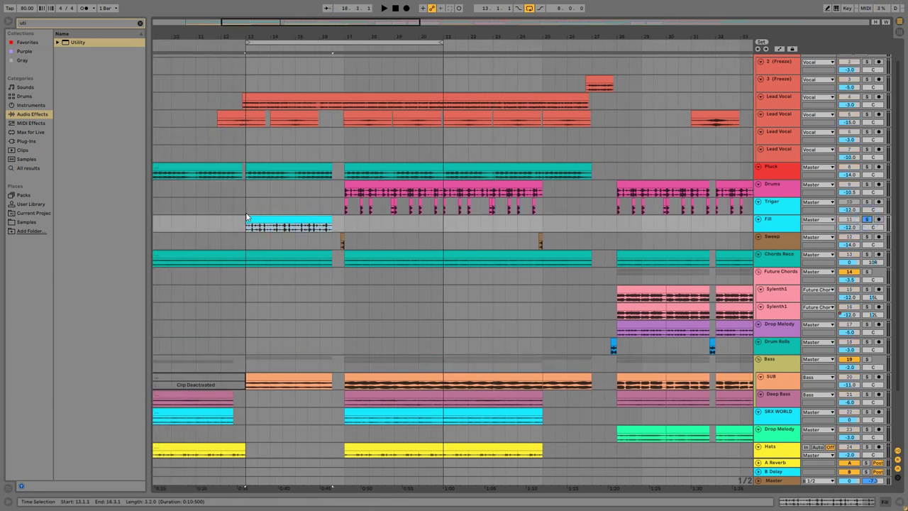
{"action": "left_click", "coordinate": [246, 215]}
{"action": "key", "text": "space"}
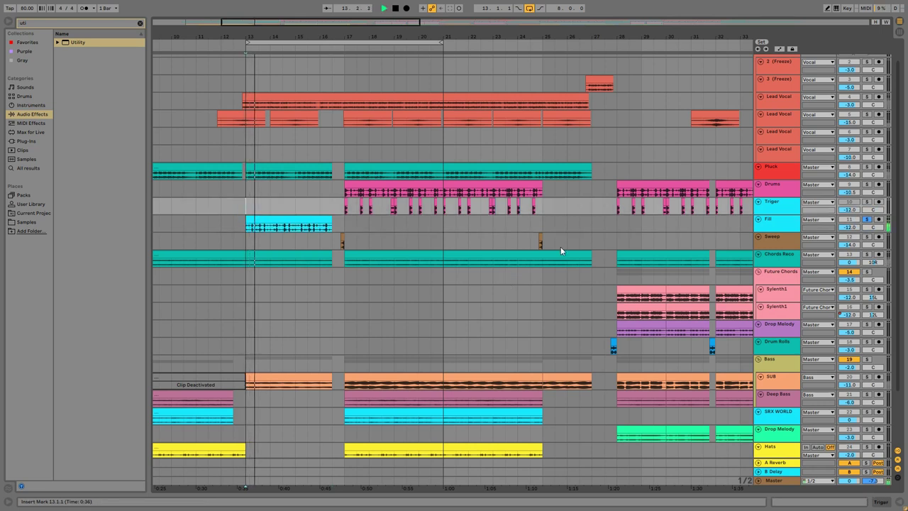
Stop playback, show the Fill track's devices and add the Utility effect to it.
{"action": "double_click", "coordinate": [789, 222]}
{"action": "key", "text": "space"}
{"action": "double_click", "coordinate": [60, 24]}
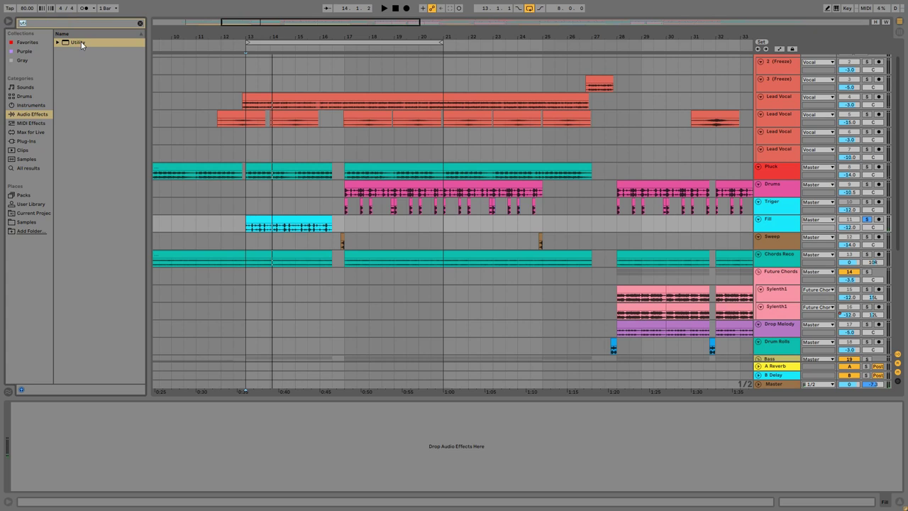
{"action": "left_click_drag", "start_coordinate": [78, 45], "coordinate": [64, 463]}
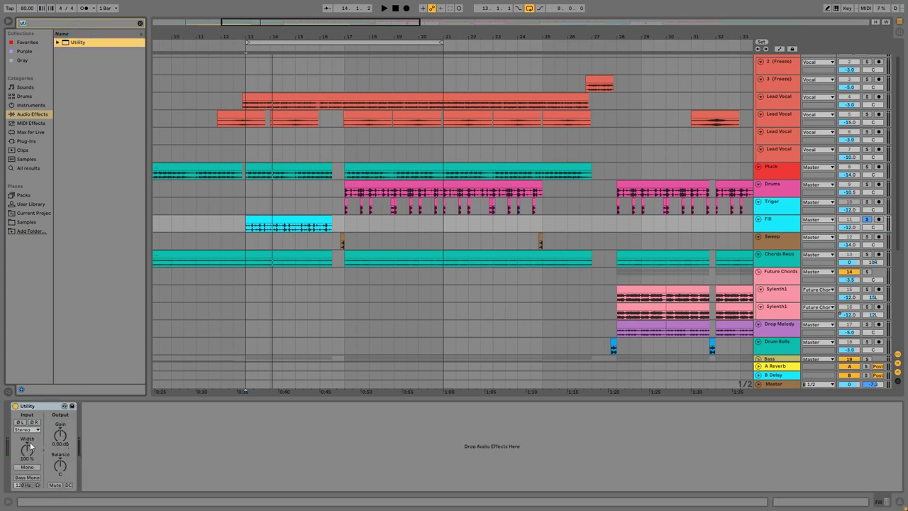
Set the Fill track's Utility Width to 125 % and listen to the result.
{"action": "left_click", "coordinate": [29, 459]}
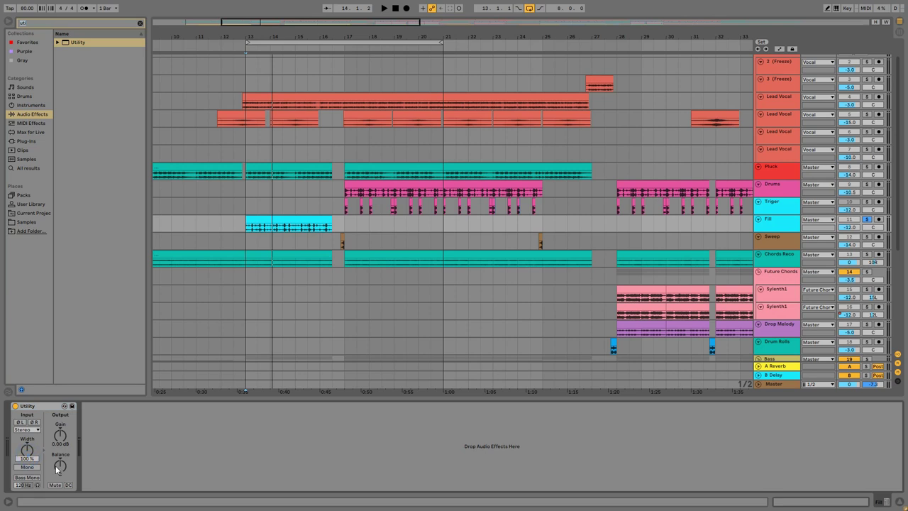
{"action": "key", "text": "Return"}
{"action": "key", "text": "space"}
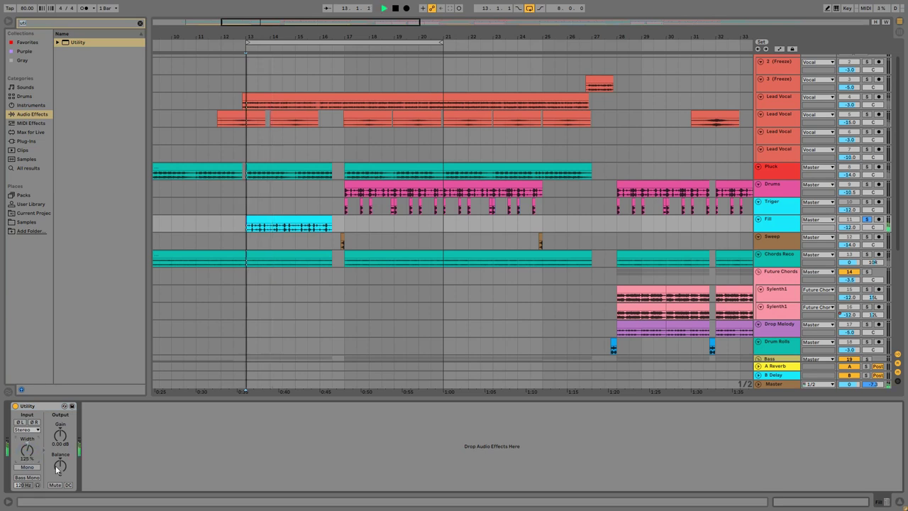
{"action": "key", "text": "space"}
Search the browser's audio effects for "eq" and add EQ Eight after the Utility on the Fill track.
{"action": "left_click", "coordinate": [48, 24]}
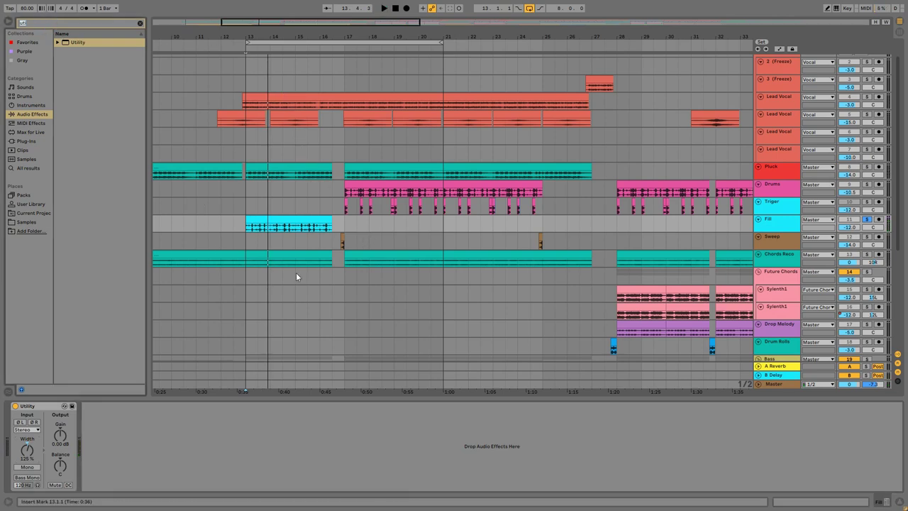
{"action": "scroll", "coordinate": [309, 240], "scroll_direction": "down", "scroll_amount": 8}
{"action": "scroll", "coordinate": [267, 183], "scroll_direction": "up", "scroll_amount": 4}
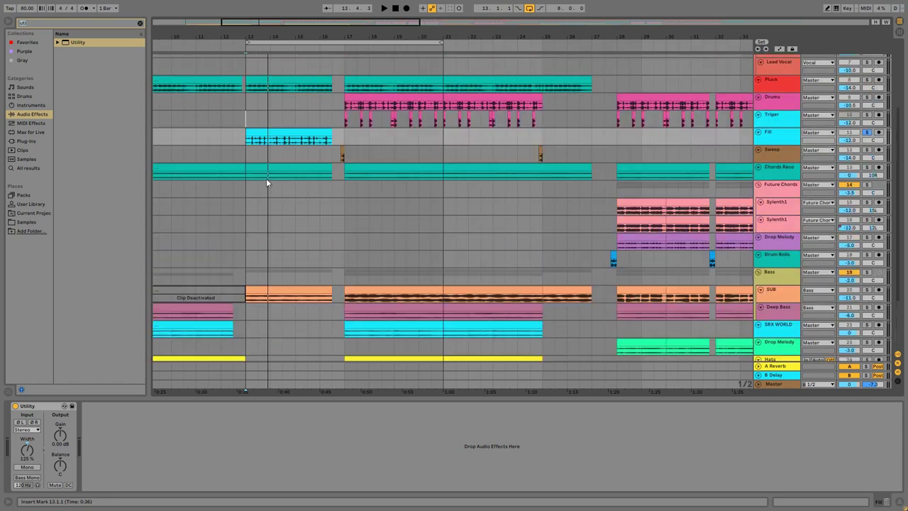
{"action": "scroll", "coordinate": [267, 183], "scroll_direction": "up", "scroll_amount": 3}
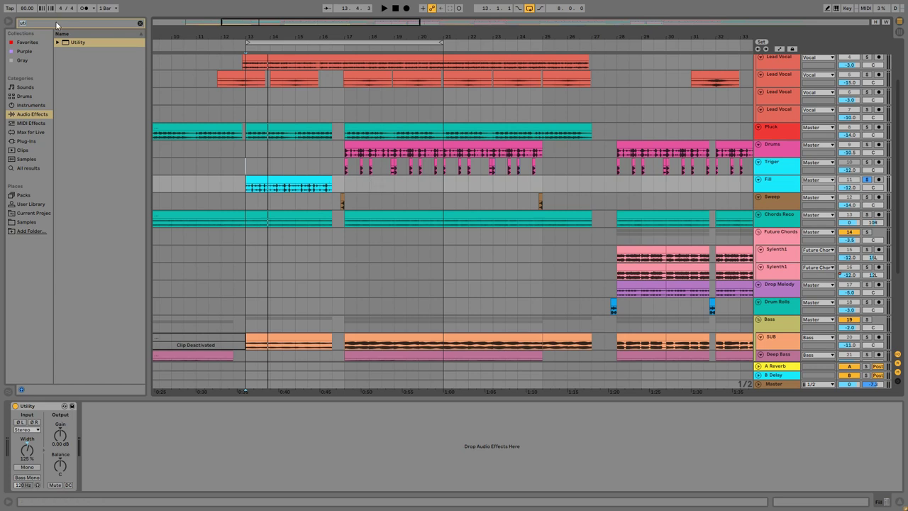
{"action": "key", "text": "ctrl+f"}
{"action": "type", "text": "eq"}
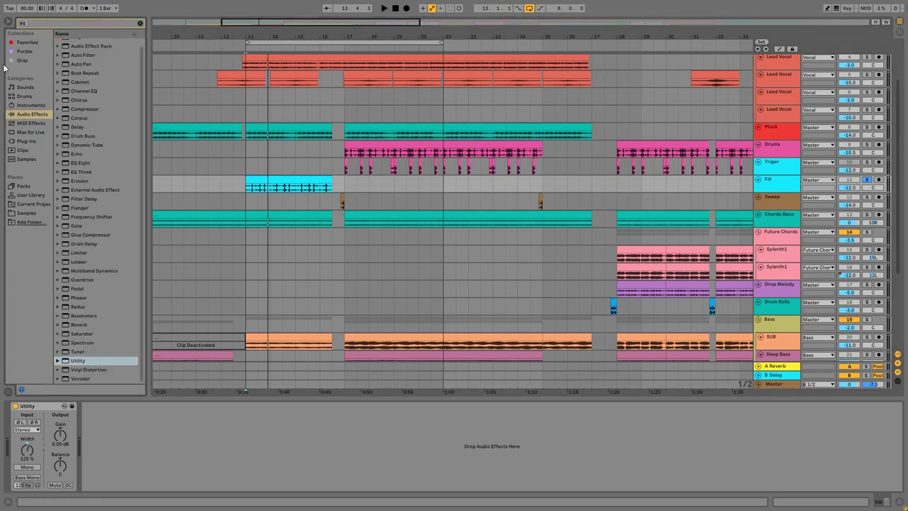
{"action": "left_click_drag", "start_coordinate": [82, 60], "coordinate": [213, 491]}
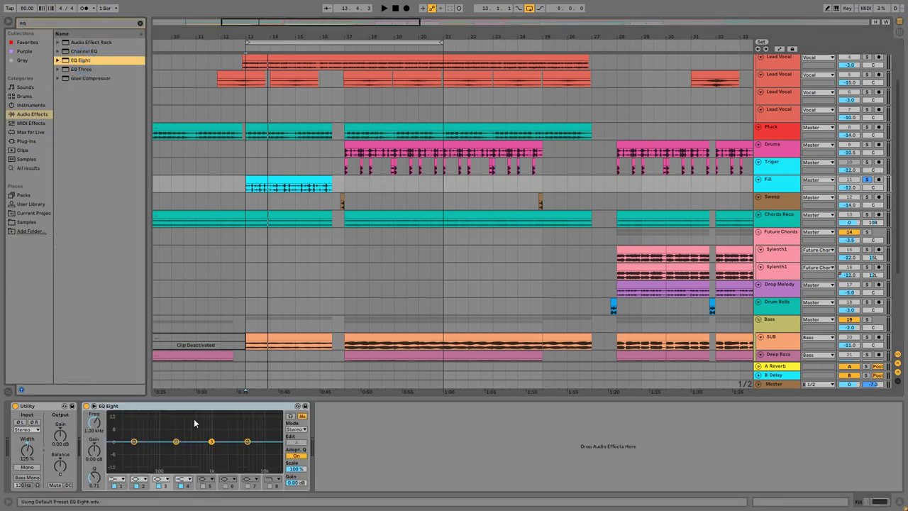
Change band 1 of the Fill track's EQ Eight to a low-cut filter while listening.
{"action": "key", "text": "space"}
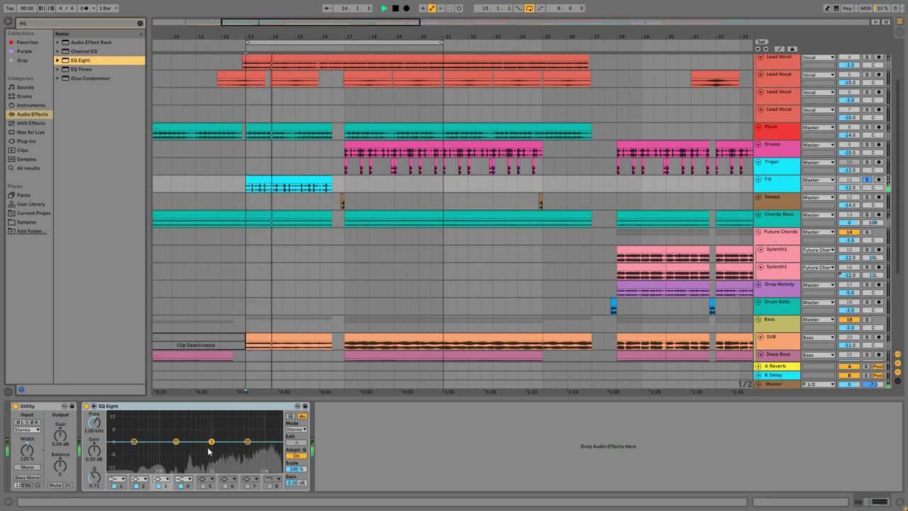
{"action": "left_click", "coordinate": [116, 479]}
{"action": "left_click", "coordinate": [113, 422]}
{"action": "key", "text": "space"}
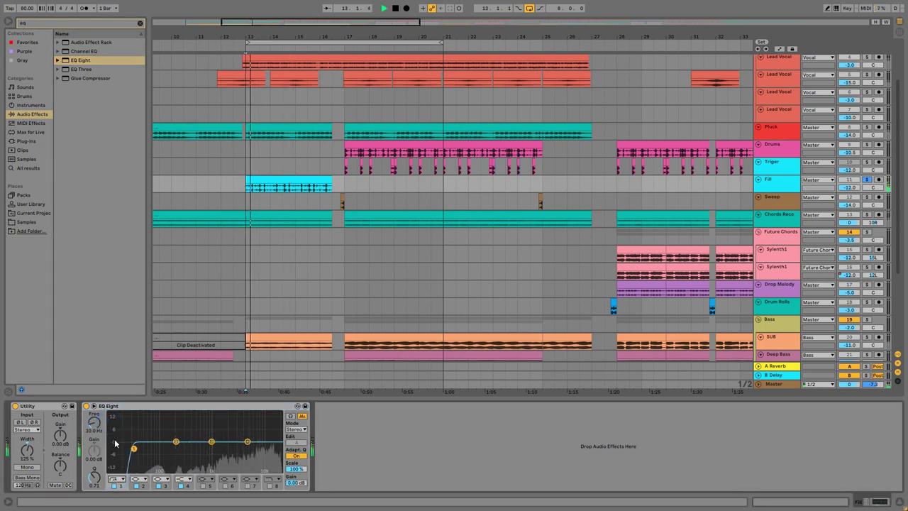
Set the low-cut frequency of the Fill track's EQ Eight to 88.0 Hz and listen to the soloed part.
{"action": "left_click_drag", "start_coordinate": [133, 448], "coordinate": [157, 448]}
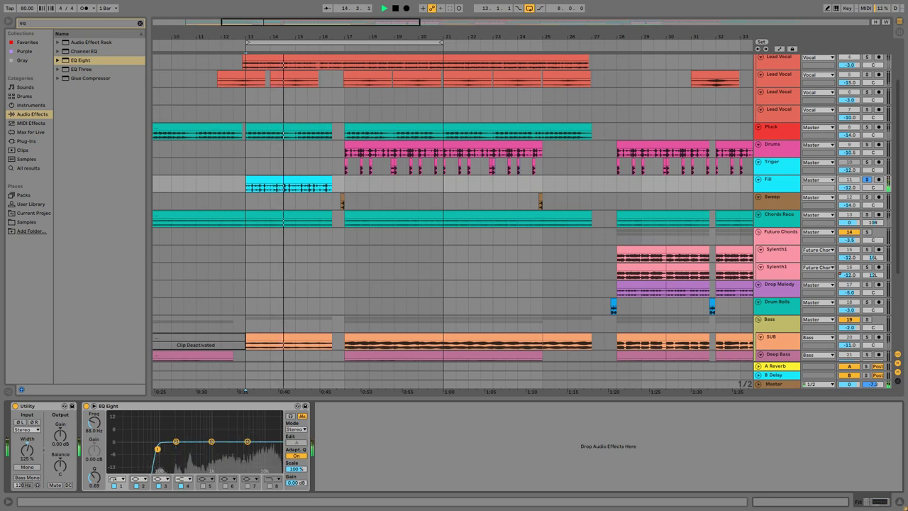
{"action": "key", "text": "space"}
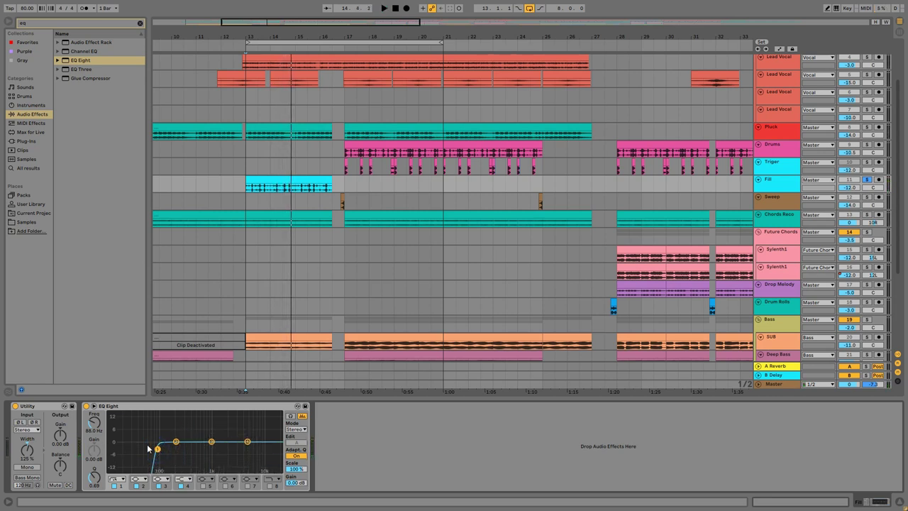
{"action": "key", "text": "space"}
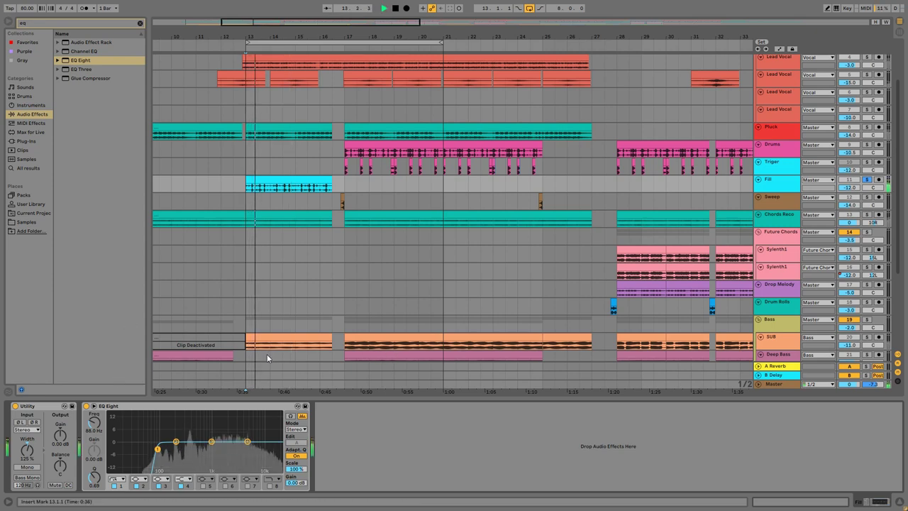
{"action": "key", "text": "space"}
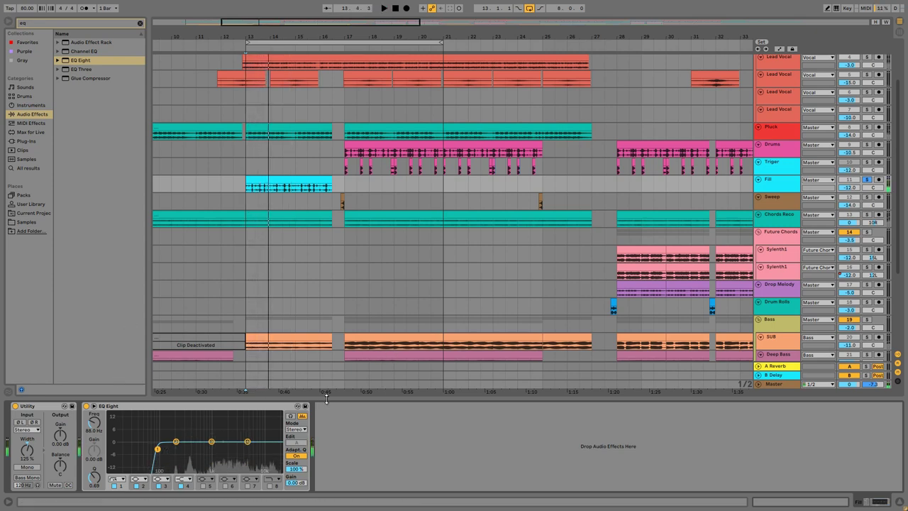
Solo the Pluck track from bar 13, show its devices and add EQ Eight to it.
{"action": "key", "text": "ctrl+alt+l"}
{"action": "scroll", "coordinate": [268, 348], "scroll_direction": "down", "scroll_amount": 2}
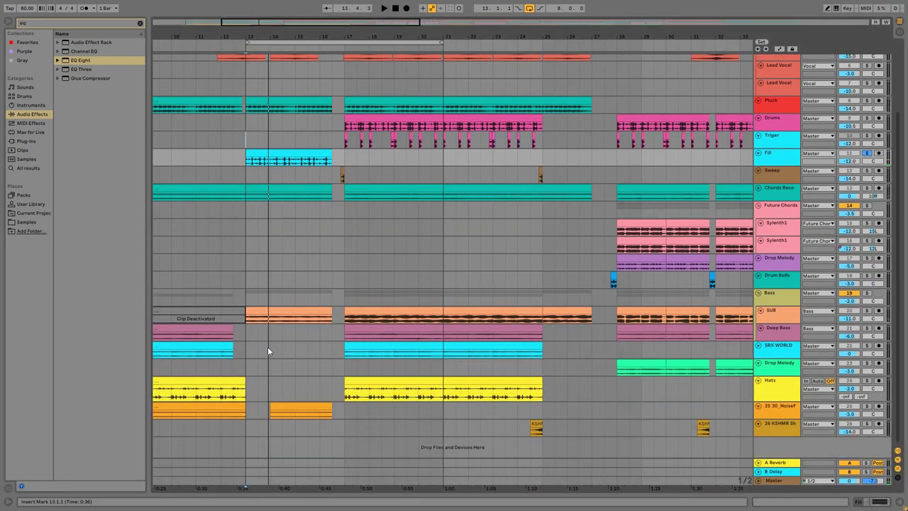
{"action": "left_click", "coordinate": [245, 303]}
{"action": "scroll", "coordinate": [282, 334], "scroll_direction": "up", "scroll_amount": 5}
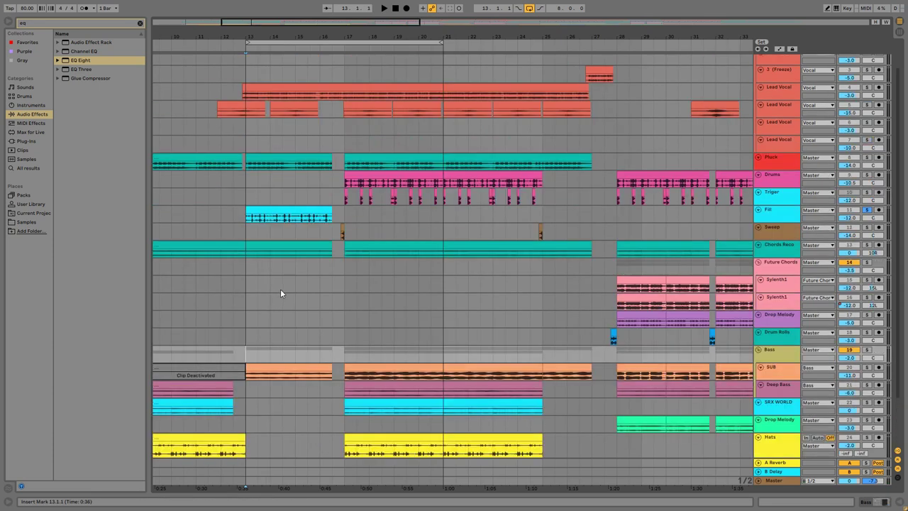
{"action": "left_click", "coordinate": [264, 190]}
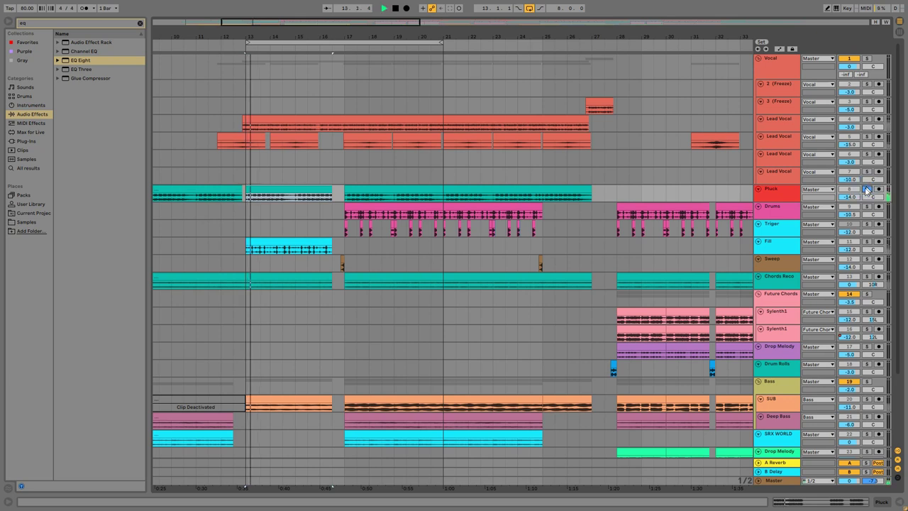
{"action": "double_click", "coordinate": [774, 198]}
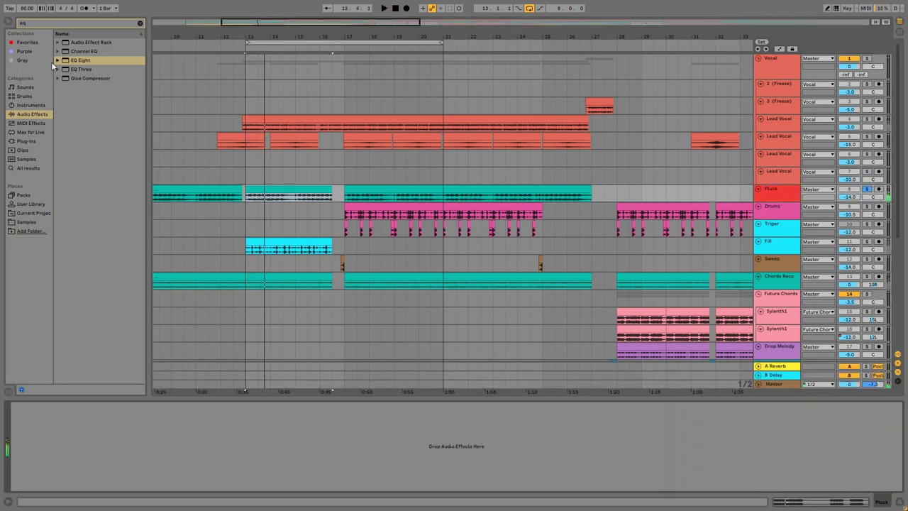
{"action": "left_click_drag", "start_coordinate": [81, 63], "coordinate": [119, 440]}
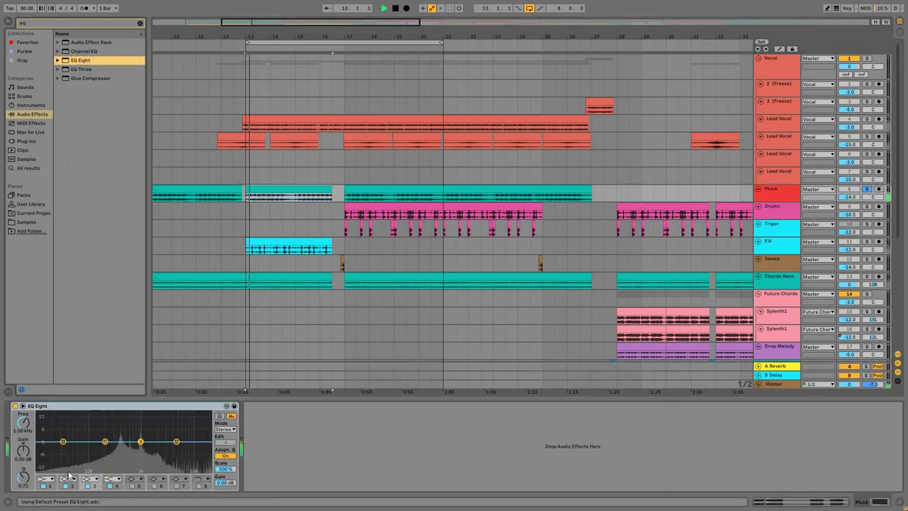
Change band 1 of the Pluck track's EQ Eight to a low-cut filter at 91.8 Hz while listening.
{"action": "key", "text": "space"}
{"action": "left_click", "coordinate": [51, 479]}
{"action": "left_click", "coordinate": [47, 420]}
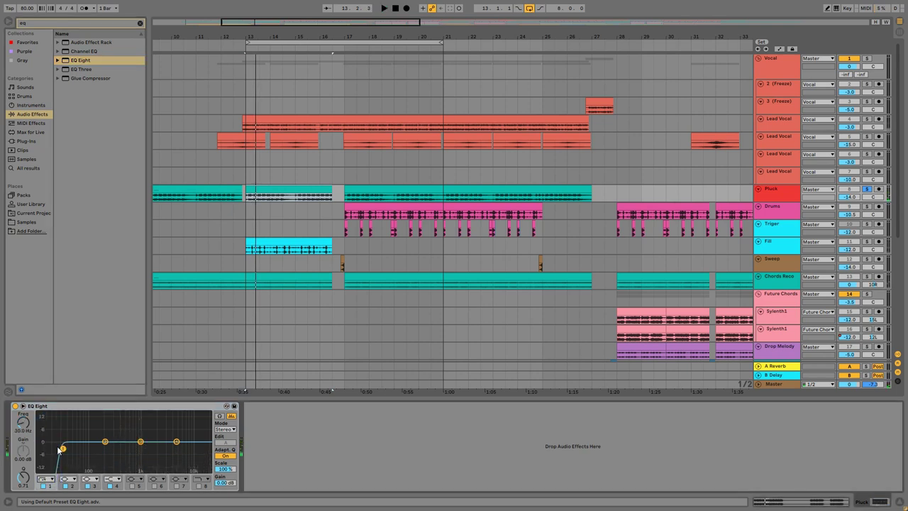
{"action": "key", "text": "space"}
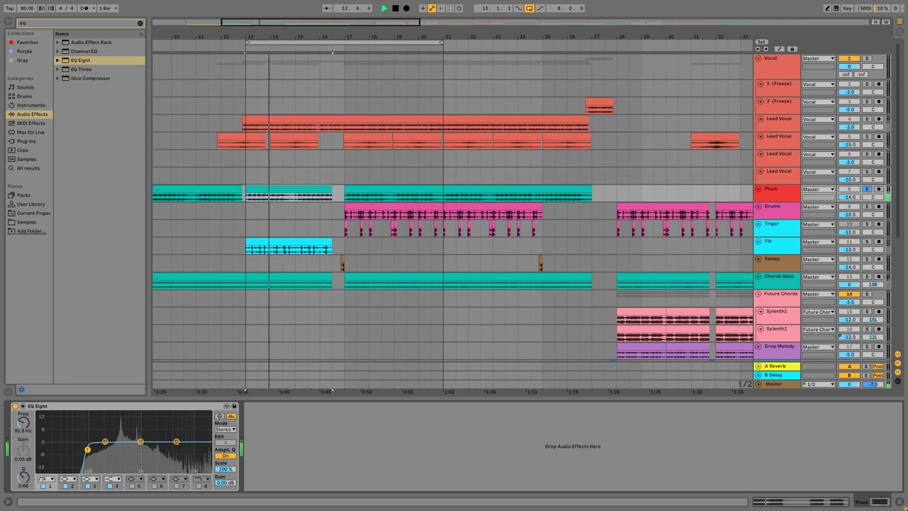
{"action": "key", "text": "space"}
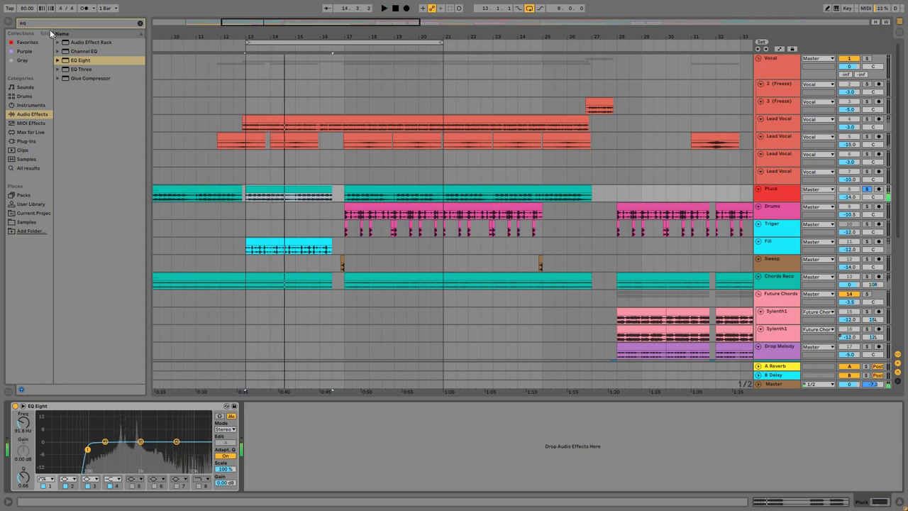
Add a second EQ Eight in M/S mode to the Pluck track and boost its mid channel by 2.11 dB at 612 Hz.
{"action": "left_click_drag", "start_coordinate": [78, 63], "coordinate": [338, 462]}
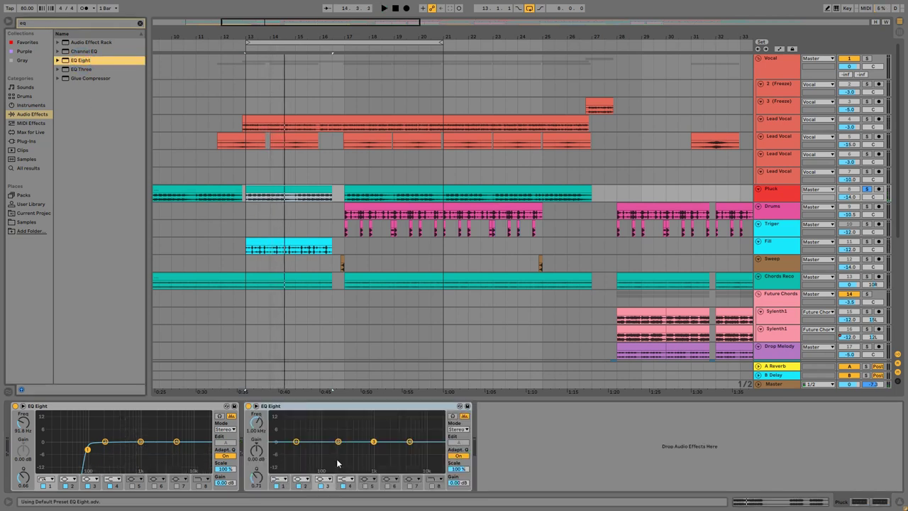
{"action": "left_click", "coordinate": [458, 429]}
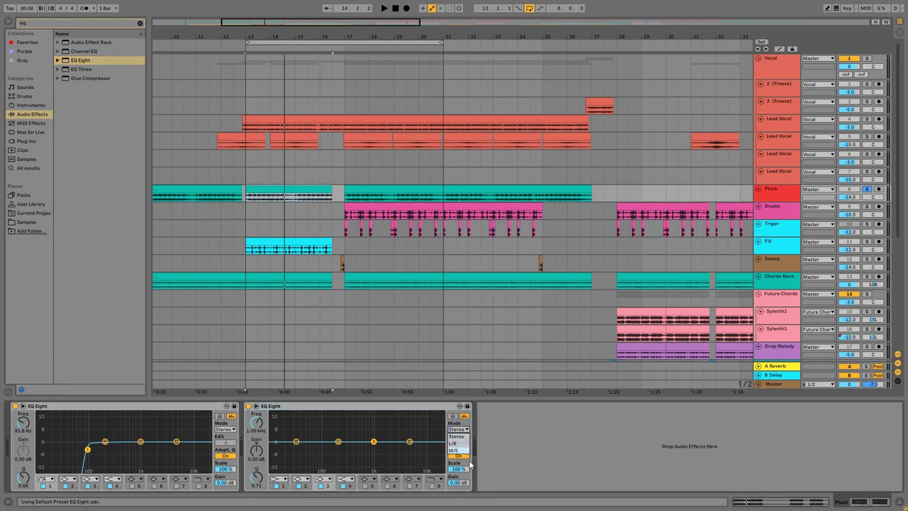
{"action": "key", "text": "space"}
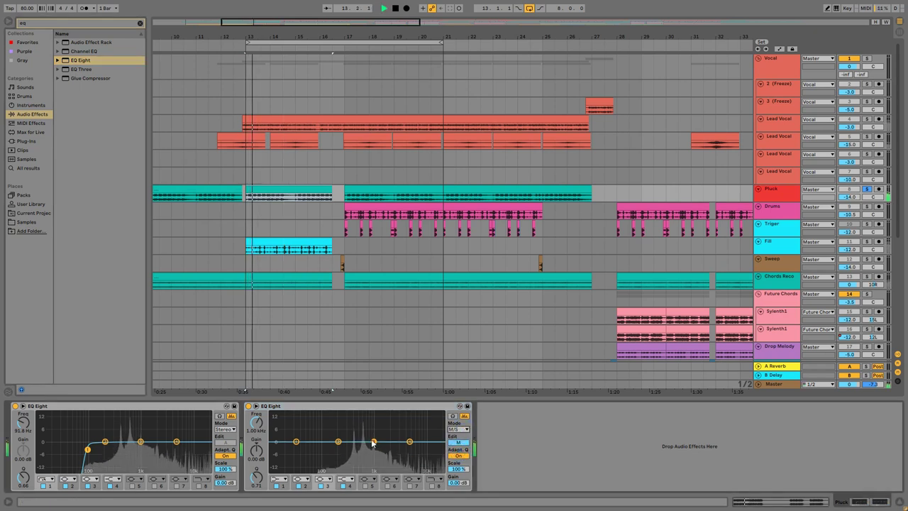
{"action": "left_click_drag", "start_coordinate": [374, 441], "coordinate": [363, 438]}
{"action": "key", "text": "space"}
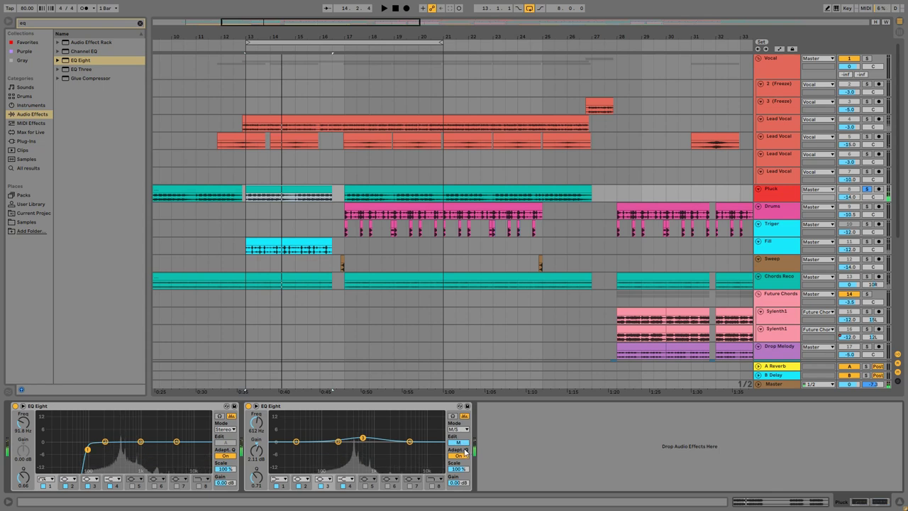
Switch the second EQ Eight to editing the side channel and cut it by 3.35 dB at 1.18 kHz while listening.
{"action": "key", "text": "space"}
{"action": "left_click_drag", "start_coordinate": [358, 446], "coordinate": [366, 448]}
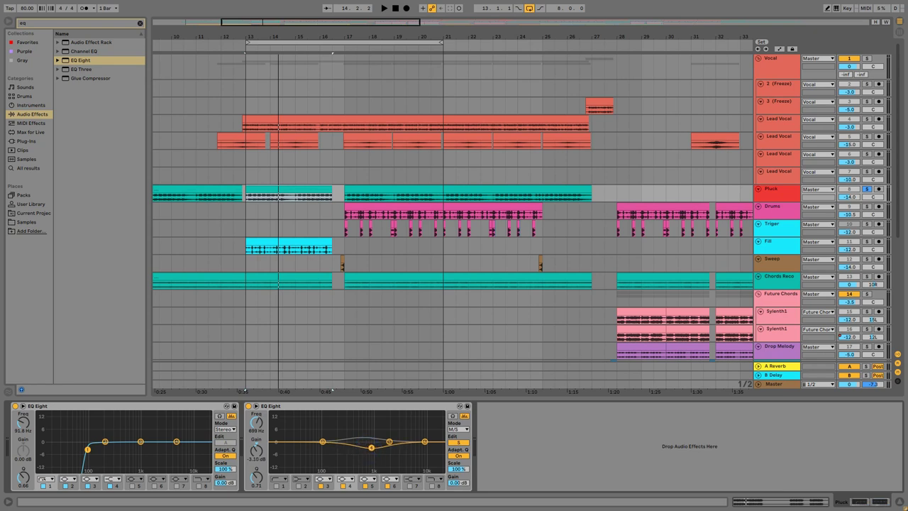
{"action": "key", "text": "space"}
{"action": "left_click_drag", "start_coordinate": [371, 448], "coordinate": [378, 448]}
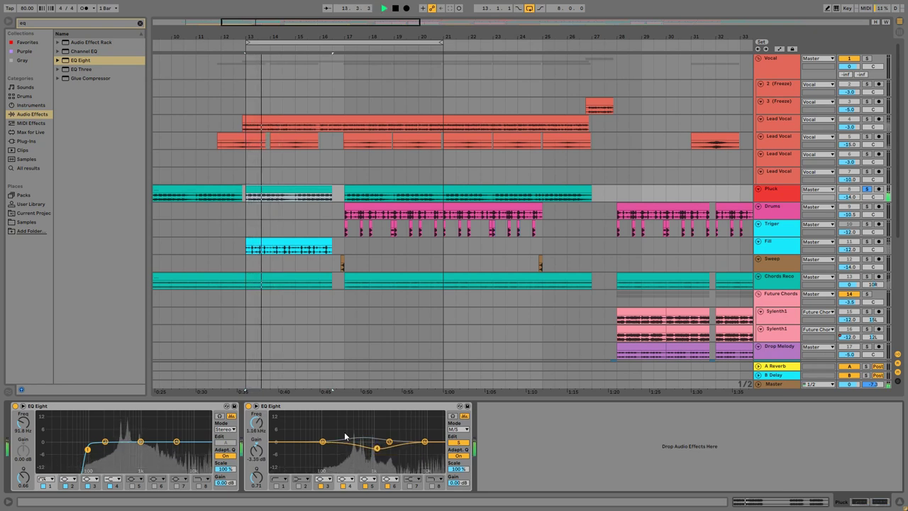
Hide the Pluck track's devices, turn off its solo and play the full mix from bar 13.
{"action": "left_click", "coordinate": [496, 397]}
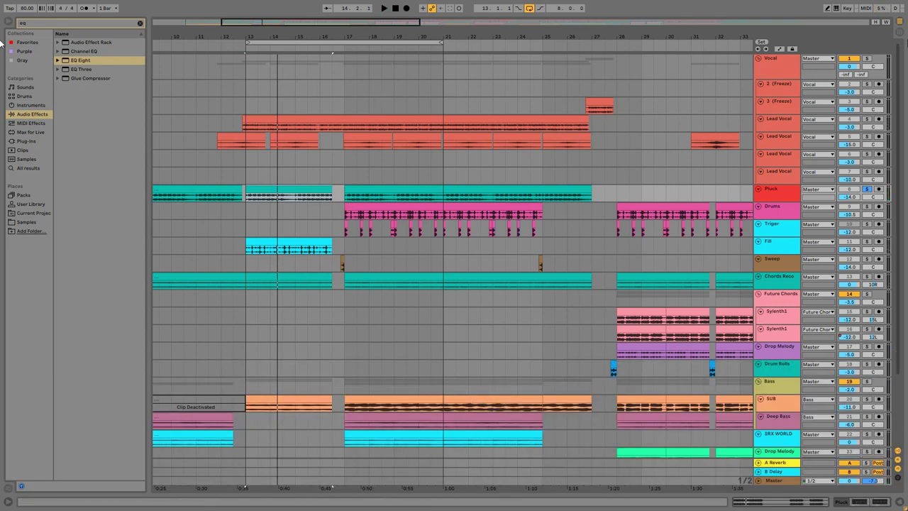
{"action": "scroll", "coordinate": [392, 200], "scroll_direction": "down", "scroll_amount": 5}
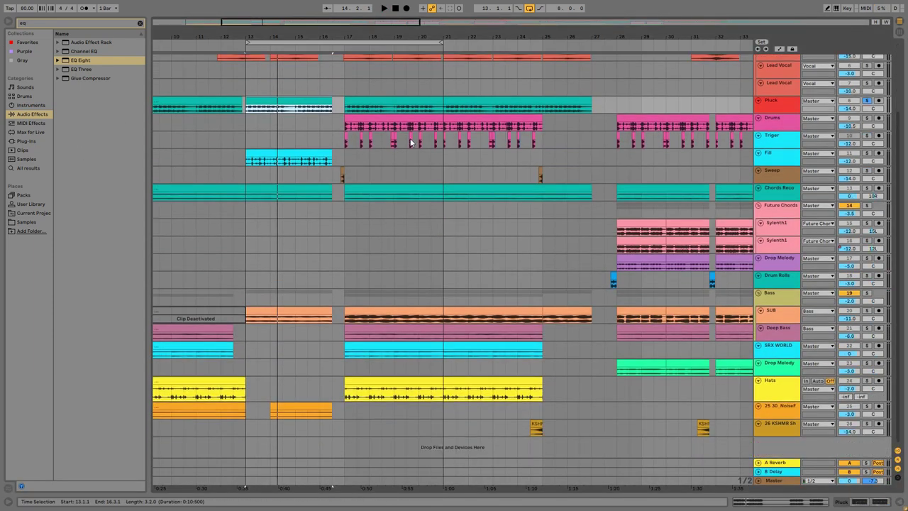
{"action": "scroll", "coordinate": [318, 219], "scroll_direction": "up", "scroll_amount": 5}
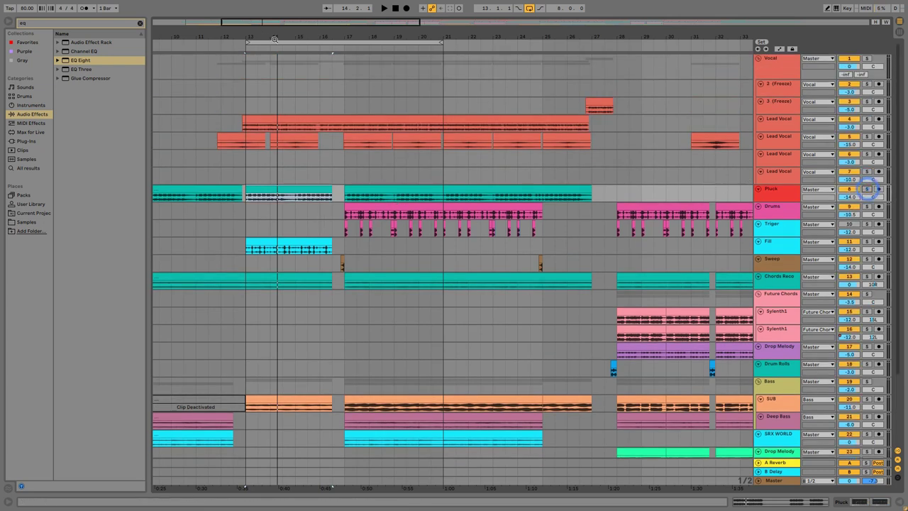
{"action": "key", "text": "space"}
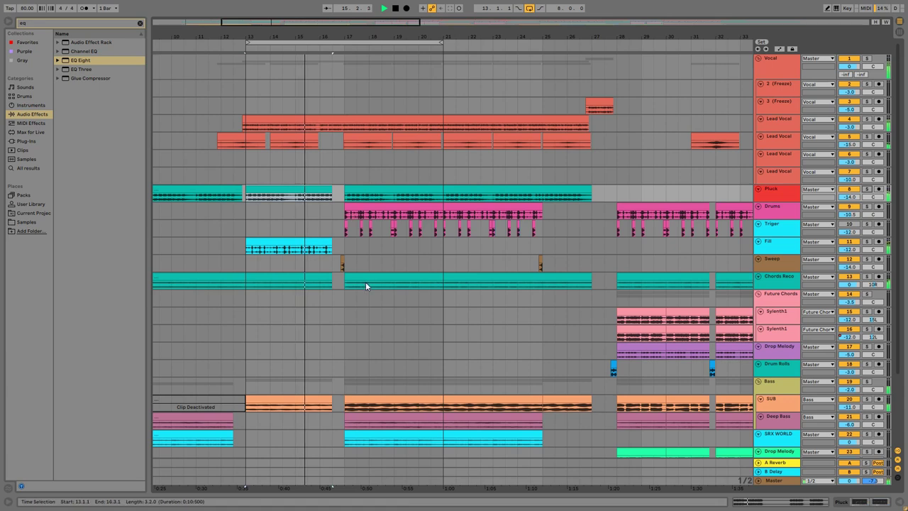
{"action": "scroll", "coordinate": [365, 355], "scroll_direction": "down", "scroll_amount": 5}
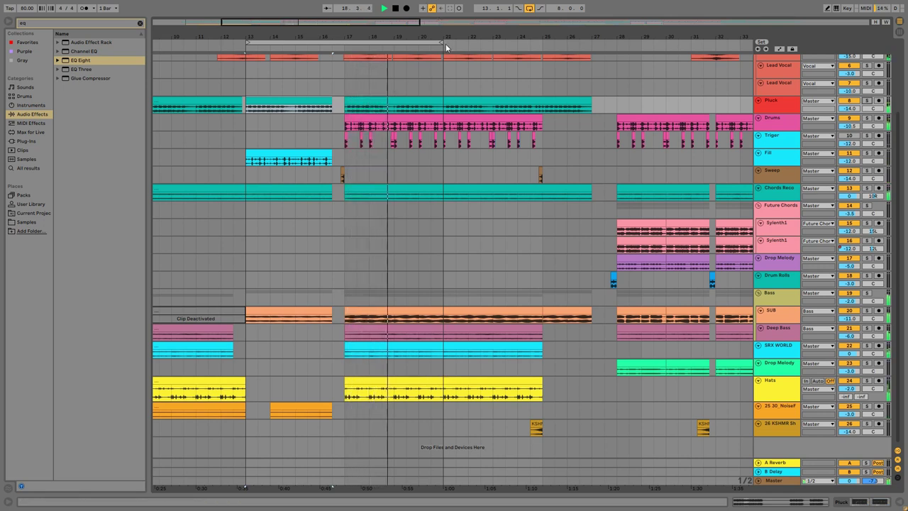
Set the loop to run from 16.3.1 to 25.1.1 and place the playback start at bar 17.
{"action": "left_click_drag", "start_coordinate": [446, 47], "coordinate": [542, 62]}
{"action": "key", "text": "space"}
{"action": "left_click_drag", "start_coordinate": [301, 54], "coordinate": [332, 57]}
{"action": "scroll", "coordinate": [476, 241], "scroll_direction": "up", "scroll_amount": 3}
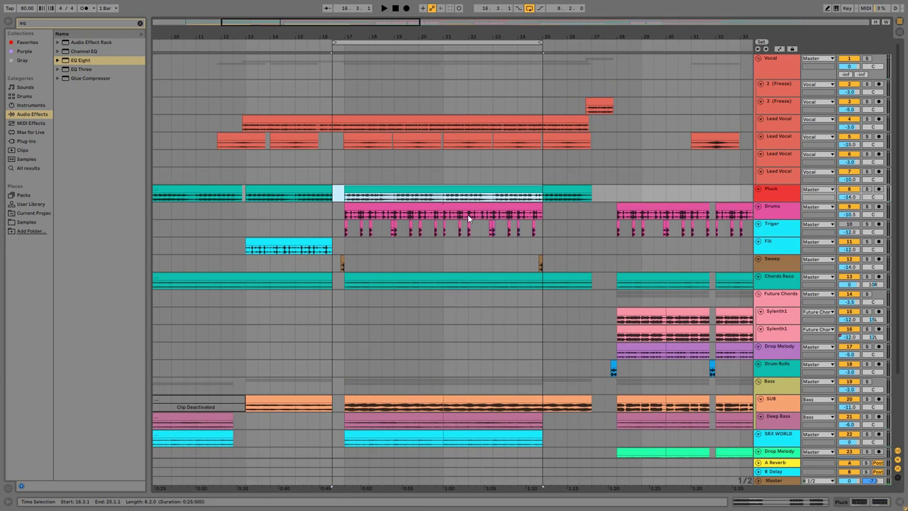
{"action": "left_click", "coordinate": [342, 173]}
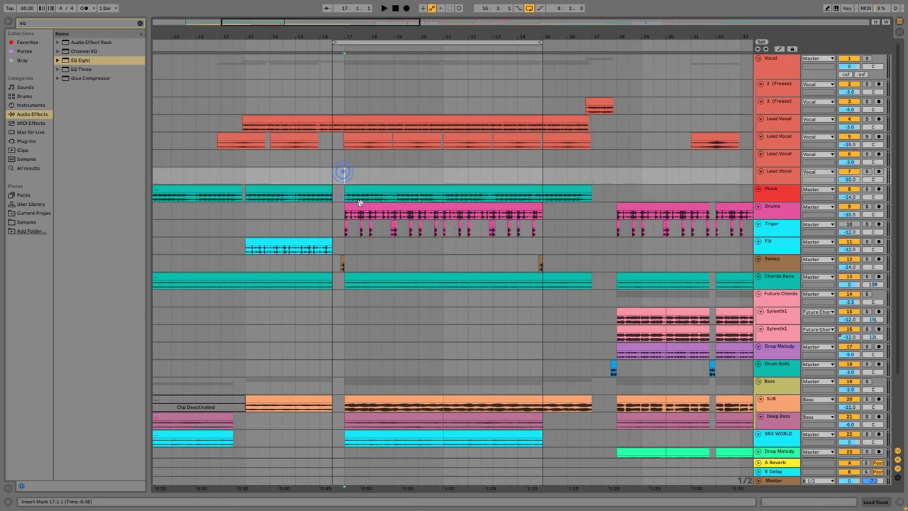
Show the Vocal group's devices and add EQ Eight to it.
{"action": "scroll", "coordinate": [346, 291], "scroll_direction": "down", "scroll_amount": 3}
{"action": "scroll", "coordinate": [355, 255], "scroll_direction": "up", "scroll_amount": 2}
{"action": "scroll", "coordinate": [359, 226], "scroll_direction": "up", "scroll_amount": 1}
{"action": "double_click", "coordinate": [775, 69]}
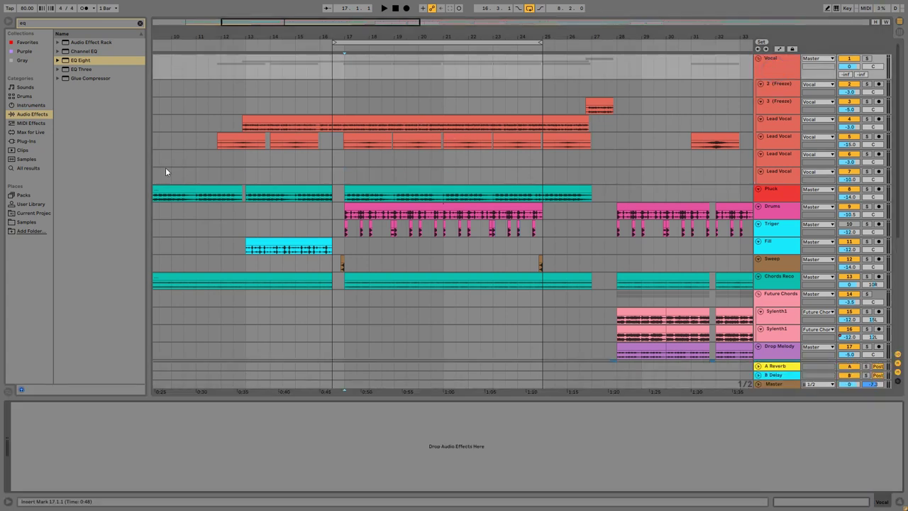
{"action": "left_click_drag", "start_coordinate": [84, 64], "coordinate": [199, 469]}
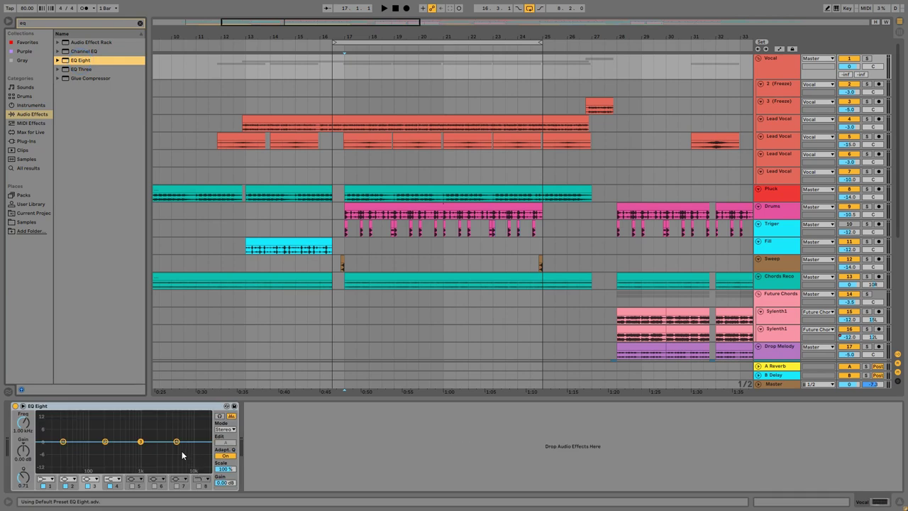
Play the mix and change band 1 of the Vocal group's EQ Eight to a low-cut filter at about 54 Hz.
{"action": "key", "text": "space"}
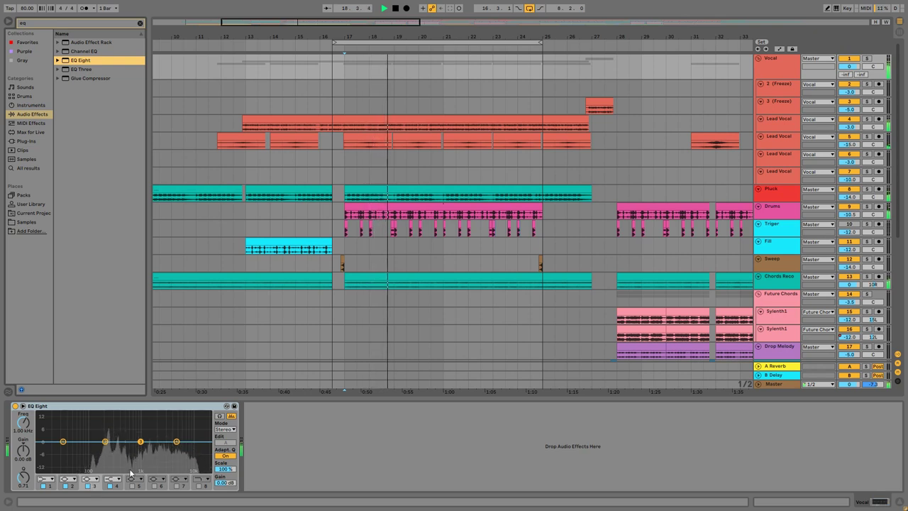
{"action": "left_click", "coordinate": [43, 481]}
{"action": "left_click", "coordinate": [43, 424]}
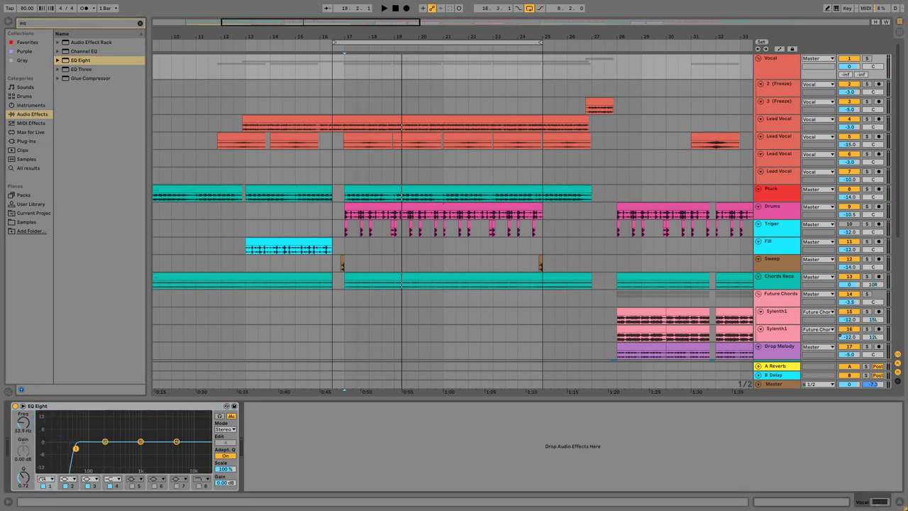
Shape the Vocal EQ's highs with a 3.84 dB band 4 shelf at 1.35 kHz, a band 8 high cut and 0.62 dB on band 3.
{"action": "key", "text": "space"}
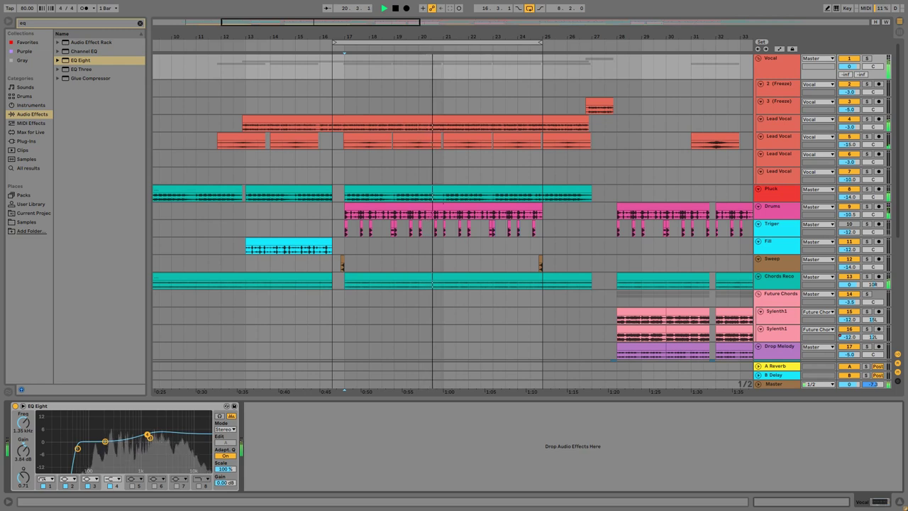
{"action": "left_click", "coordinate": [197, 485]}
{"action": "mouse_move", "coordinate": [205, 449]}
{"action": "left_mouse_down"}
{"action": "mouse_move", "coordinate": [192, 454]}
{"action": "mouse_move", "coordinate": [202, 451]}
{"action": "left_mouse_up"}
{"action": "left_click_drag", "start_coordinate": [149, 439], "coordinate": [148, 442]}
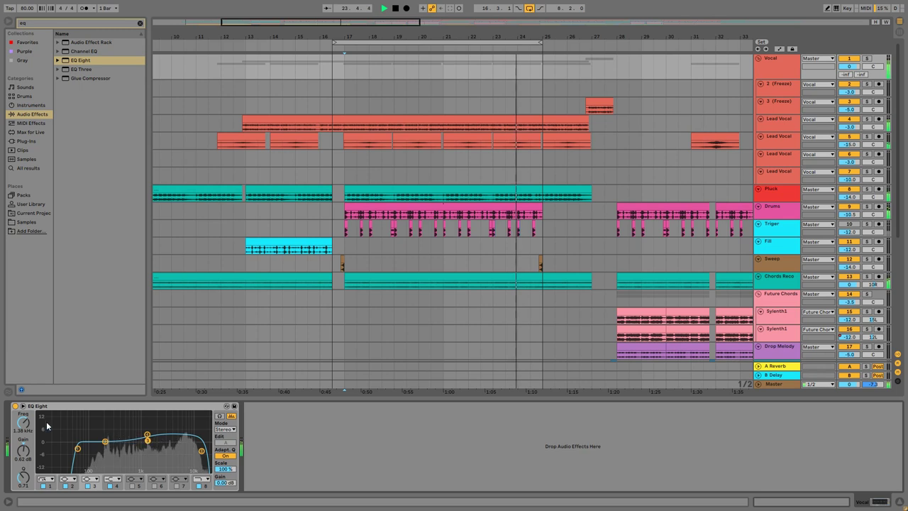
Solo the Vocal group and compare its sound with EQ Eight bypassed and active during playback.
{"action": "key", "text": "space"}
{"action": "left_click", "coordinate": [15, 407]}
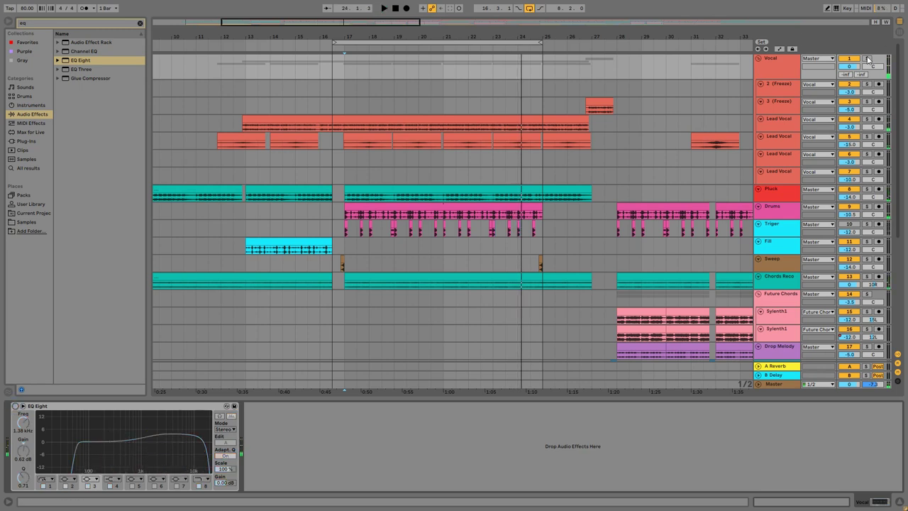
{"action": "left_click", "coordinate": [867, 59]}
{"action": "key", "text": "space"}
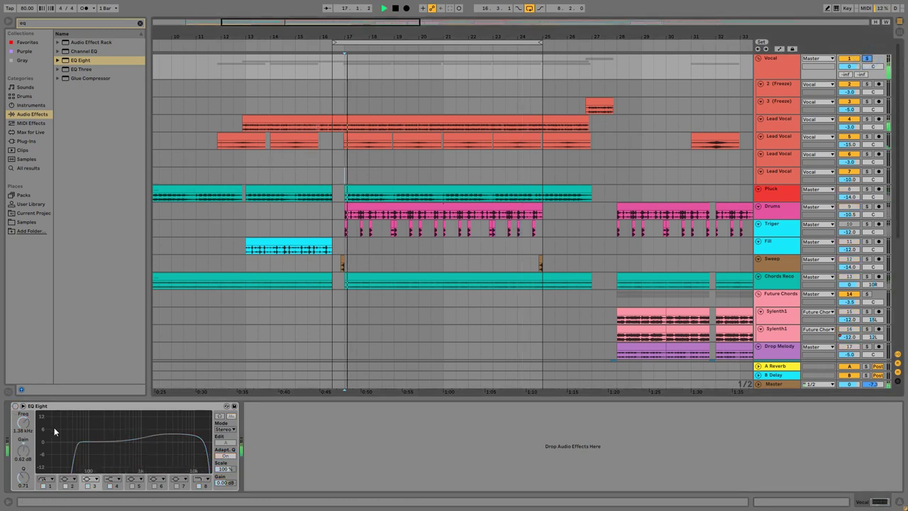
{"action": "left_click", "coordinate": [15, 406]}
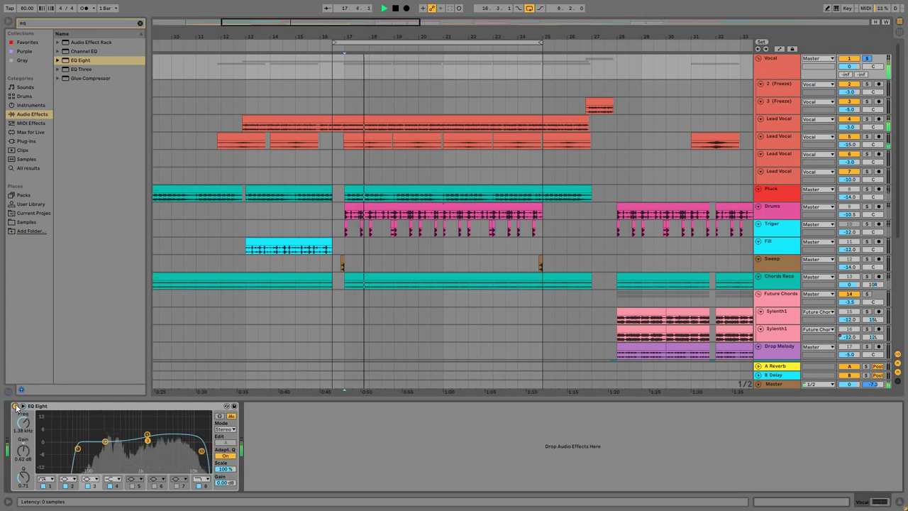
{"action": "left_click", "coordinate": [14, 407]}
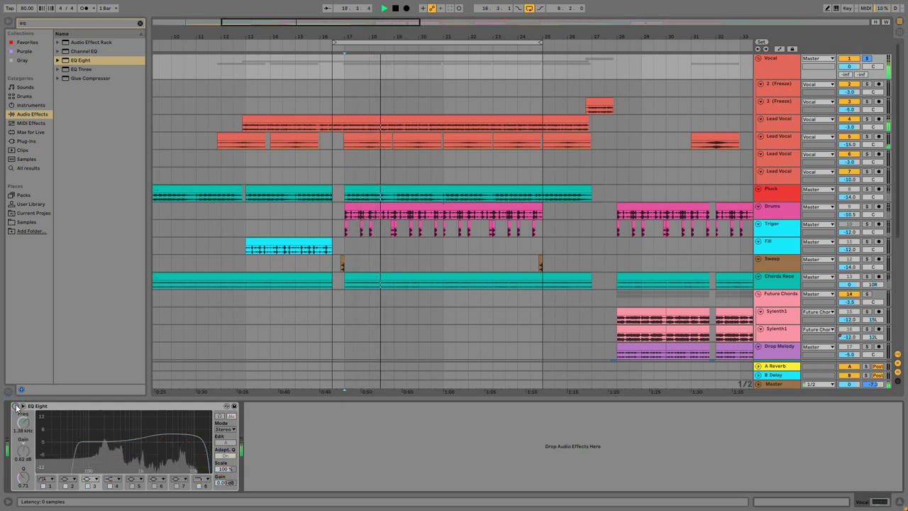
Reactivate the Vocal group's EQ Eight, raise the band 1 low cut to just under 100 Hz and fine-tune the band 4 shelf.
{"action": "left_click", "coordinate": [15, 406]}
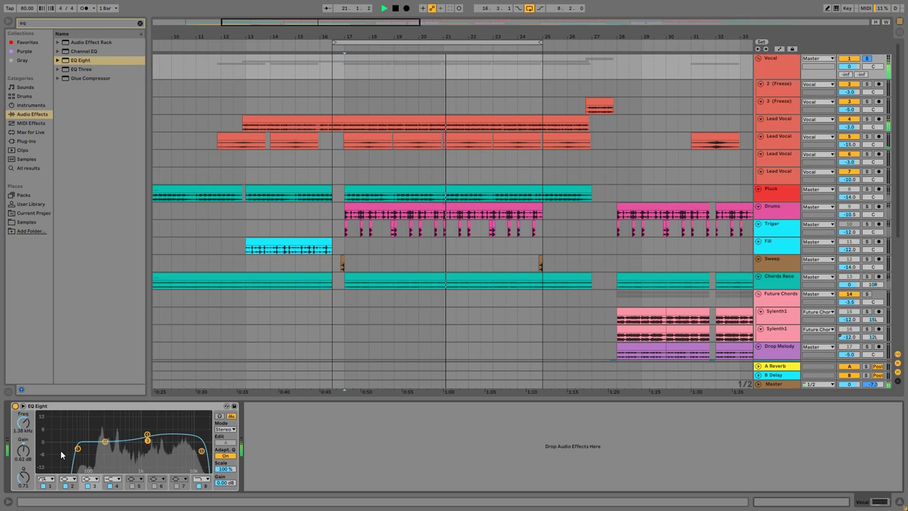
{"action": "left_click_drag", "start_coordinate": [78, 448], "coordinate": [87, 448]}
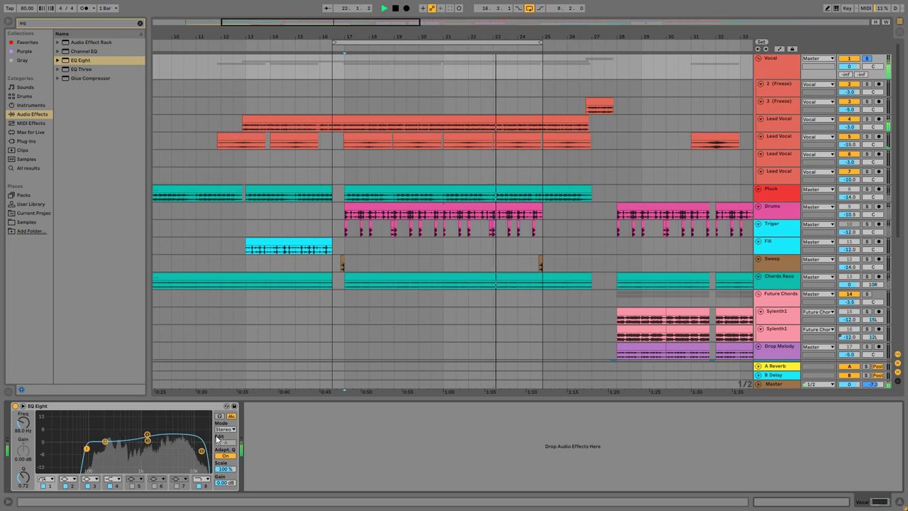
{"action": "left_click", "coordinate": [148, 436]}
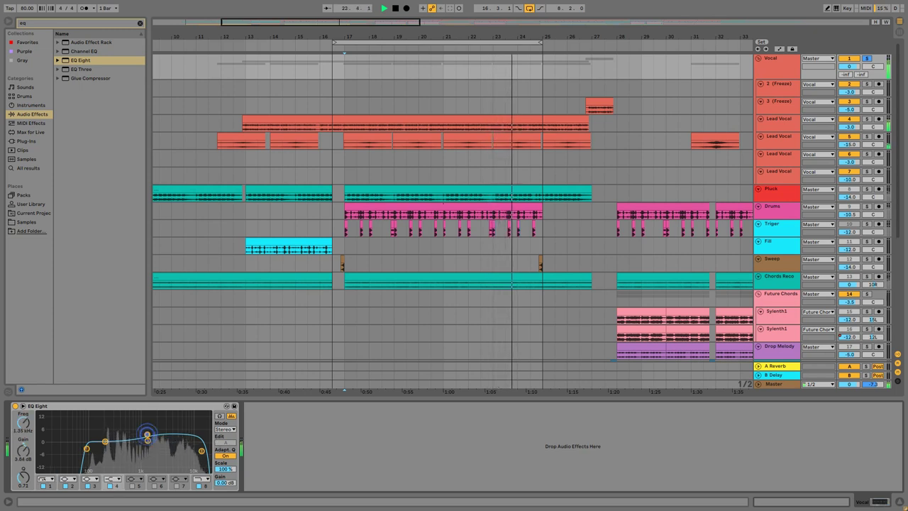
{"action": "key", "text": "space"}
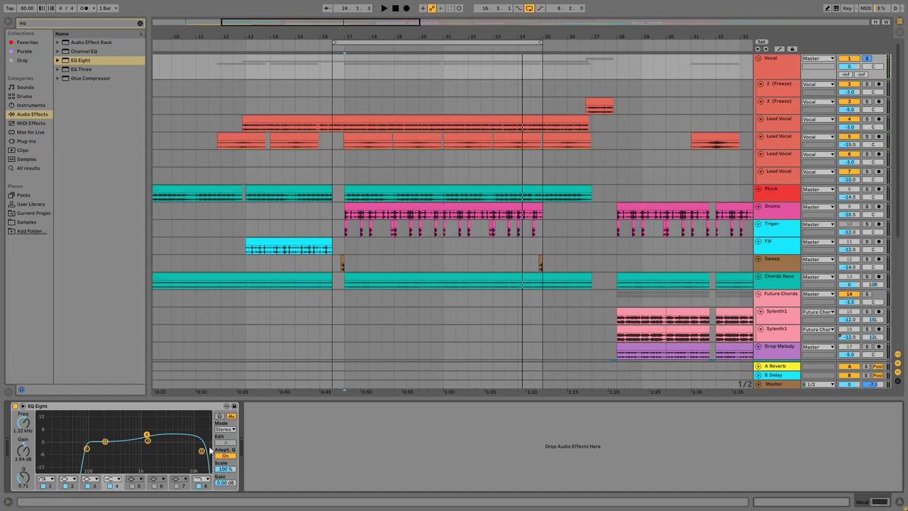
Hide the device view and set the arrangement loop to run from bar 17 to bar 45.
{"action": "left_click", "coordinate": [265, 399]}
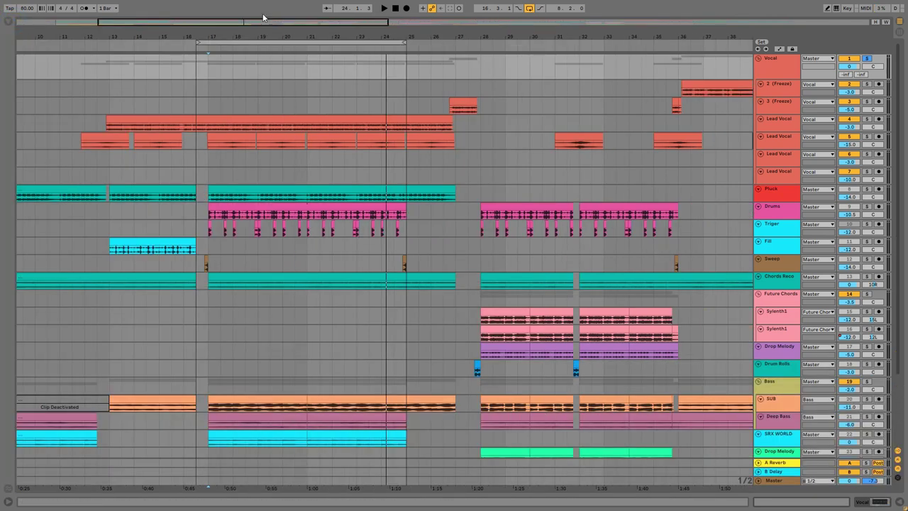
{"action": "left_click_drag", "start_coordinate": [259, 25], "coordinate": [259, 12]}
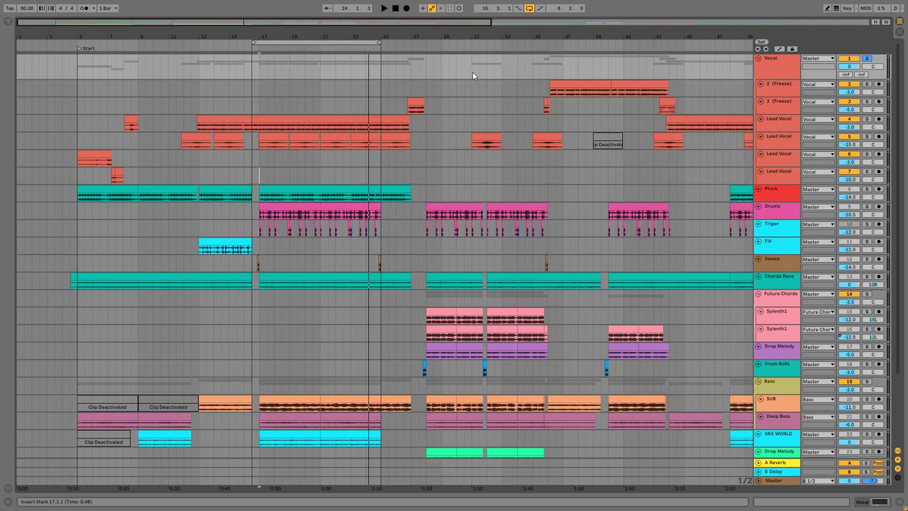
{"action": "left_click_drag", "start_coordinate": [380, 43], "coordinate": [684, 44]}
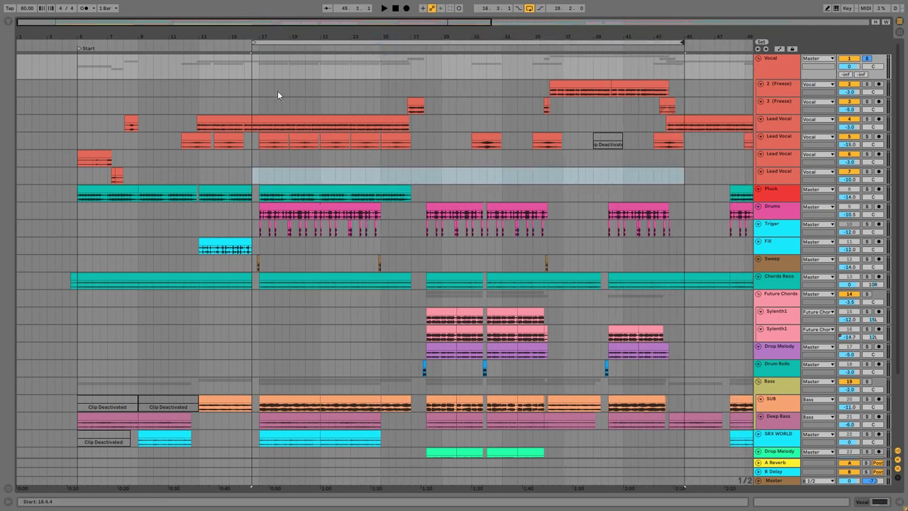
{"action": "left_click_drag", "start_coordinate": [254, 44], "coordinate": [260, 45]}
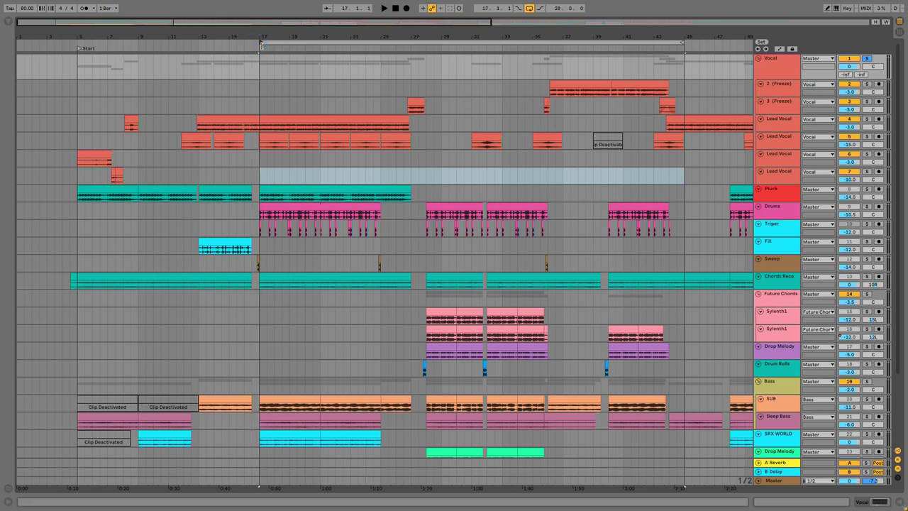
Unsolo the Vocal group and listen to the full mix from bar 17, and again from bar 34.
{"action": "left_click", "coordinate": [259, 107]}
{"action": "key", "text": "space"}
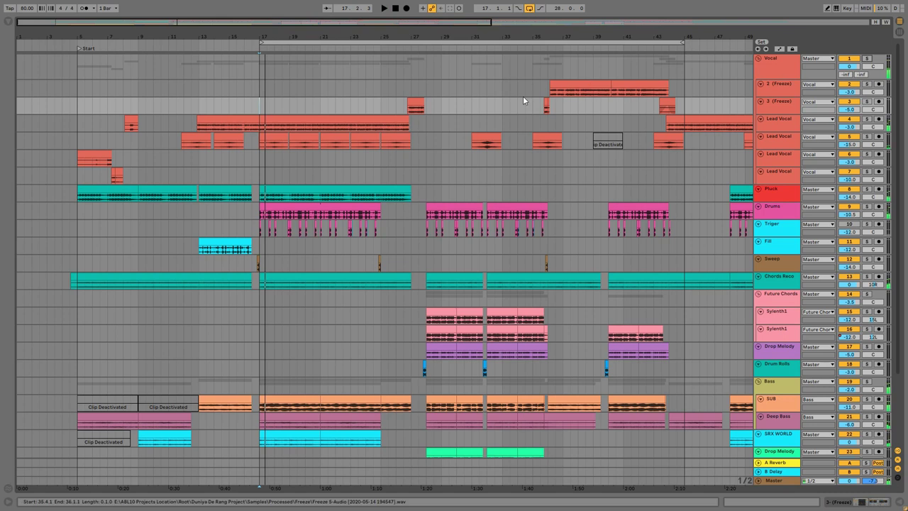
{"action": "left_click", "coordinate": [509, 88]}
{"action": "left_click", "coordinate": [520, 87]}
{"action": "key", "text": "space"}
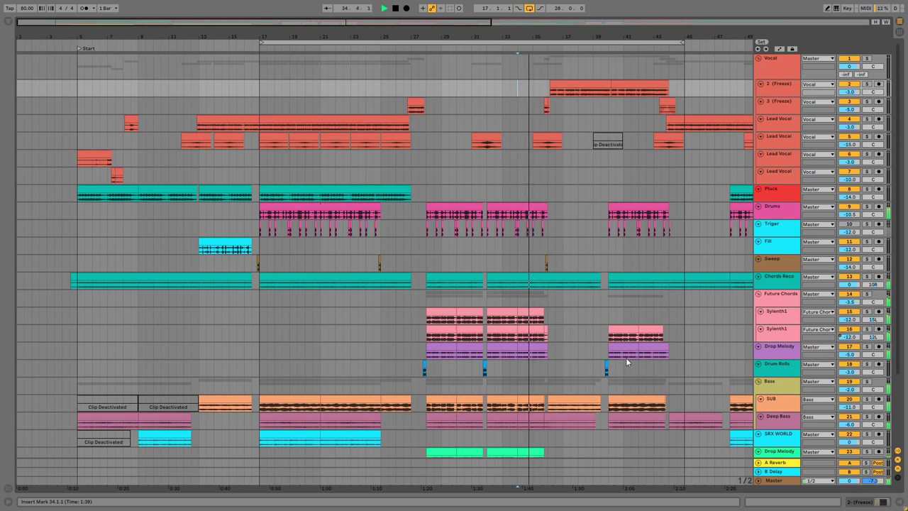
{"action": "scroll", "coordinate": [569, 384], "scroll_direction": "down", "scroll_amount": 5}
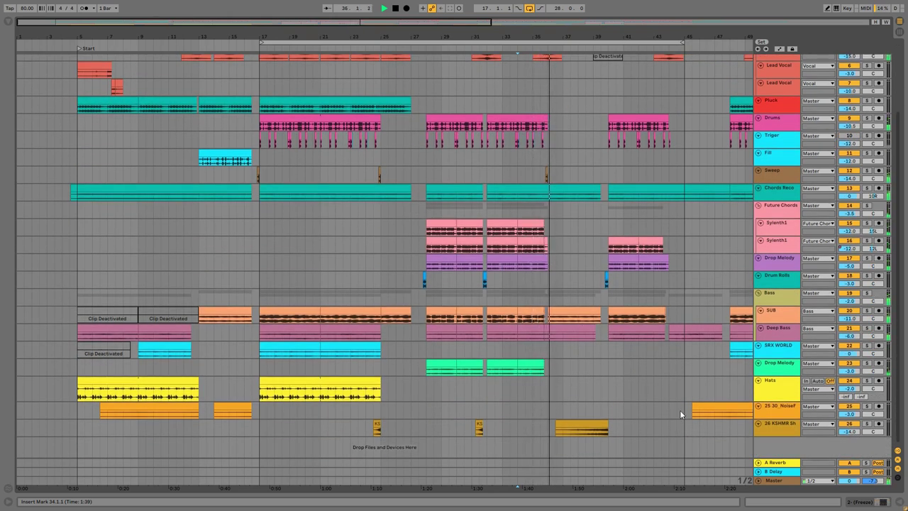
{"action": "scroll", "coordinate": [856, 331], "scroll_direction": "up", "scroll_amount": 5}
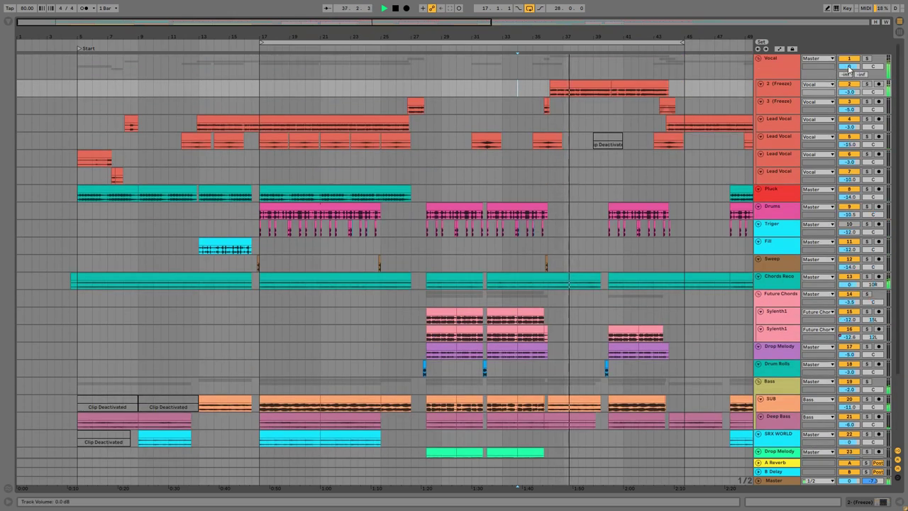
Extend the loop to 42 bars so that it ends at bar 59, and stop playback.
{"action": "left_click_drag", "start_coordinate": [424, 24], "coordinate": [711, 61]}
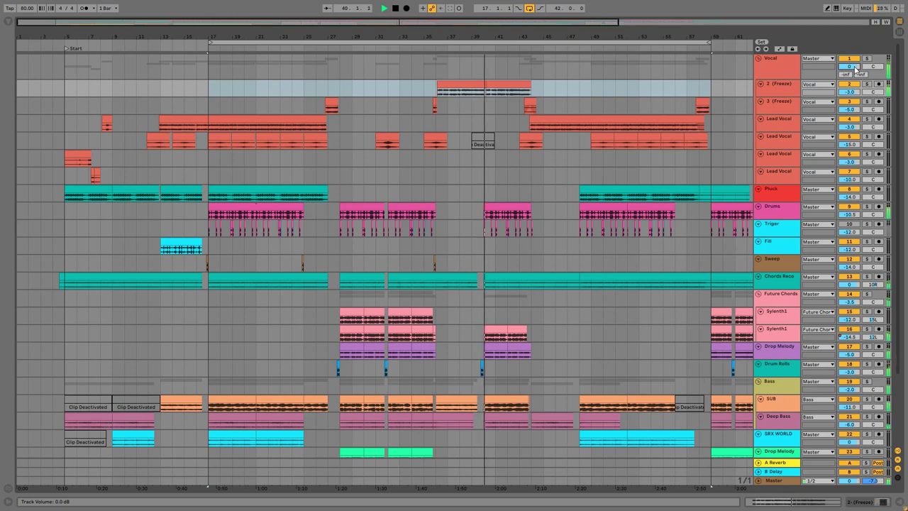
{"action": "scroll", "coordinate": [558, 273], "scroll_direction": "down", "scroll_amount": 5}
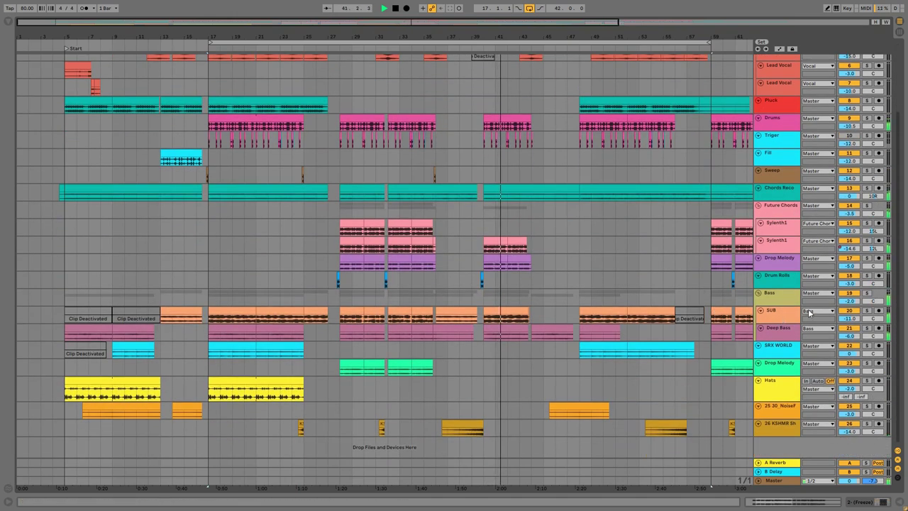
{"action": "key", "text": "space"}
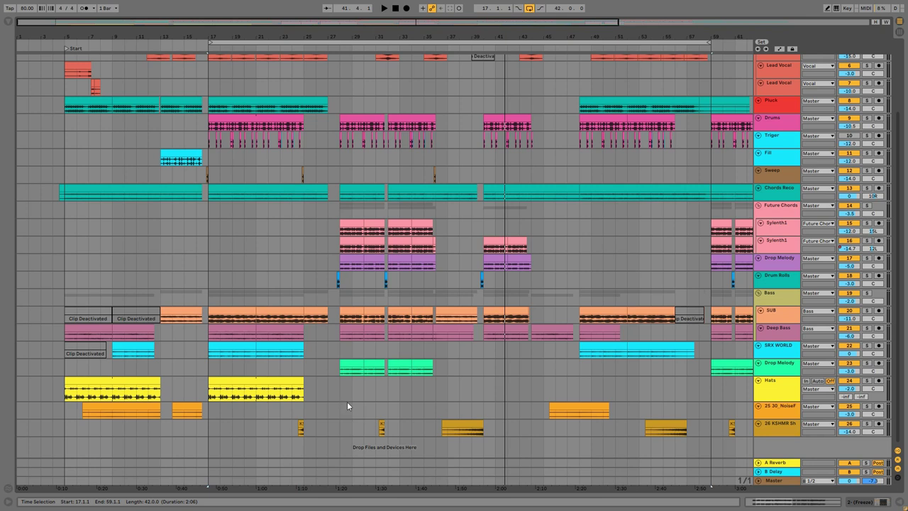
Solo the Hats track and listen to it from bar 17.
{"action": "left_click", "coordinate": [207, 261]}
{"action": "left_click", "coordinate": [225, 379]}
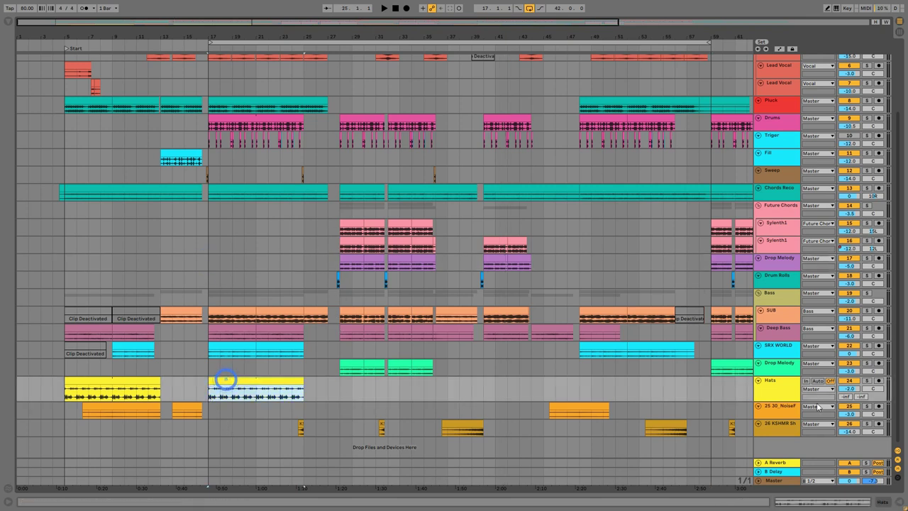
{"action": "left_click", "coordinate": [866, 383]}
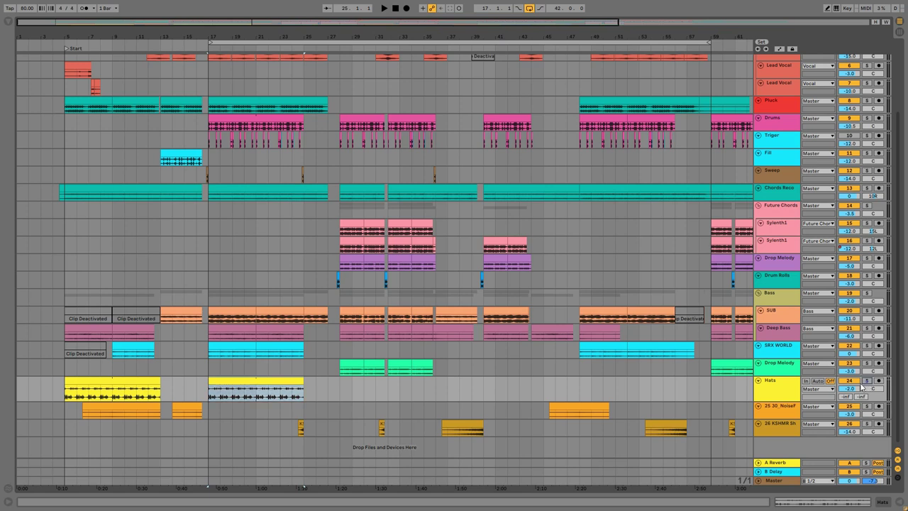
{"action": "left_click", "coordinate": [208, 374]}
{"action": "key", "text": "space"}
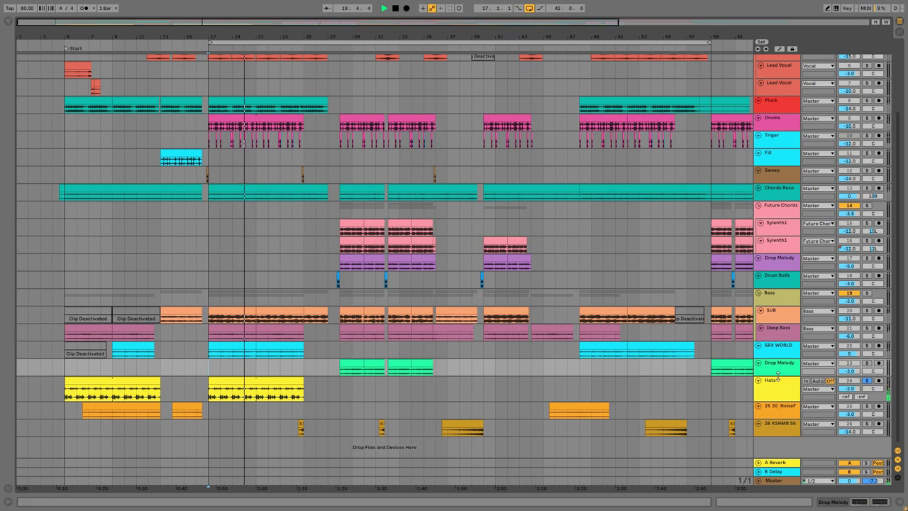
{"action": "key", "text": "space"}
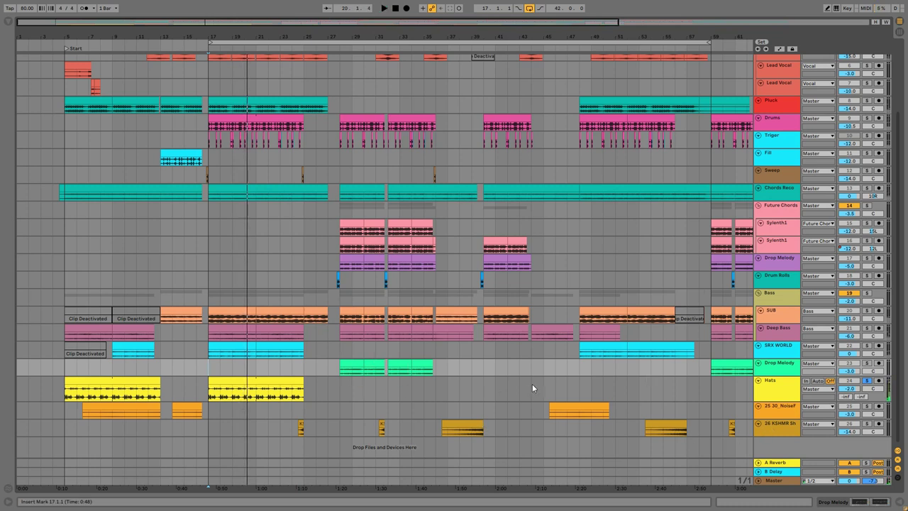
Delete the noise clip between about bars 45 and 50 on track 25.
{"action": "left_click", "coordinate": [583, 406]}
{"action": "key", "text": "Delete"}
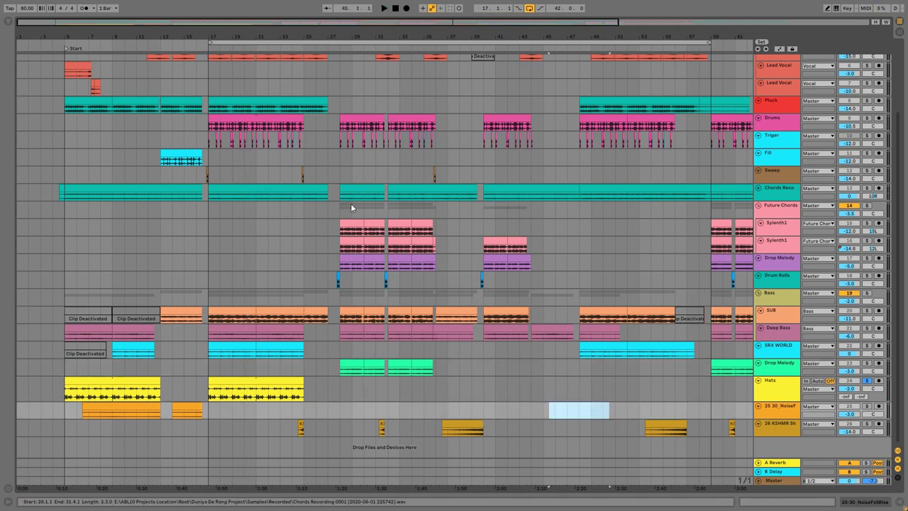
{"action": "left_click_drag", "start_coordinate": [279, 27], "coordinate": [277, 28]}
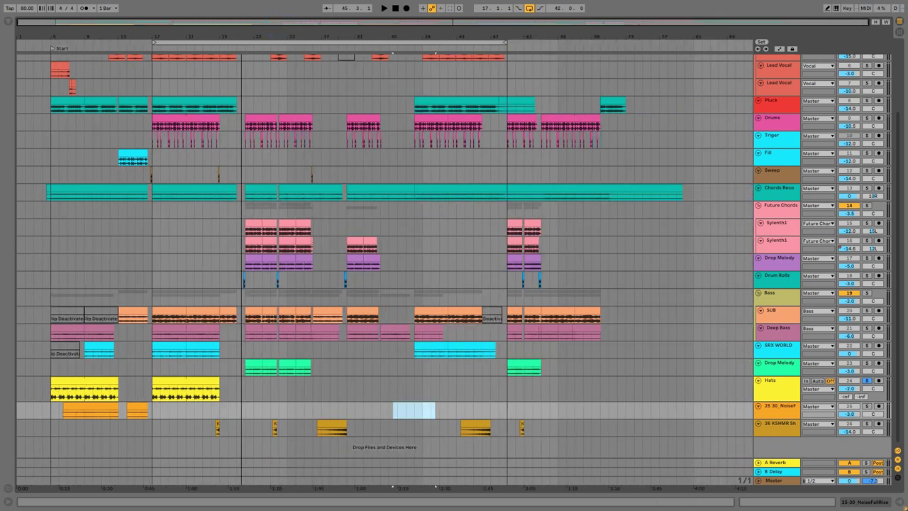
{"action": "scroll", "coordinate": [577, 320], "scroll_direction": "up", "scroll_amount": 5}
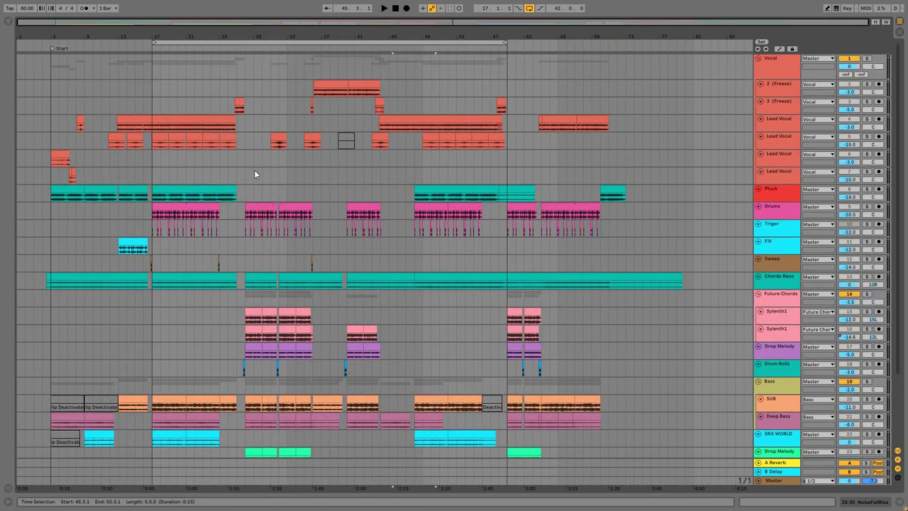
Solo the Drums track and loop its two clips from bar 28 to bar 36.
{"action": "left_click", "coordinate": [251, 175]}
{"action": "scroll", "coordinate": [405, 134], "scroll_direction": "down", "scroll_amount": 3}
{"action": "scroll", "coordinate": [446, 201], "scroll_direction": "up", "scroll_amount": 1}
{"action": "scroll", "coordinate": [390, 152], "scroll_direction": "up", "scroll_amount": 1}
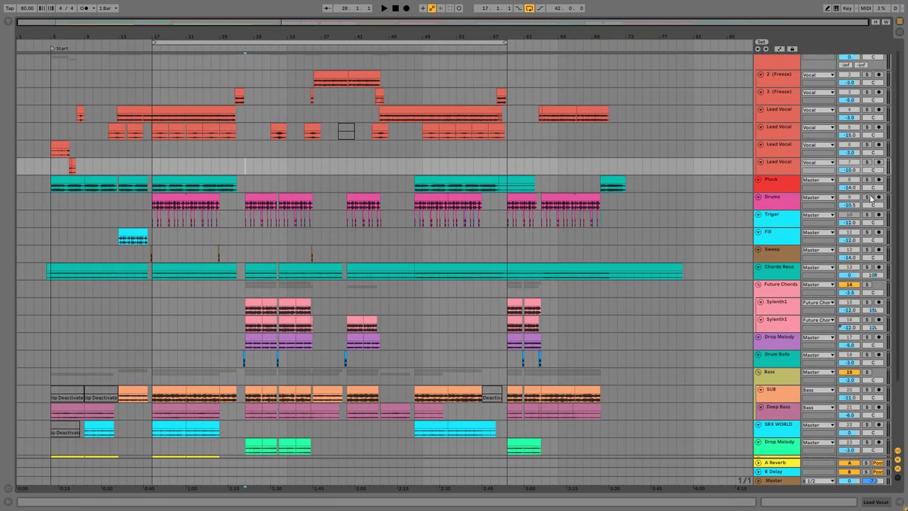
{"action": "left_click", "coordinate": [259, 200]}
{"action": "key", "text": "ctrl+l"}
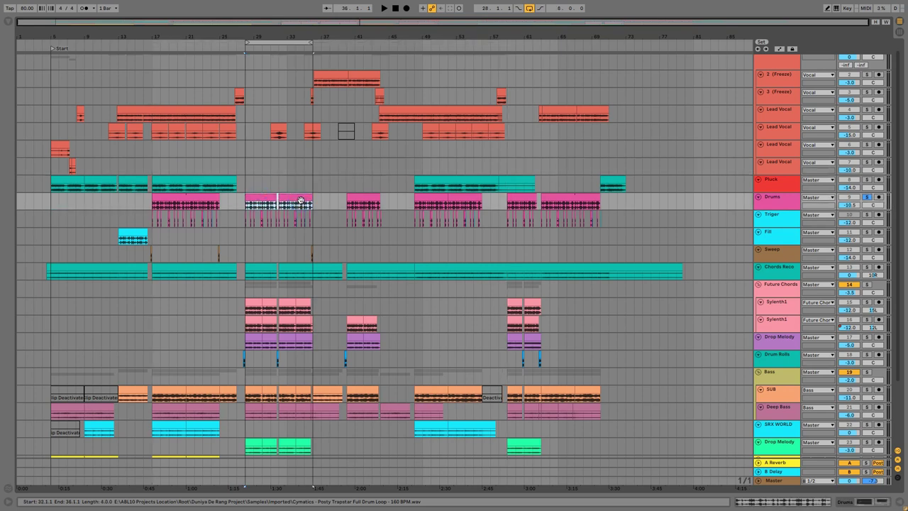
Solo the SUB track together with Drums and play the eight-bar loop.
{"action": "scroll", "coordinate": [547, 310], "scroll_direction": "down", "scroll_amount": 4}
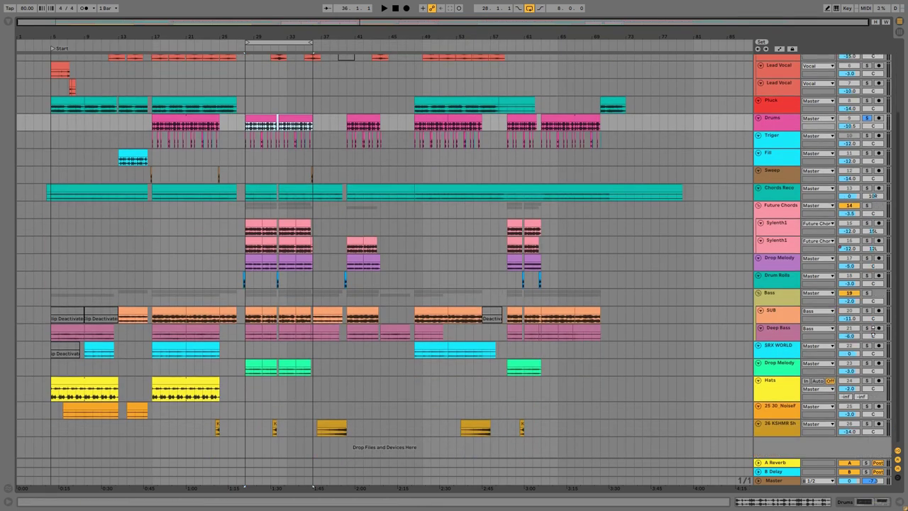
{"action": "left_click", "coordinate": [867, 312], "text": "ctrl"}
{"action": "key", "text": "space"}
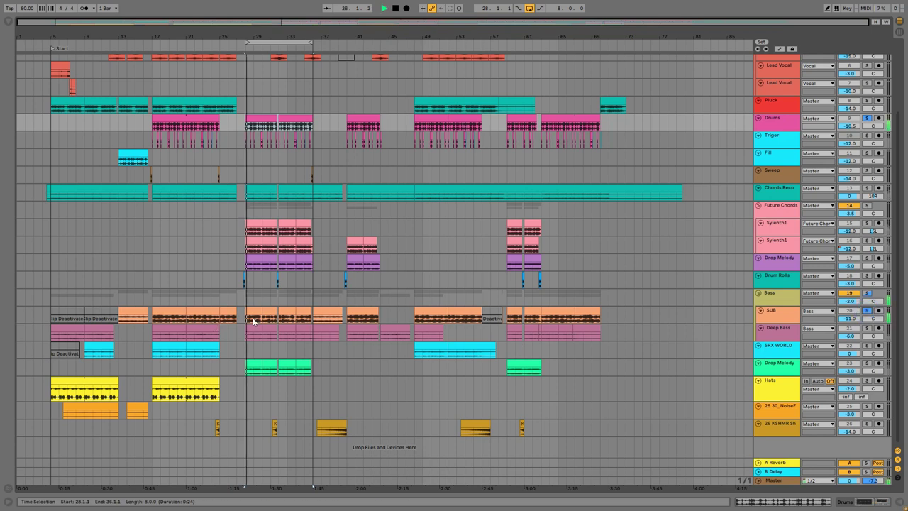
Show the SUB track's devices, set its Utility gain to 1.00 dB during playback, and hide the device view.
{"action": "double_click", "coordinate": [787, 314]}
{"action": "left_click", "coordinate": [226, 452]}
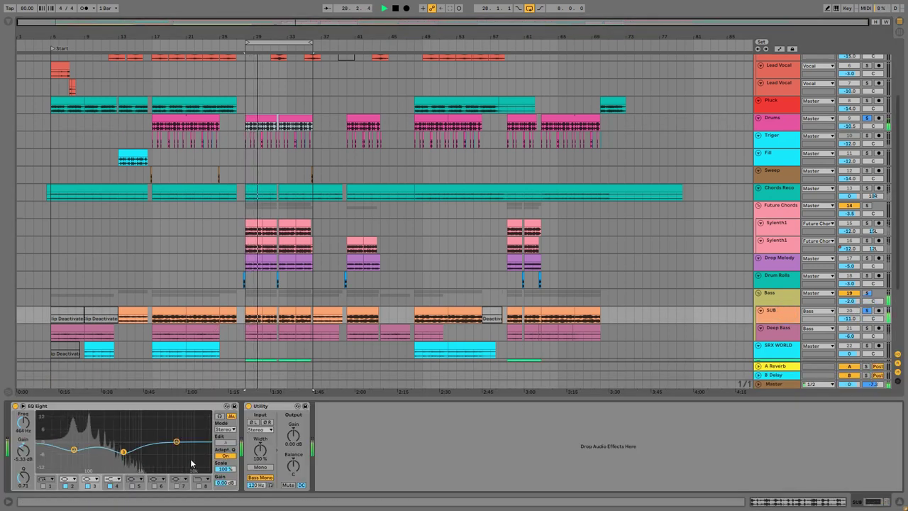
{"action": "left_click", "coordinate": [293, 439]}
{"action": "left_click_drag", "start_coordinate": [294, 445], "coordinate": [292, 438]}
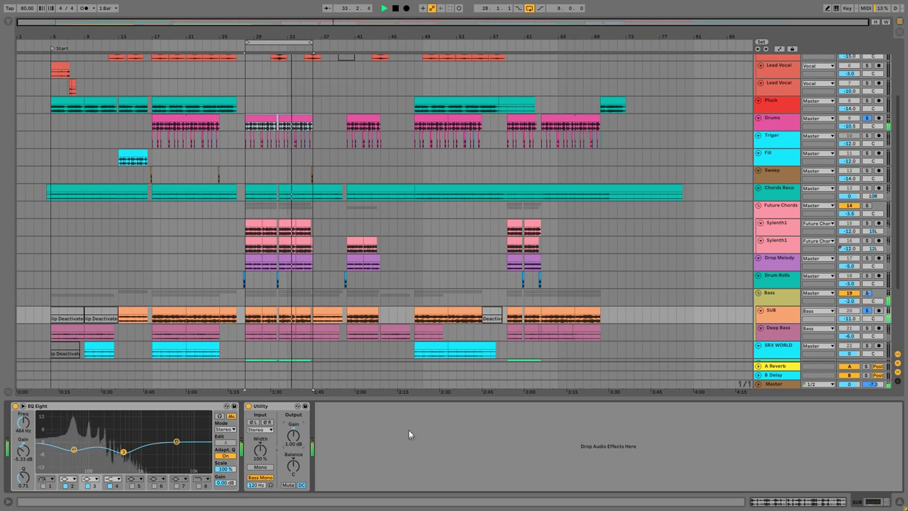
{"action": "key", "text": "space"}
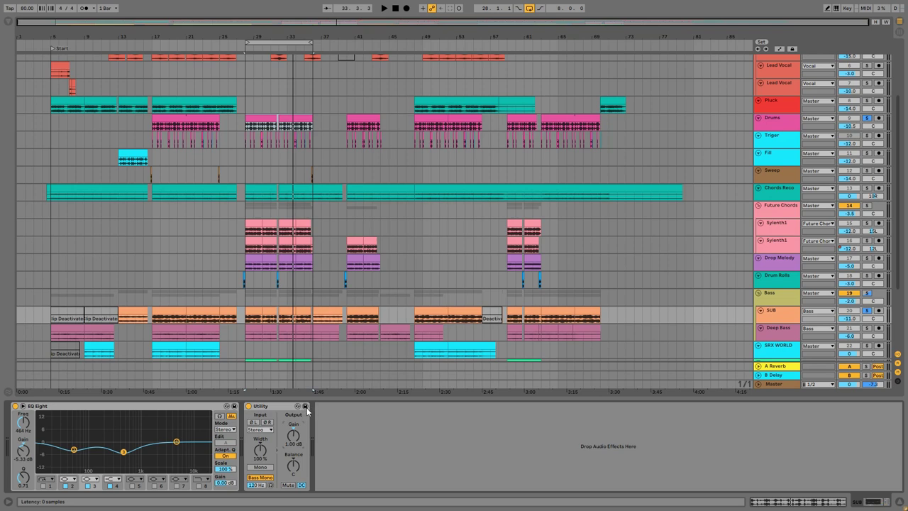
{"action": "left_click", "coordinate": [339, 398]}
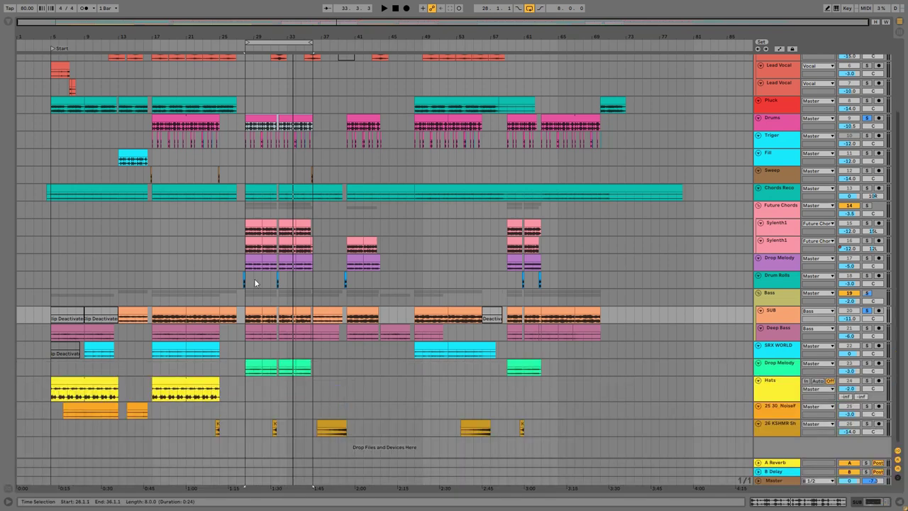
Play the soloed Drums and SUB from bar 28 and show the Master track's device chain.
{"action": "left_click", "coordinate": [244, 211]}
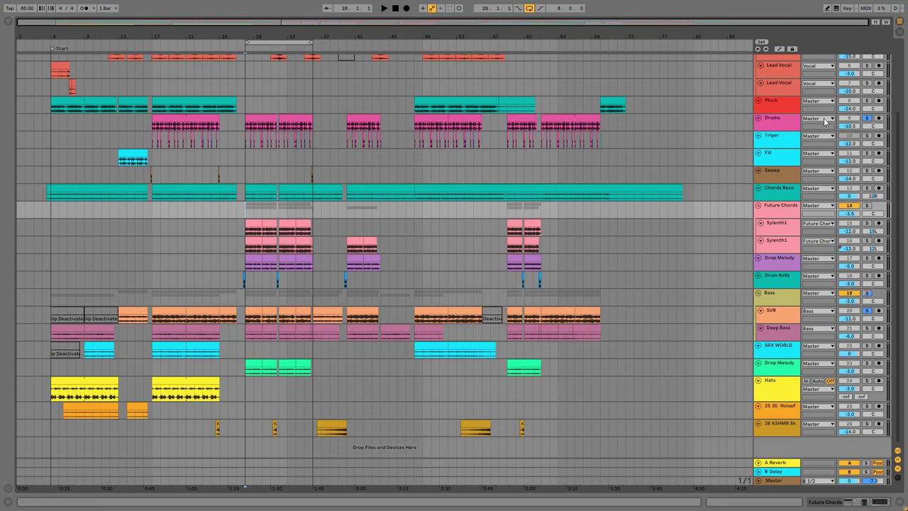
{"action": "scroll", "coordinate": [271, 245], "scroll_direction": "up", "scroll_amount": 3}
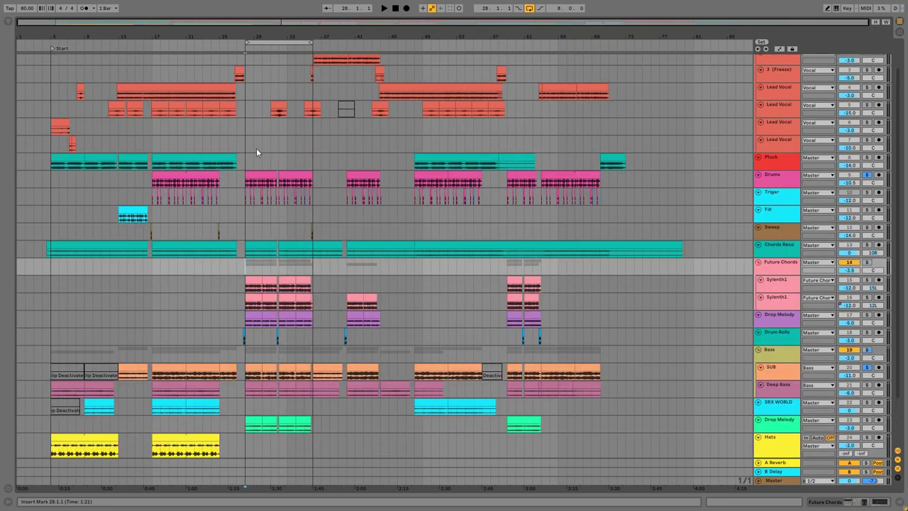
{"action": "scroll", "coordinate": [256, 170], "scroll_direction": "up", "scroll_amount": 2}
{"action": "key", "text": "space"}
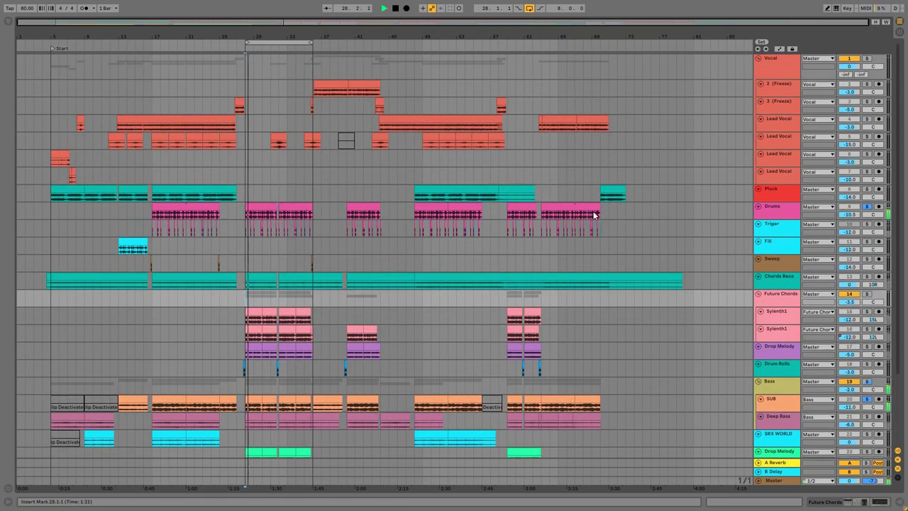
{"action": "double_click", "coordinate": [778, 481]}
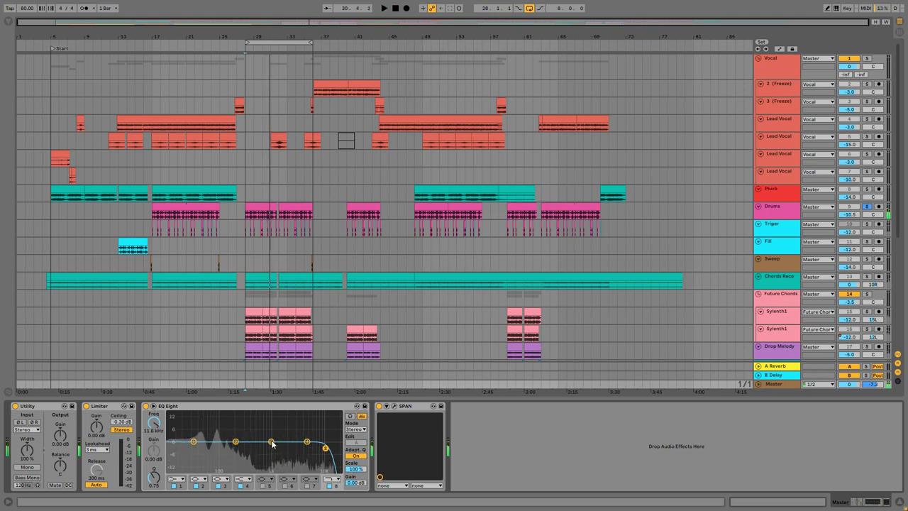
{"action": "key", "text": "space"}
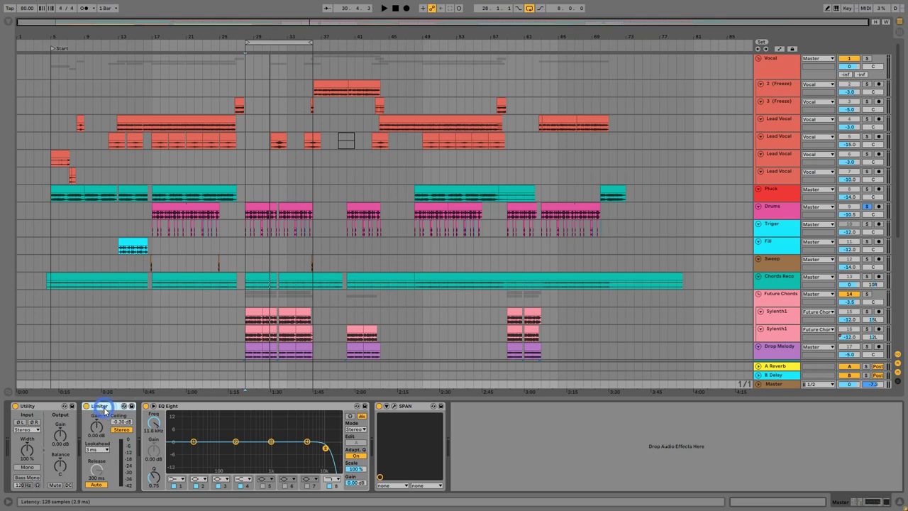
Move the Limiter to the end of the Master device chain, after SPAN, and play the loop briefly.
{"action": "left_click_drag", "start_coordinate": [472, 420], "coordinate": [482, 420]}
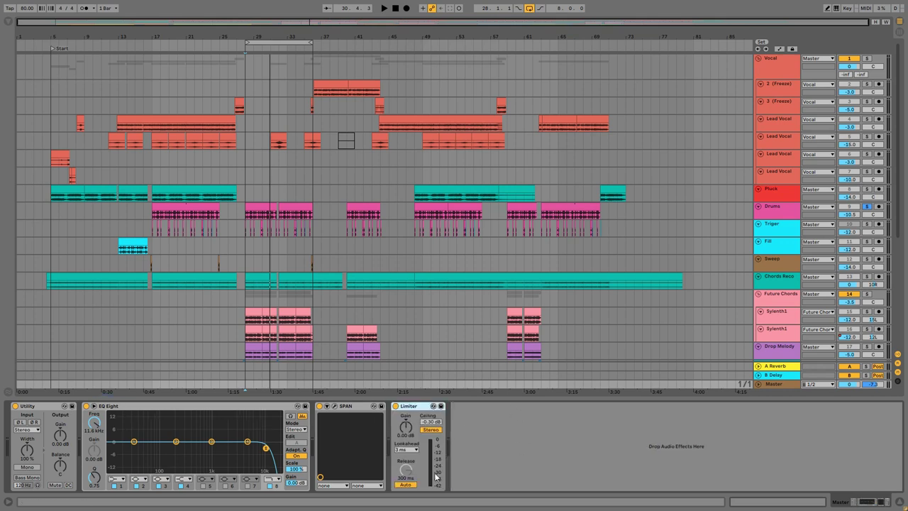
{"action": "key", "text": "space"}
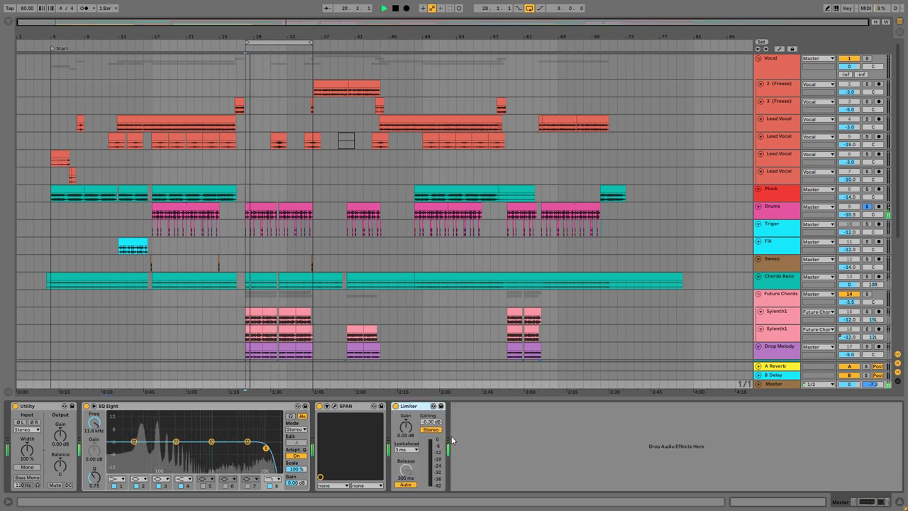
{"action": "key", "text": "space"}
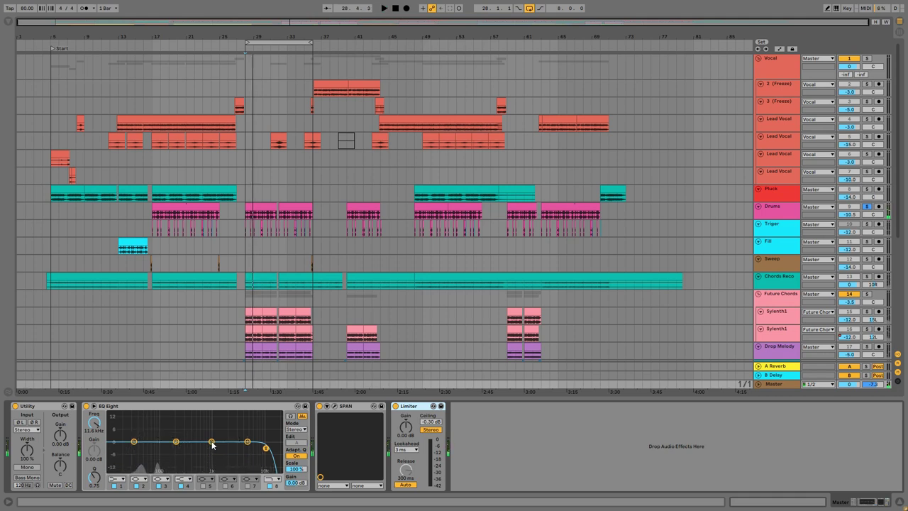
Set band 3 of the Master's EQ Eight to -2.36 dB at 667 Hz, auditioning the loop.
{"action": "left_click_drag", "start_coordinate": [212, 443], "coordinate": [211, 441]}
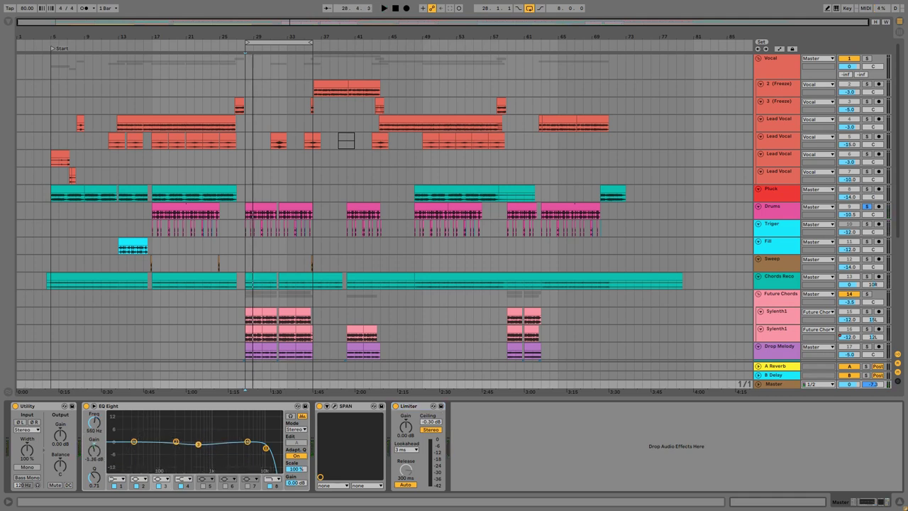
{"action": "key", "text": "space"}
{"action": "left_click_drag", "start_coordinate": [200, 446], "coordinate": [203, 447]}
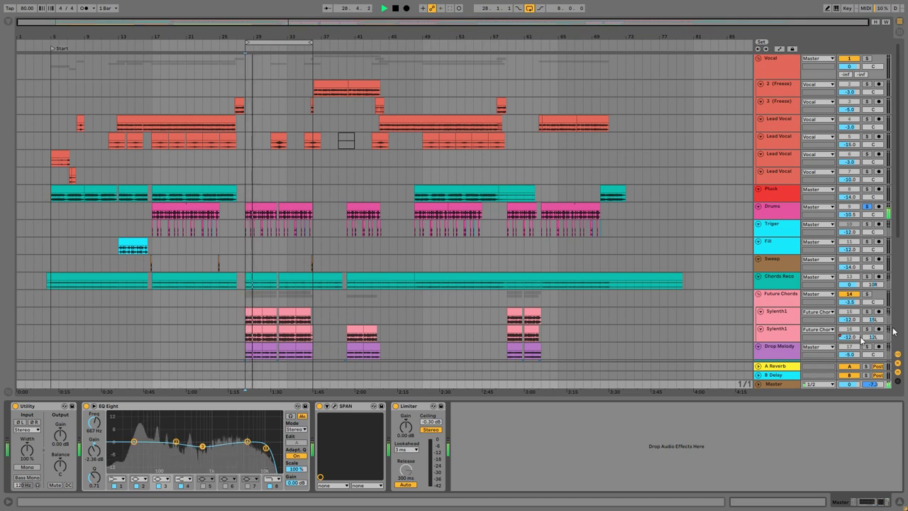
{"action": "key", "text": "space"}
Unsolo the Drums track, open the Master's SPAN analyzer window beside the EQ Eight, and play the full mix.
{"action": "left_click", "coordinate": [867, 208]}
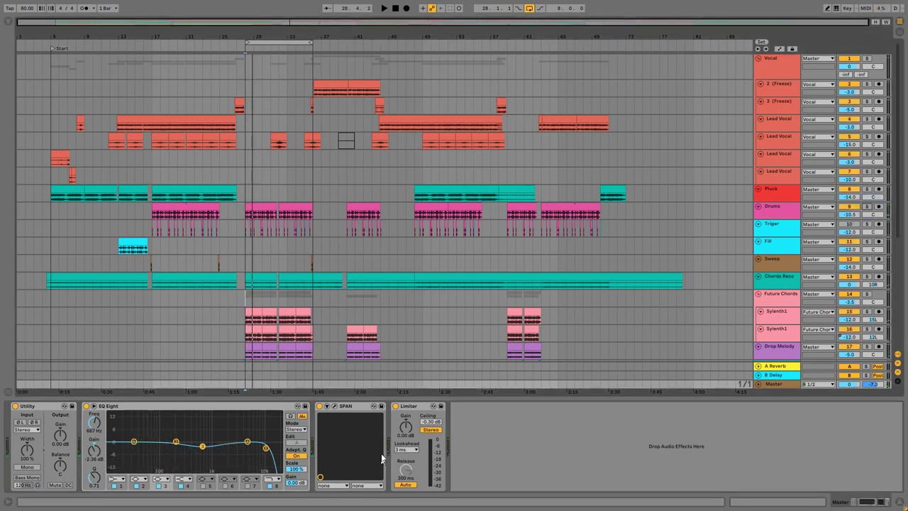
{"action": "left_click", "coordinate": [335, 405]}
{"action": "left_click_drag", "start_coordinate": [388, 28], "coordinate": [523, 21]}
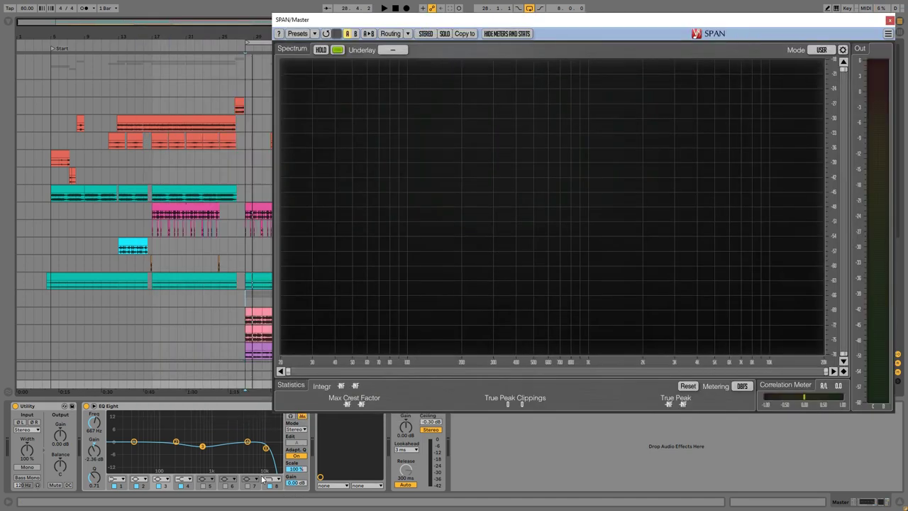
{"action": "key", "text": "space"}
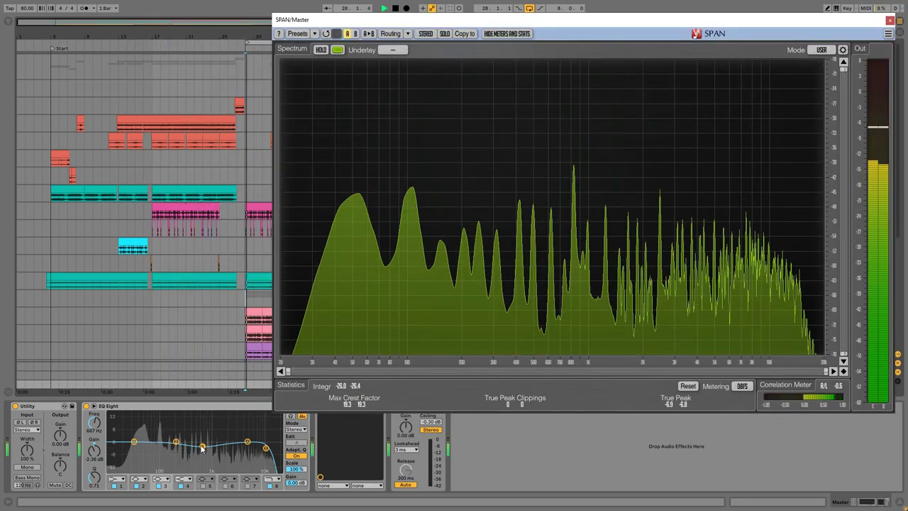
Soften the Master EQ's band 3 cut, raise band 1 to 1.86 dB near 70 Hz and band 2 to 0.22 dB, and replay the mix.
{"action": "mouse_move", "coordinate": [202, 448]}
{"action": "left_mouse_down"}
{"action": "mouse_move", "coordinate": [188, 450]}
{"action": "mouse_move", "coordinate": [201, 445]}
{"action": "left_mouse_up"}
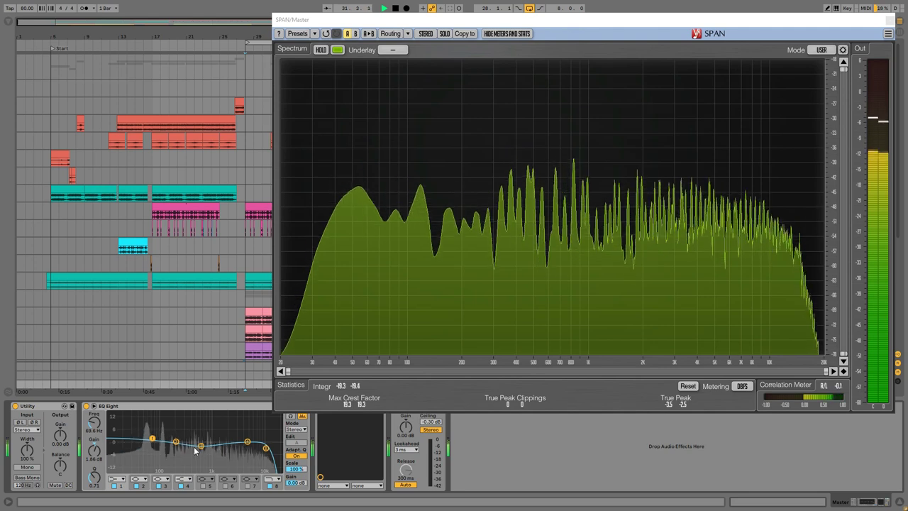
{"action": "key", "text": "space"}
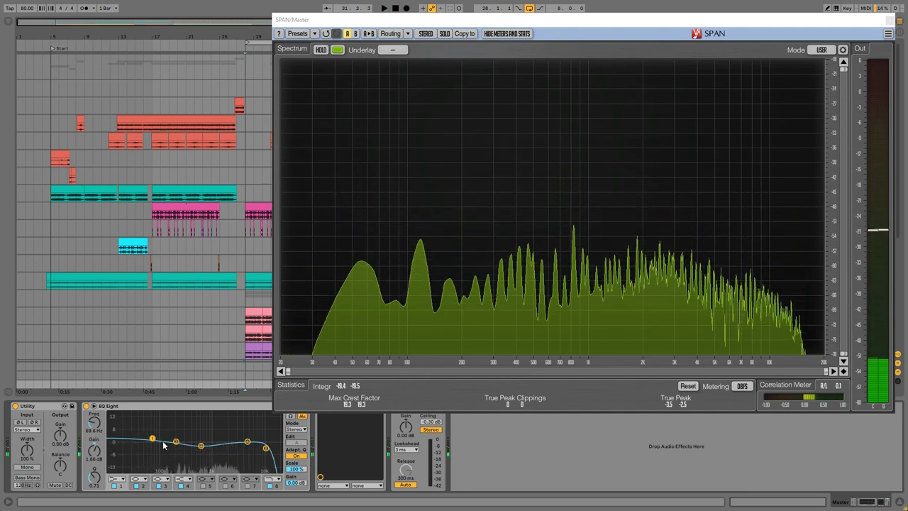
{"action": "left_click", "coordinate": [175, 441]}
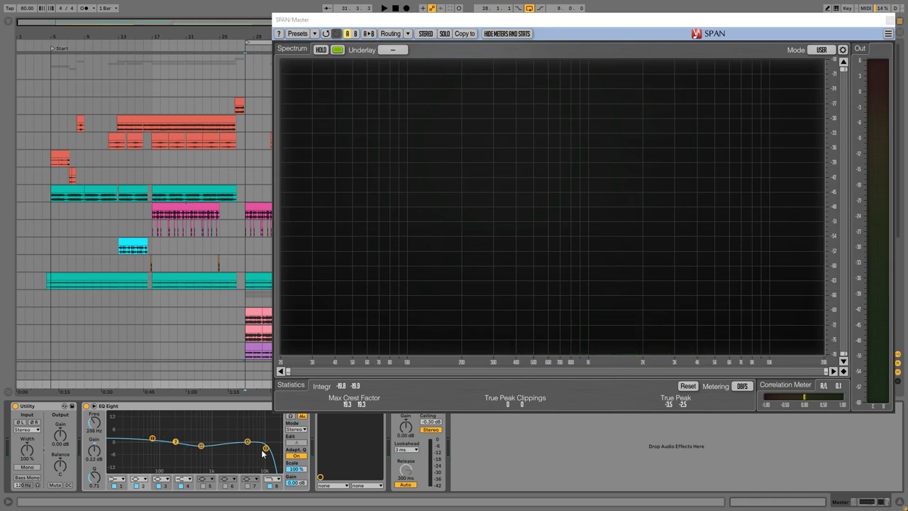
{"action": "key", "text": "space"}
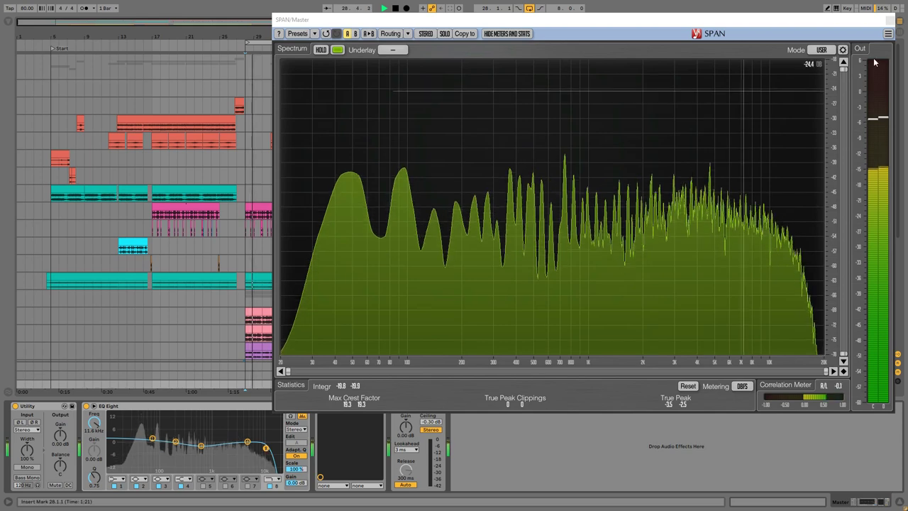
{"action": "left_click", "coordinate": [891, 22]}
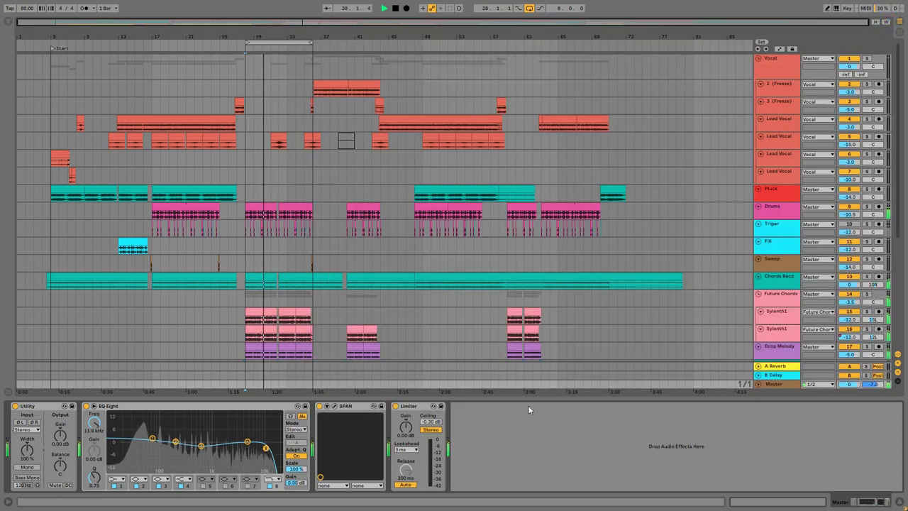
{"action": "key", "text": "space"}
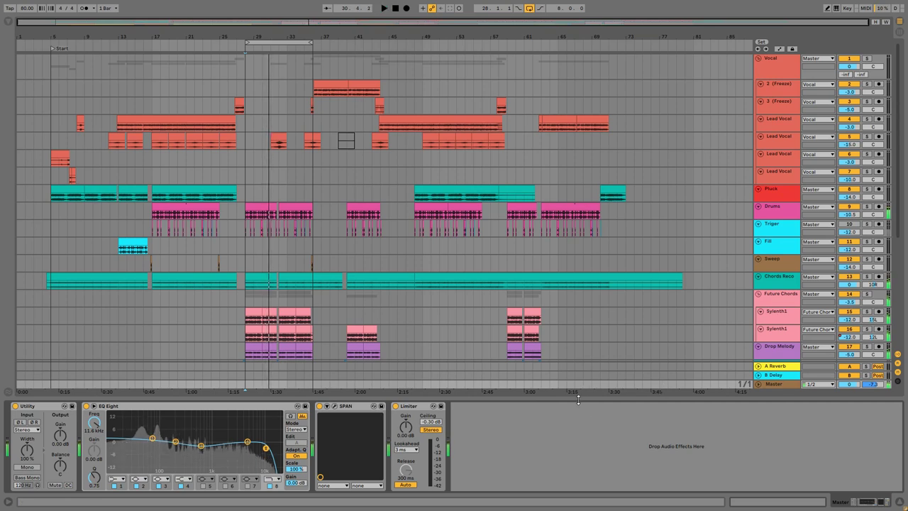
{"action": "key", "text": "ctrl+alt+l"}
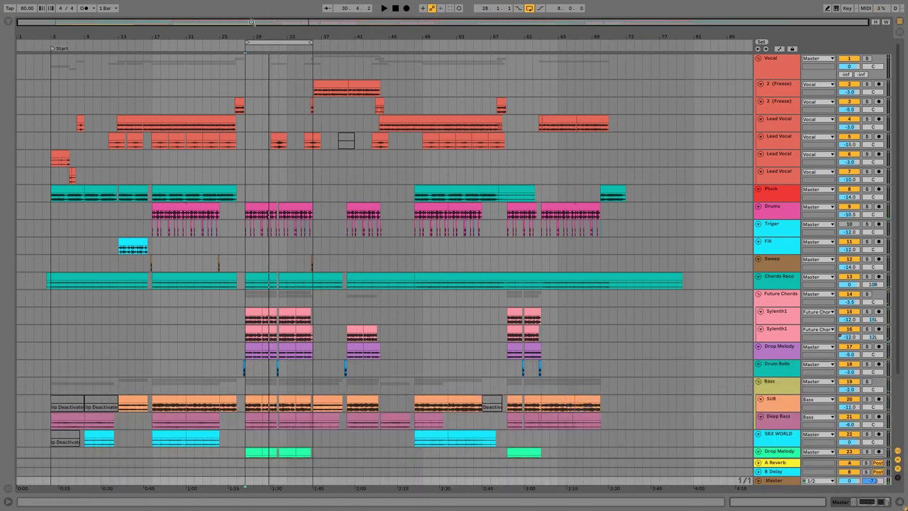
Move the eight-bar loop to start at bar 37 in the arrangement.
{"action": "left_click_drag", "start_coordinate": [251, 22], "coordinate": [252, 44]}
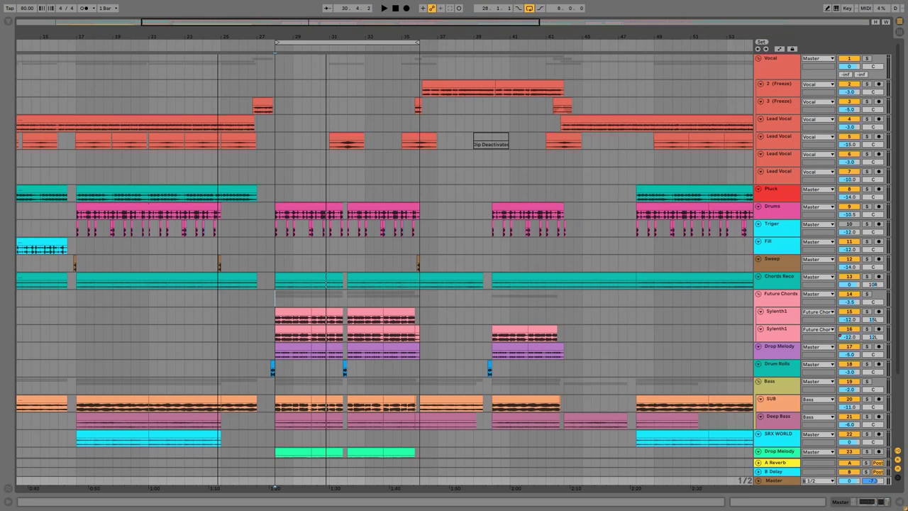
{"action": "left_click_drag", "start_coordinate": [313, 42], "coordinate": [475, 66]}
{"action": "mouse_move", "coordinate": [443, 26]}
{"action": "left_mouse_down"}
{"action": "mouse_move", "coordinate": [458, 51]}
{"action": "mouse_move", "coordinate": [459, 22]}
{"action": "left_mouse_up"}
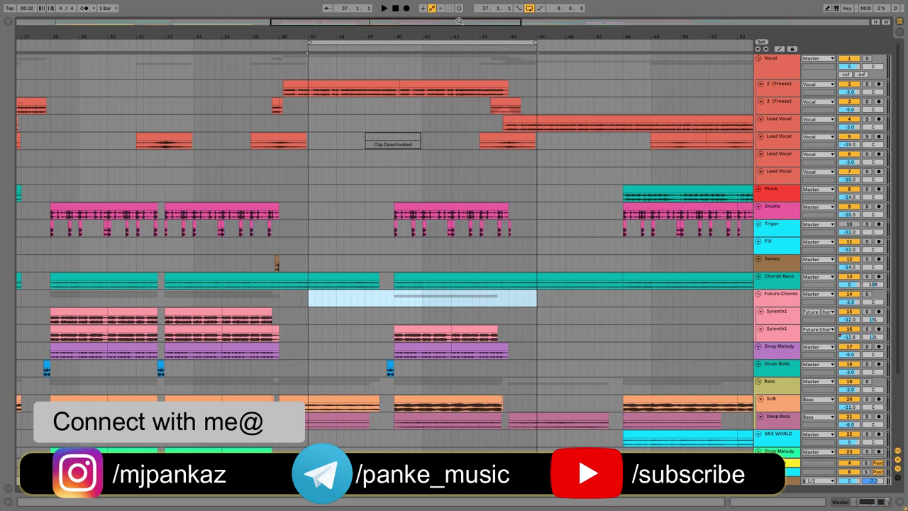